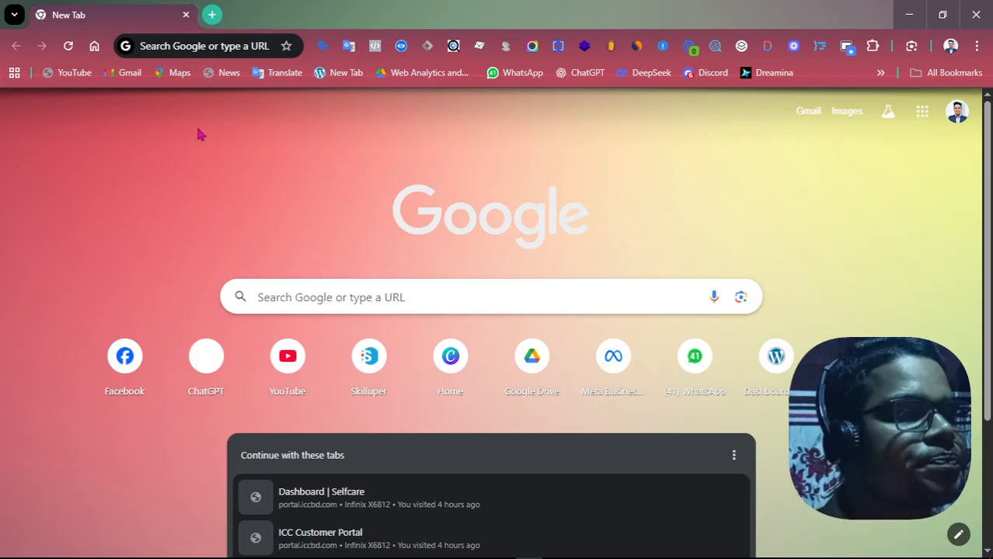
Step: Open Meta Events Manager from the saved bookmarks and look over its datasets overview
left_click(184, 42)
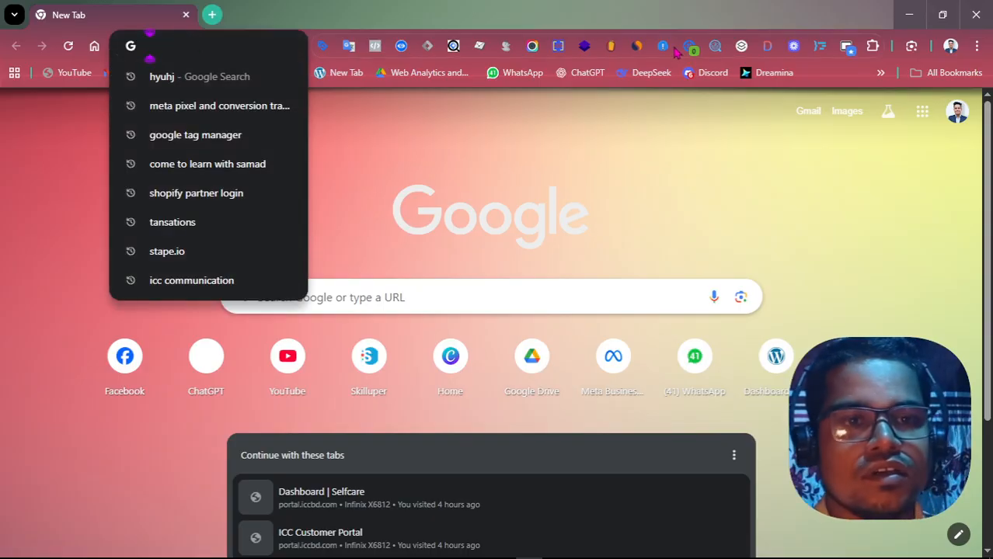
left_click(881, 73)
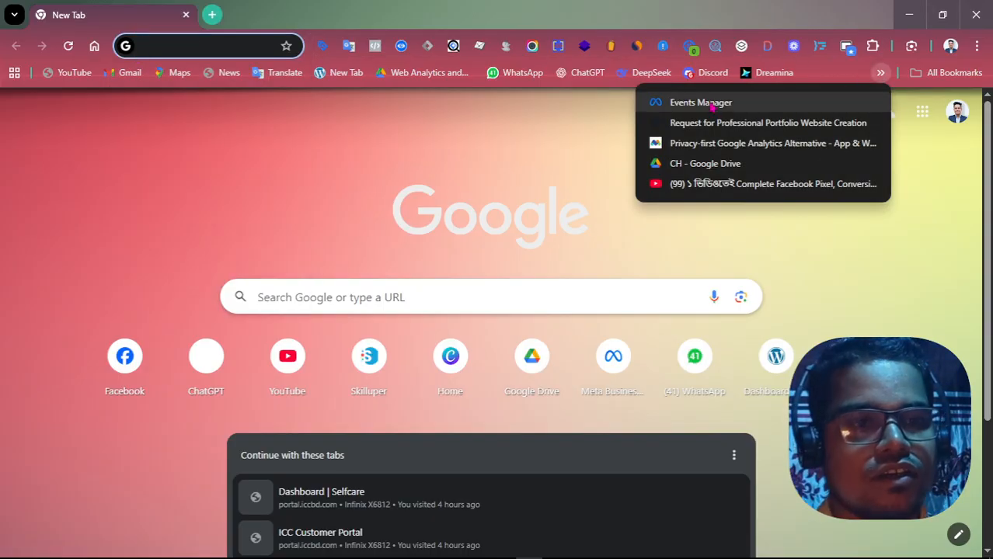
left_click(709, 102)
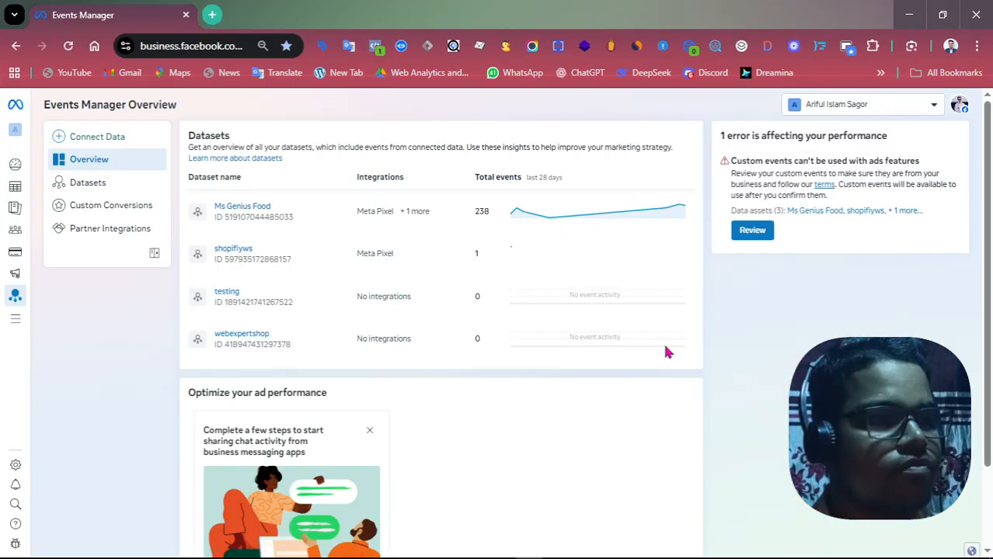
scroll(79, 287, "down", 2)
scroll(117, 315, "up", 2)
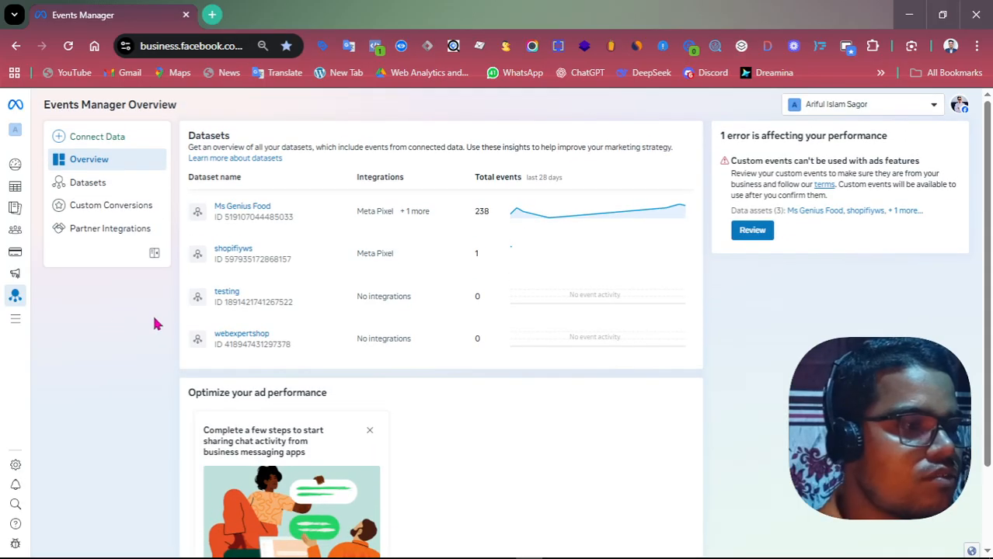
Step: Open the business portfolio settings, dismiss the Instagram accounts notice, and go to Datasets & pixels under Data Sources
left_click(12, 463)
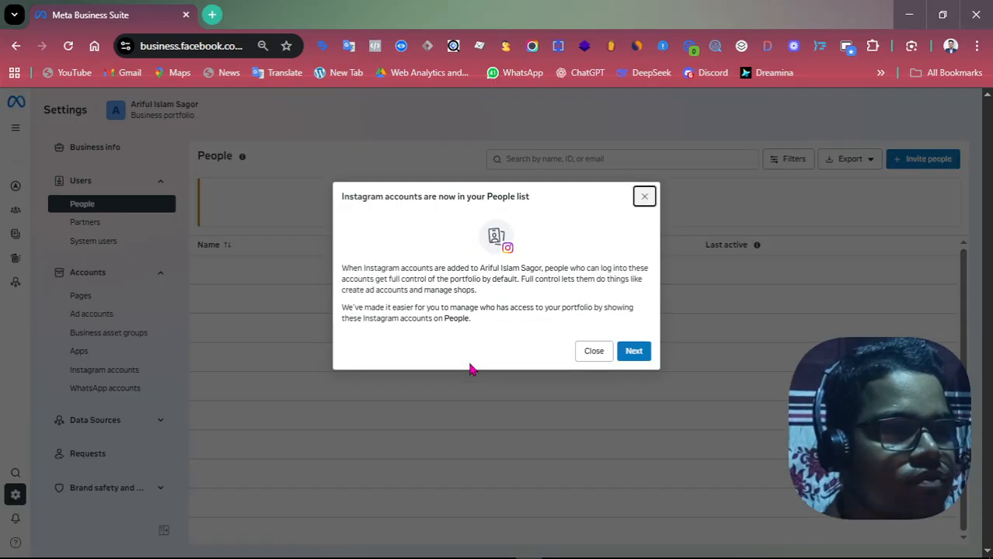
left_click(590, 353)
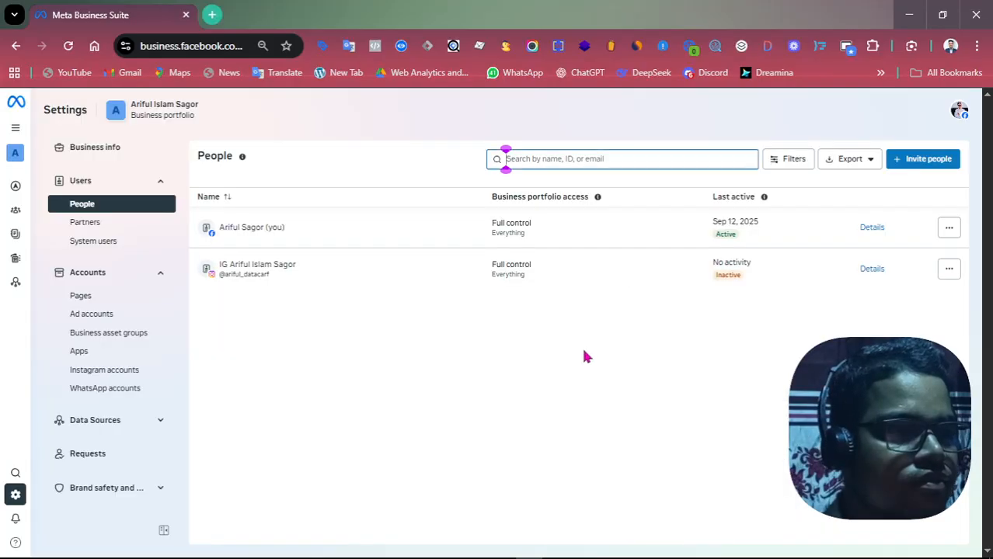
scroll(133, 304, "down", 3)
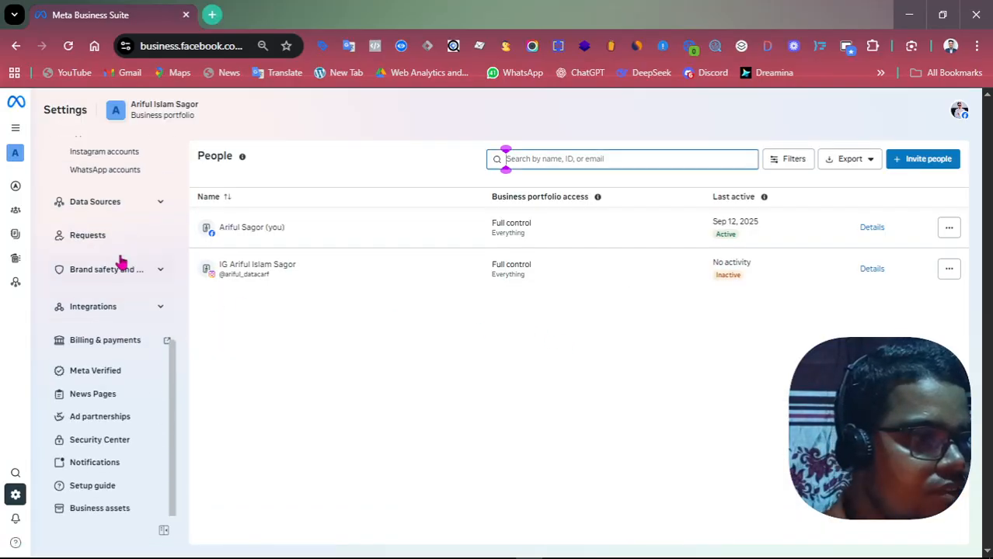
left_click(105, 208)
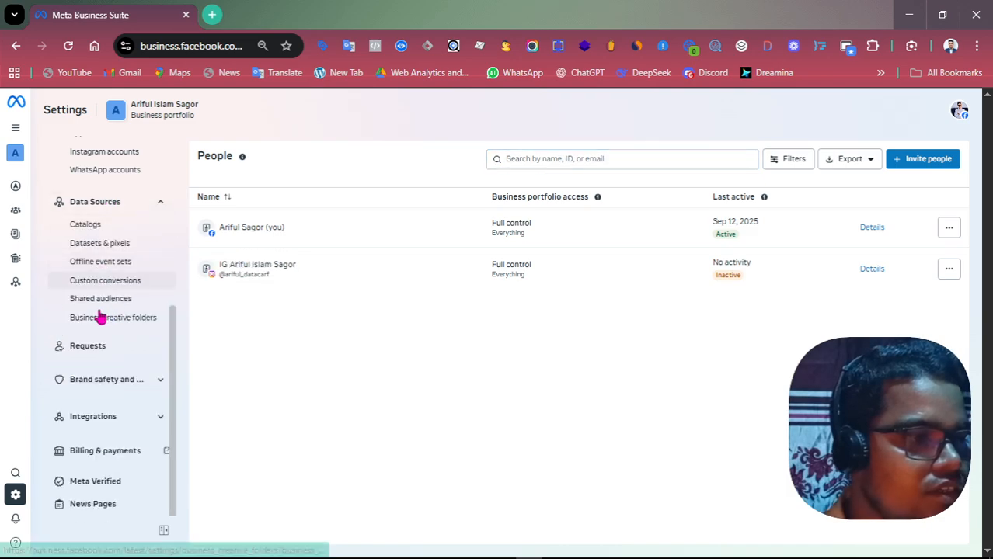
left_click(107, 244)
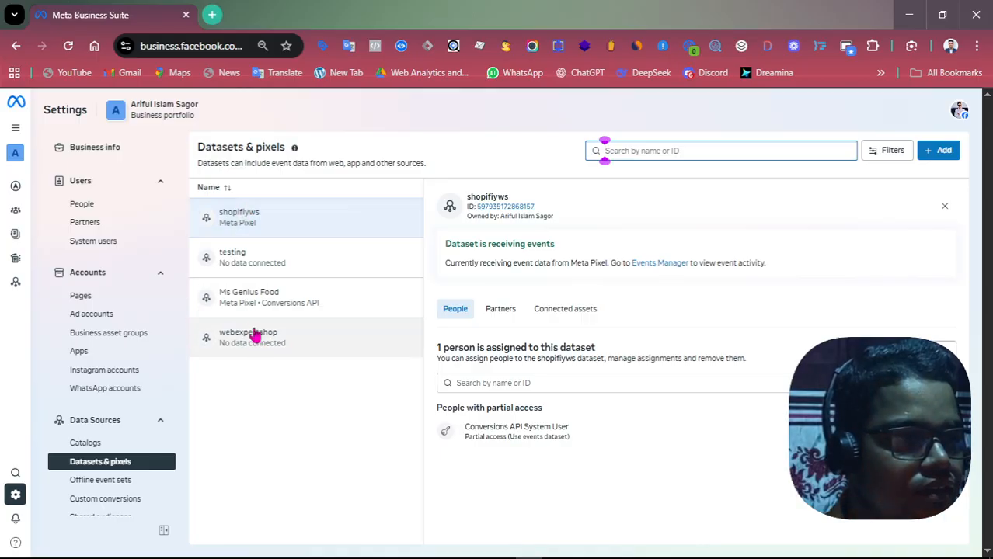
Step: Show the connected assets of the Ms Genius Food dataset
left_click(248, 304)
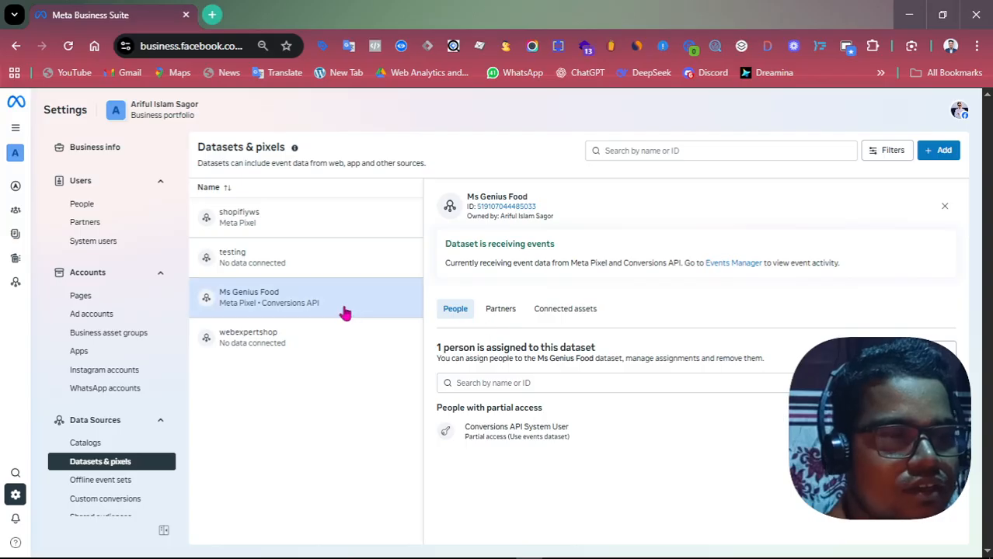
left_click(566, 311)
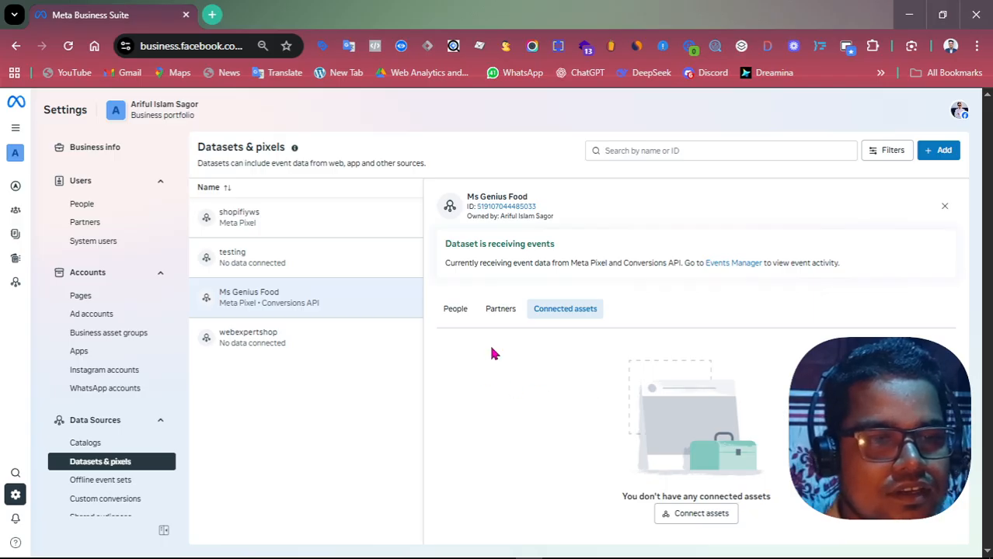
left_click_drag(612, 544, 749, 531)
left_click(750, 528)
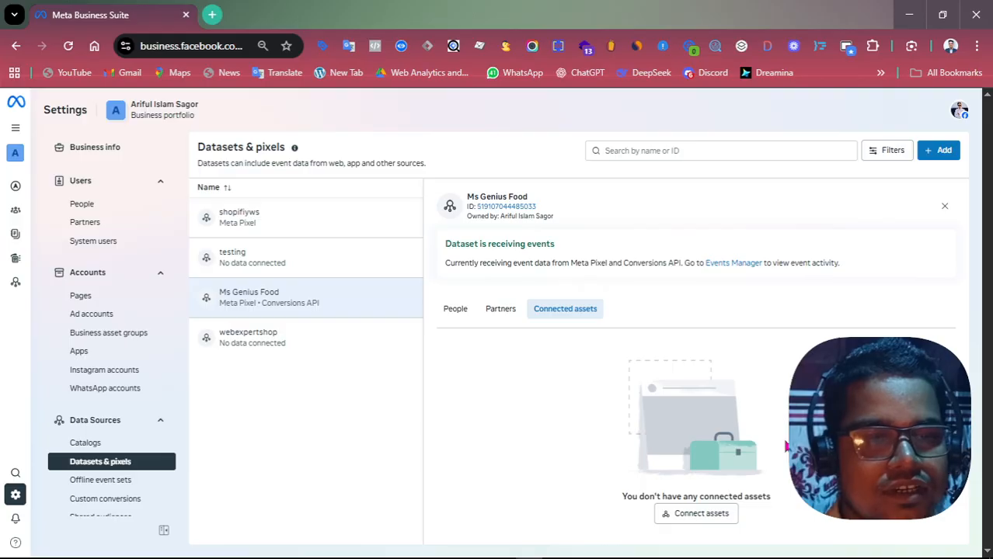
Step: Connect the Solutions Engineering Team Ad account to the Ms Genius Food dataset and close the confirmation
left_click(697, 515)
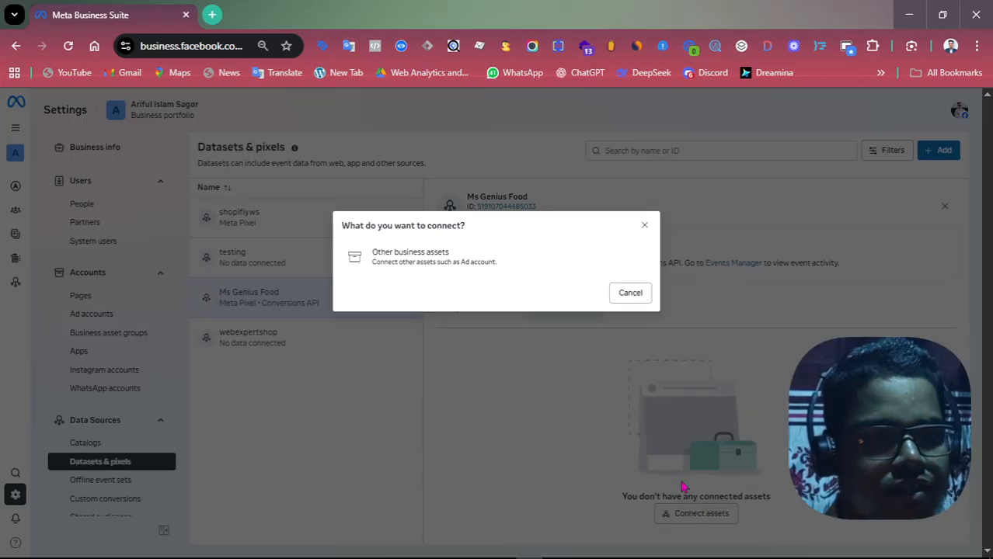
left_click(434, 267)
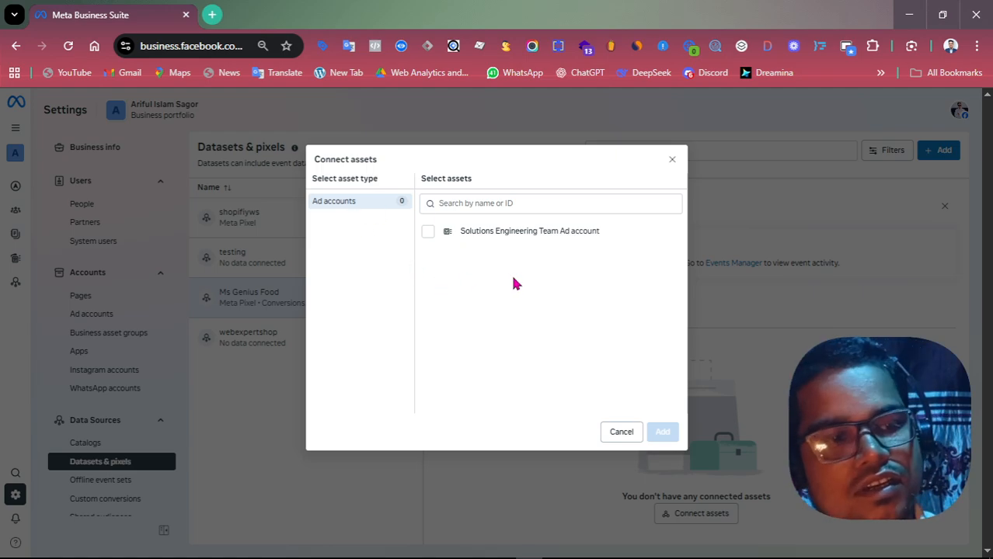
left_click(428, 233)
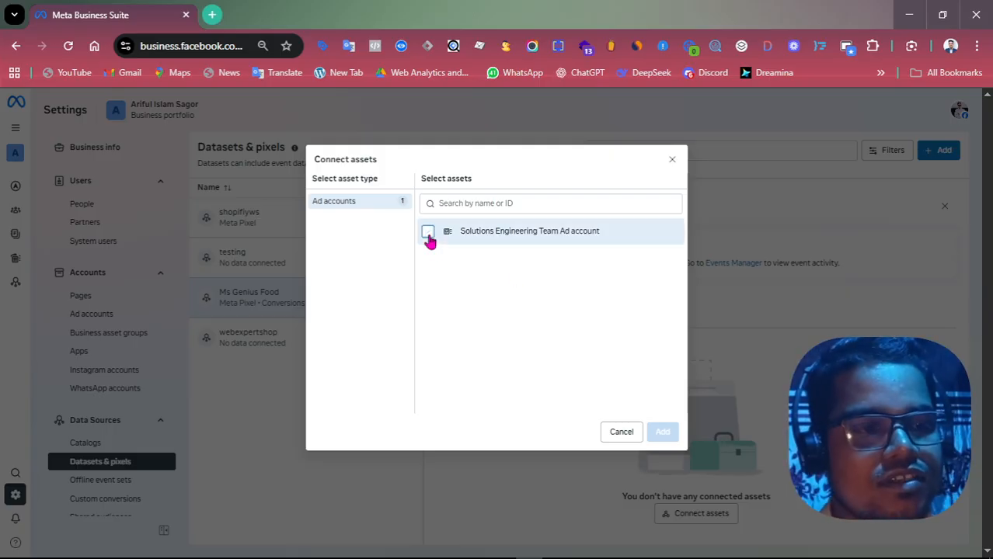
left_click(662, 433)
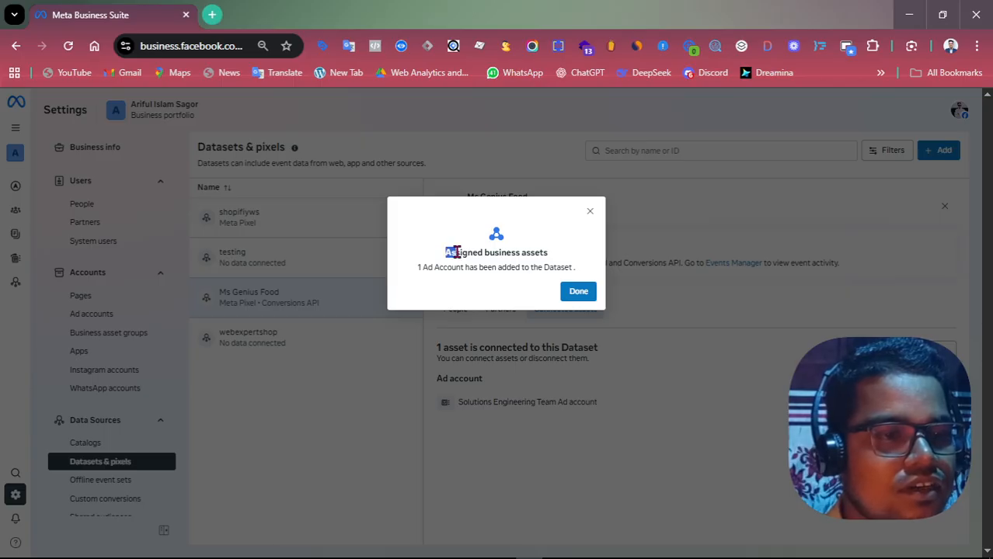
left_click_drag(457, 252, 556, 257)
left_click(558, 257)
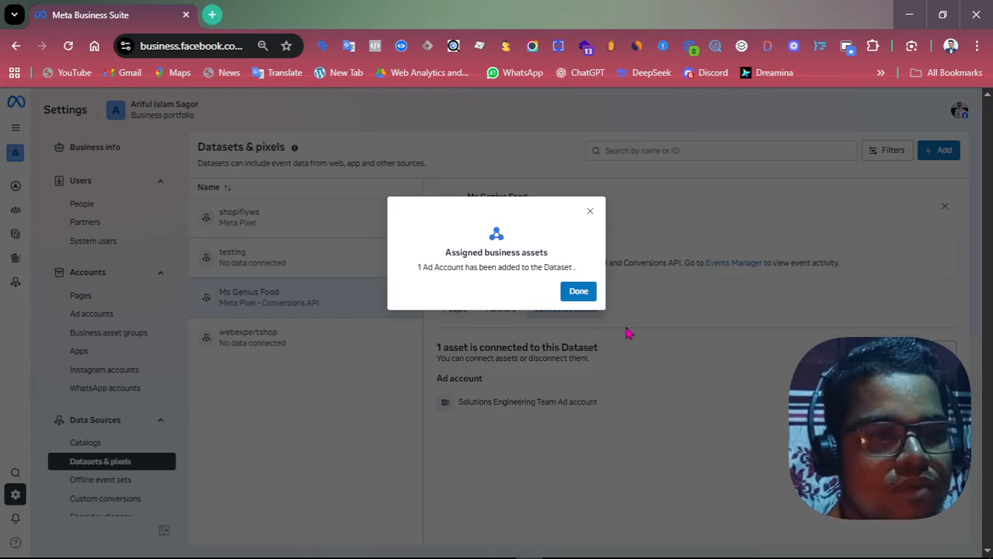
left_click(578, 292)
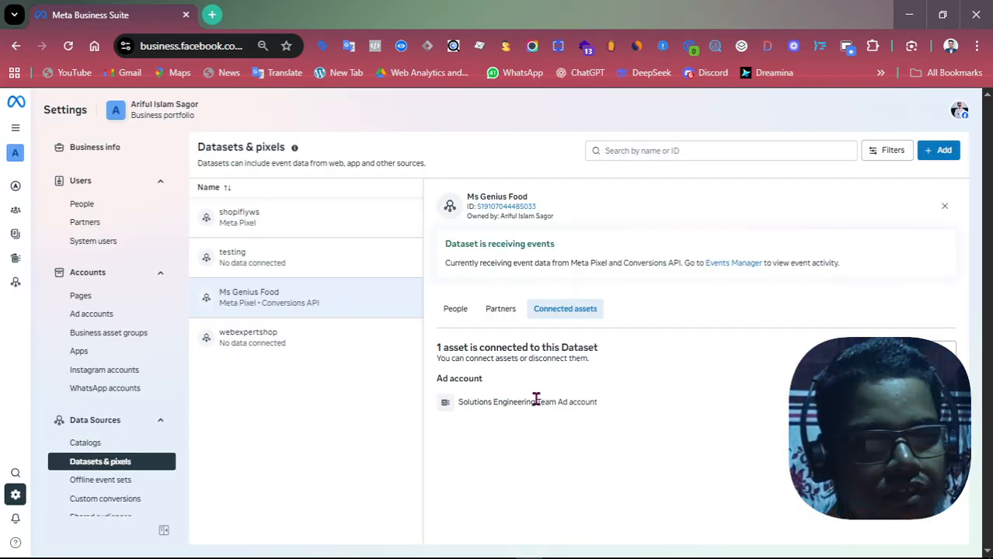
left_click_drag(545, 401, 618, 392)
left_click(707, 432)
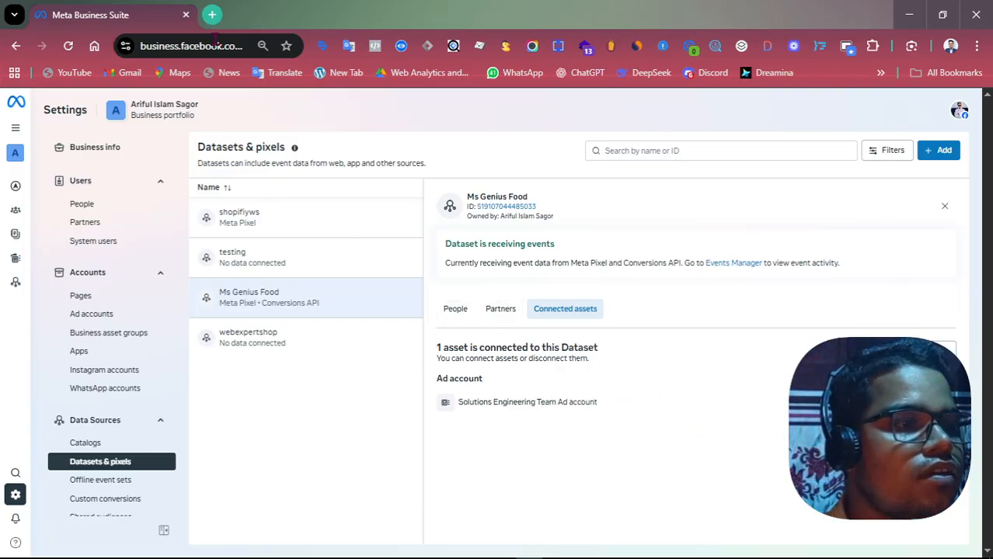
Step: Open the dev-webprox.pantheonsite.io WordPress admin in a new tab and continue past the sandbox notice
key("ctrl+t")
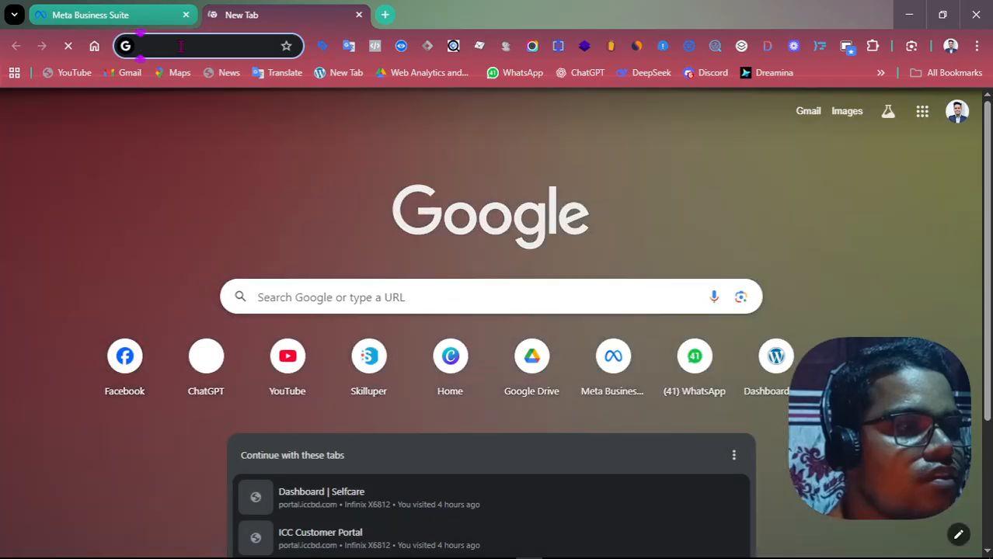
left_click(181, 47)
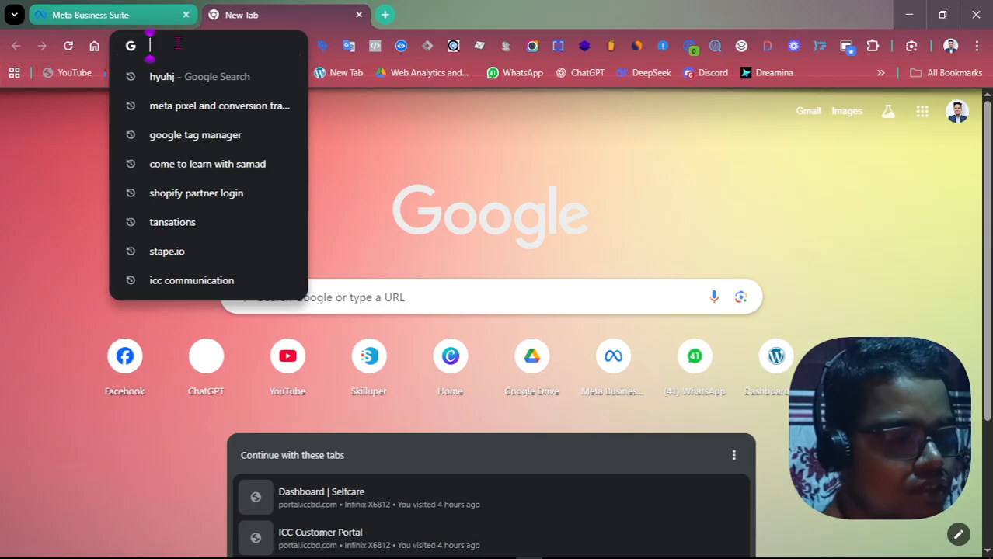
type("dec")
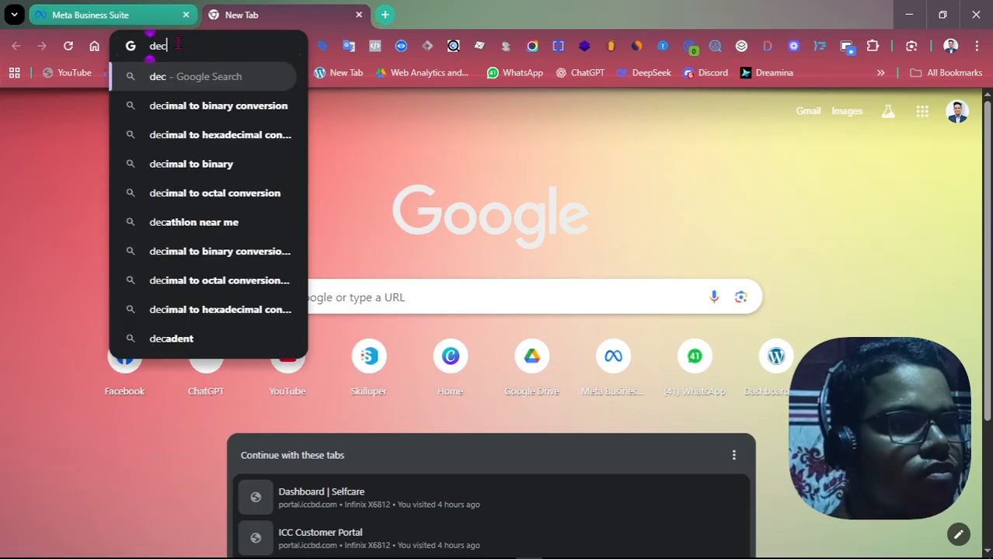
key("BackSpace")
type("v")
key("Return")
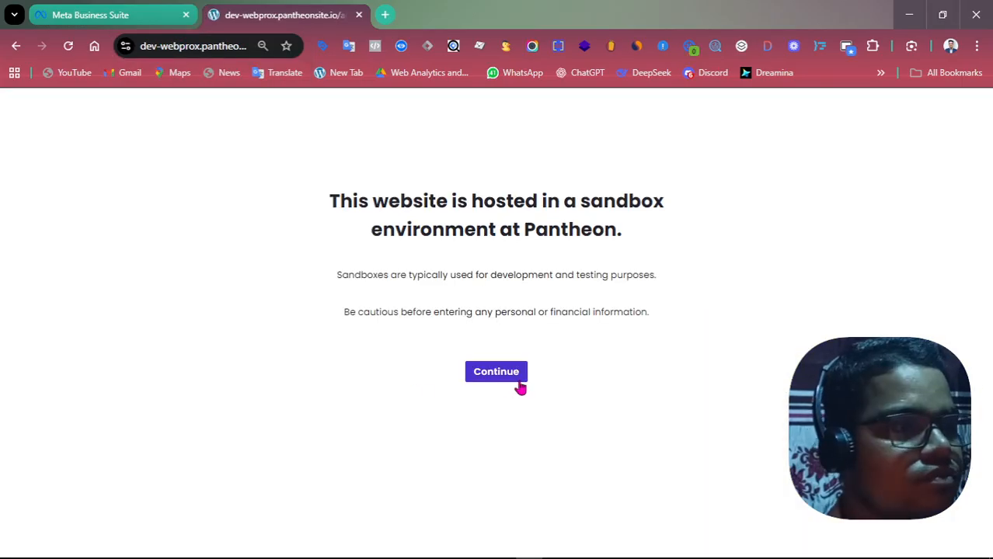
left_click(509, 380)
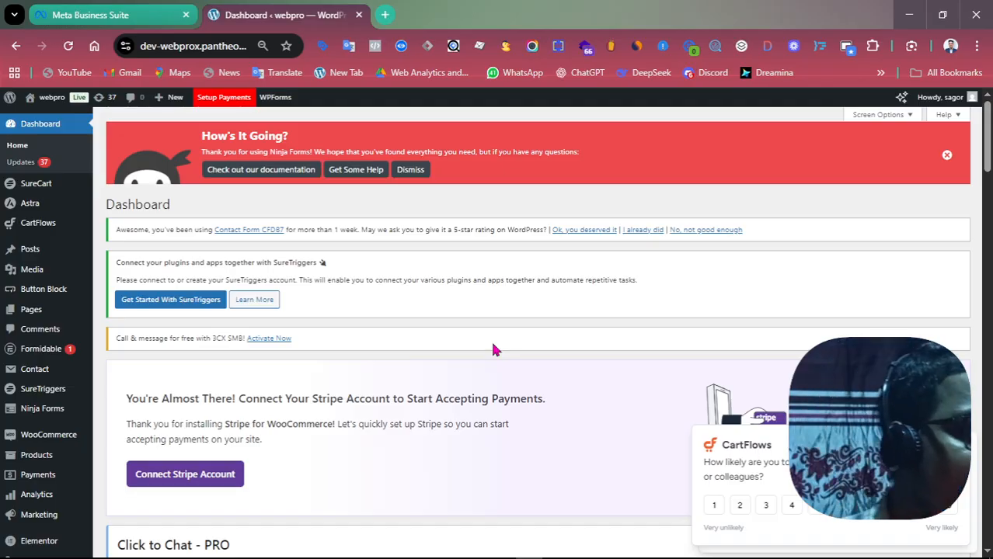
Step: Open the Plugins page from the WordPress dashboard
scroll(284, 311, "down", 8)
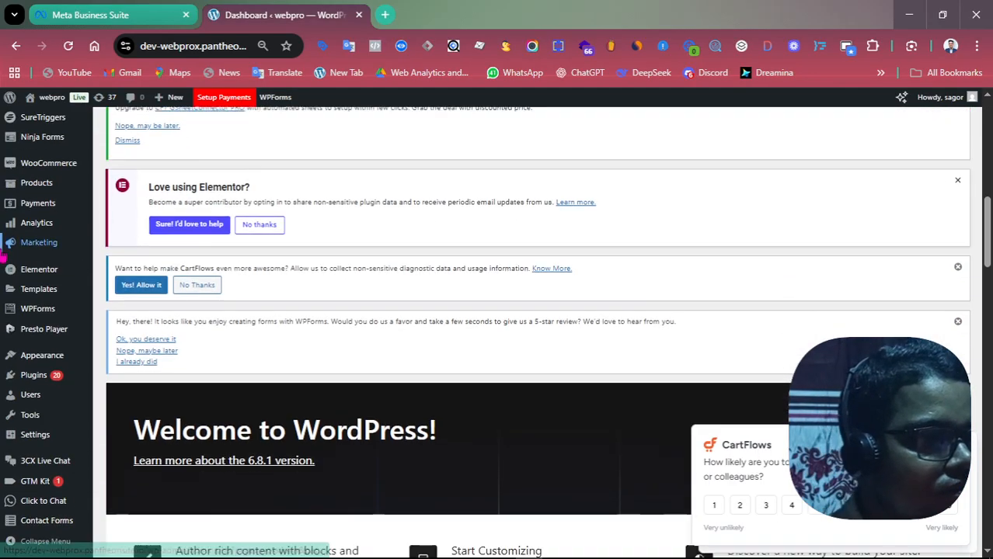
scroll(26, 328, "down", 6)
mouse_move(26, 328)
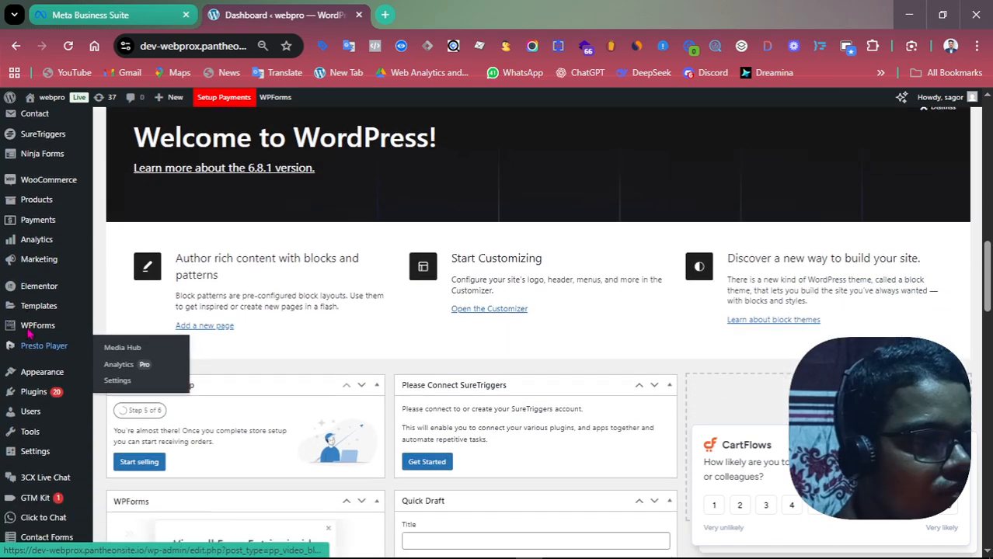
scroll(27, 331, "down", 2)
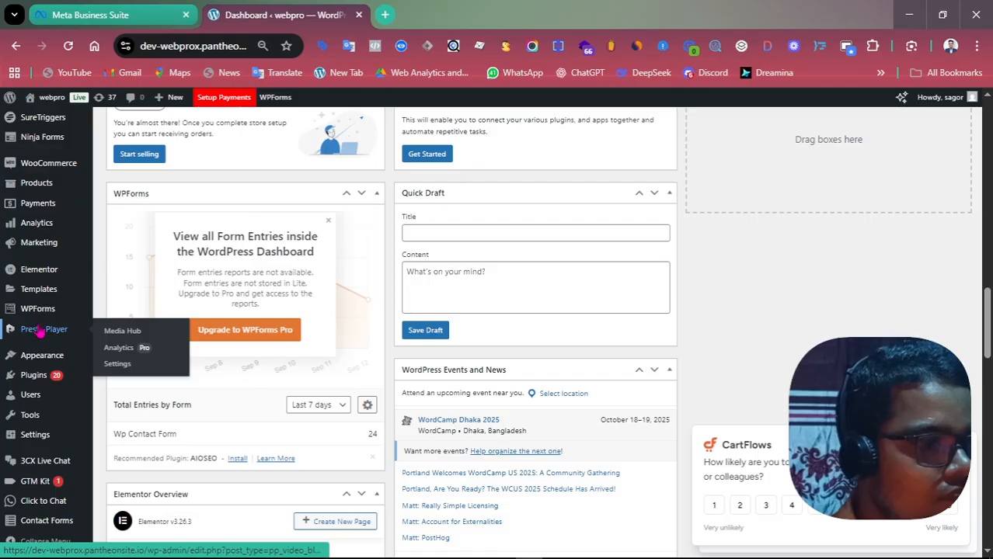
mouse_move(23, 374)
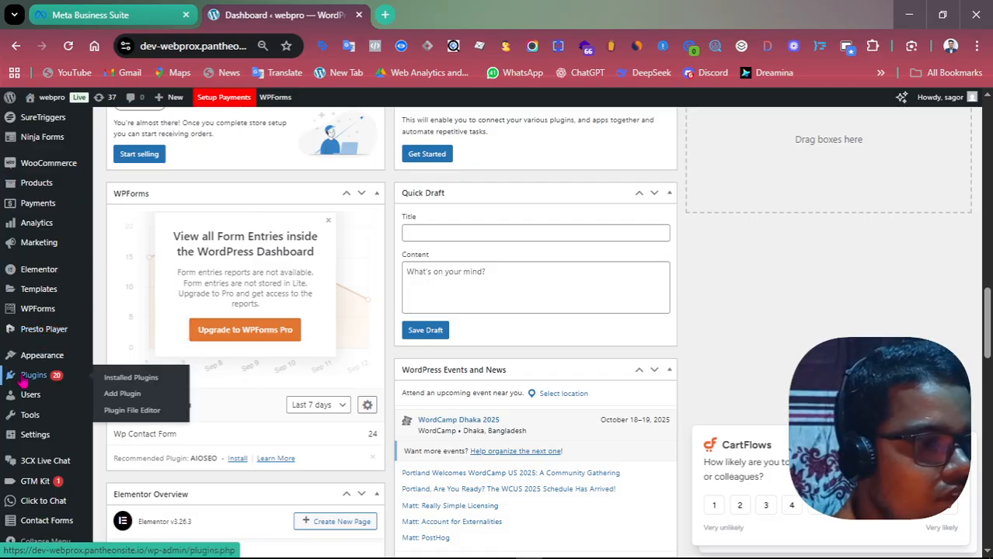
left_click(122, 394)
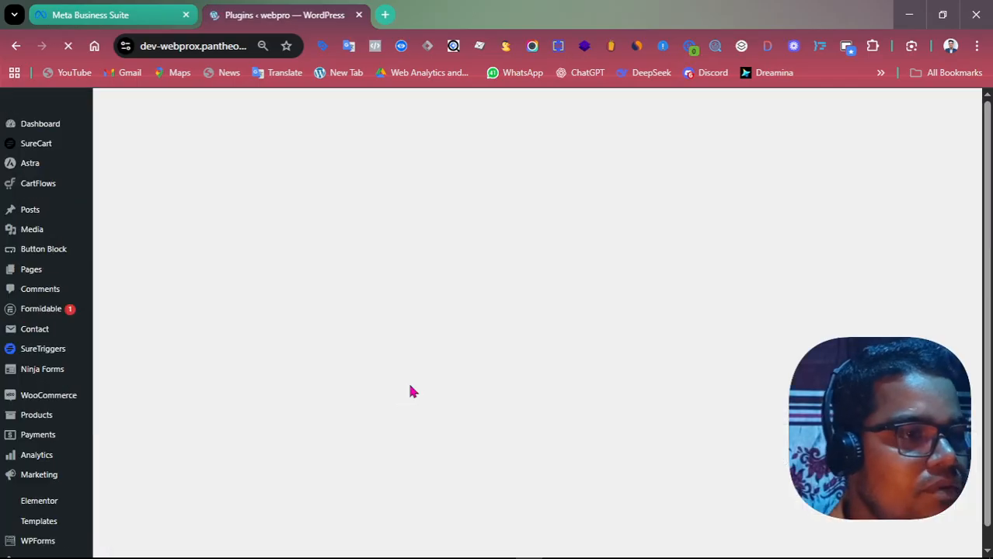
Step: Look through the installed plugins and open the Add Plugins page
scroll(474, 423, "down", 2)
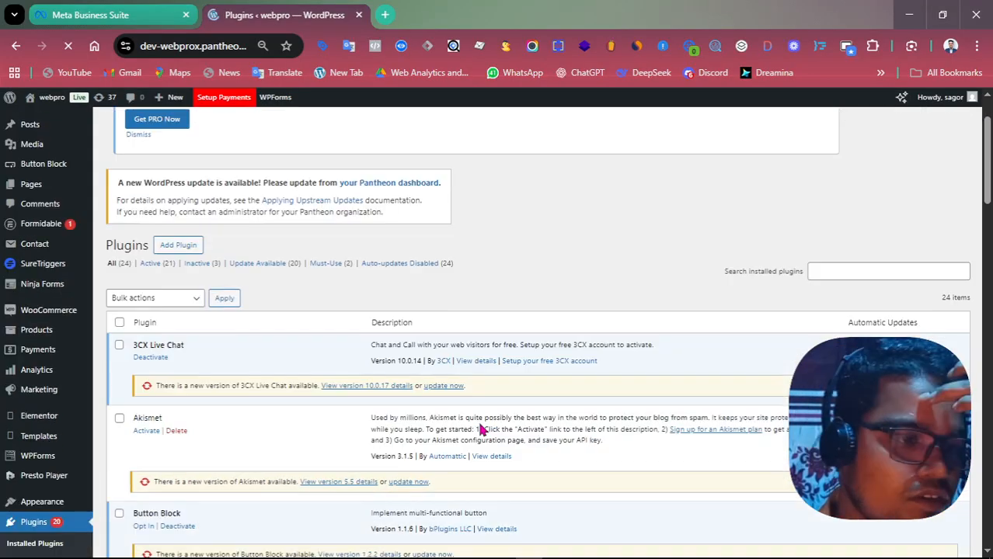
scroll(506, 427, "up", 2)
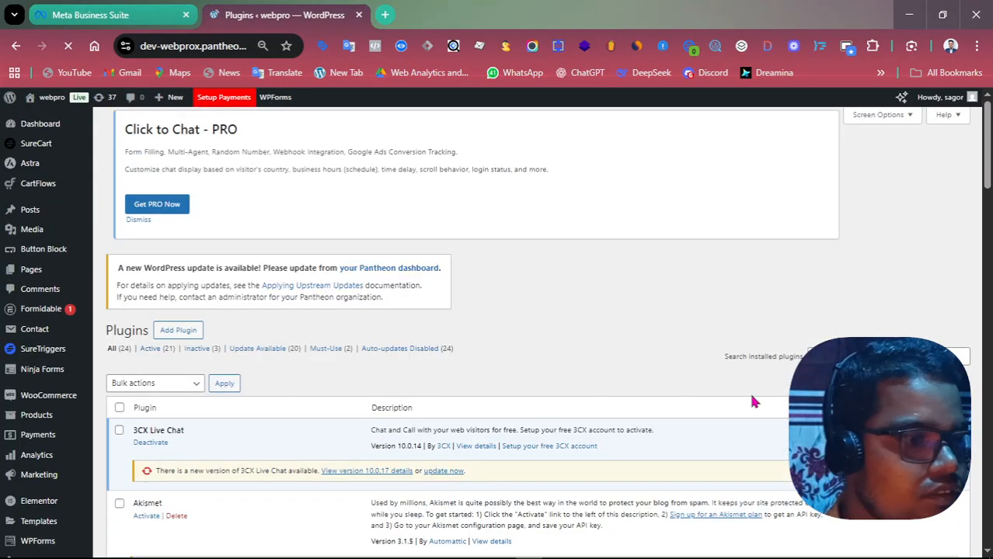
scroll(673, 393, "down", 5)
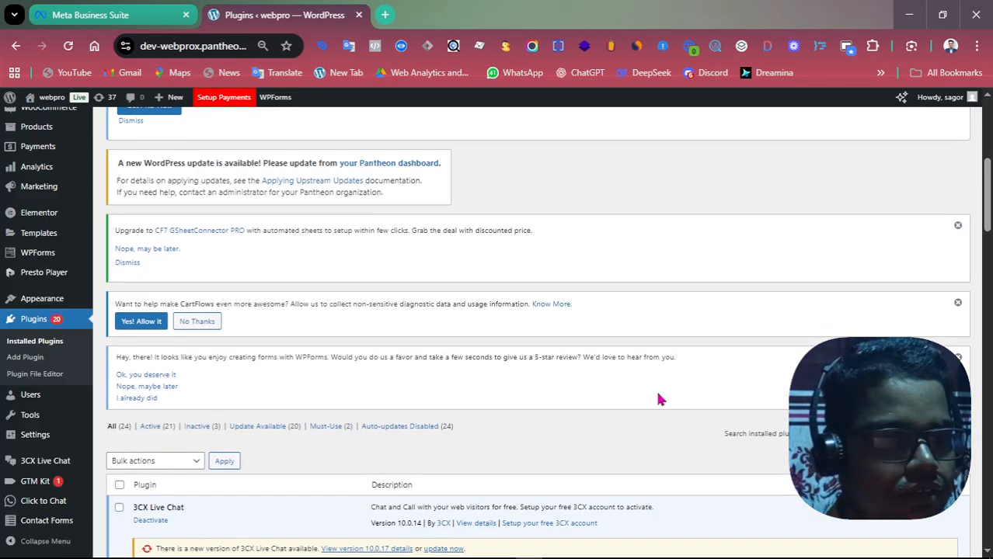
scroll(657, 399, "down", 4)
scroll(657, 401, "up", 2)
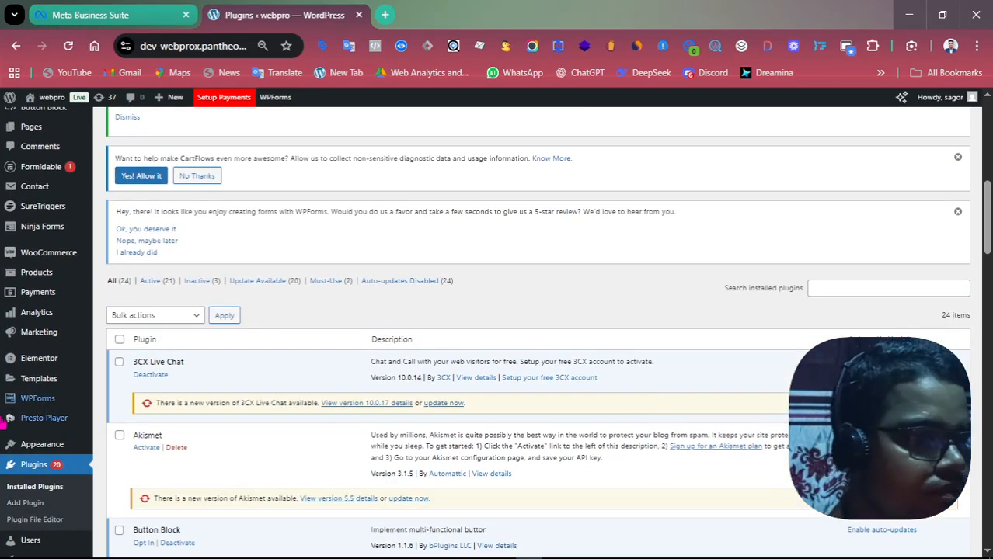
left_click(26, 504)
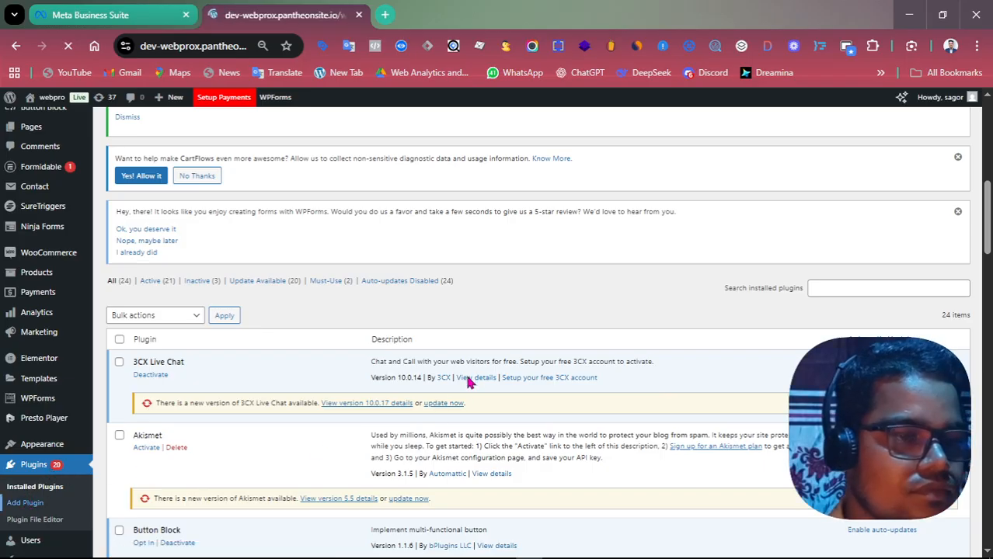
scroll(596, 336, "down", 5)
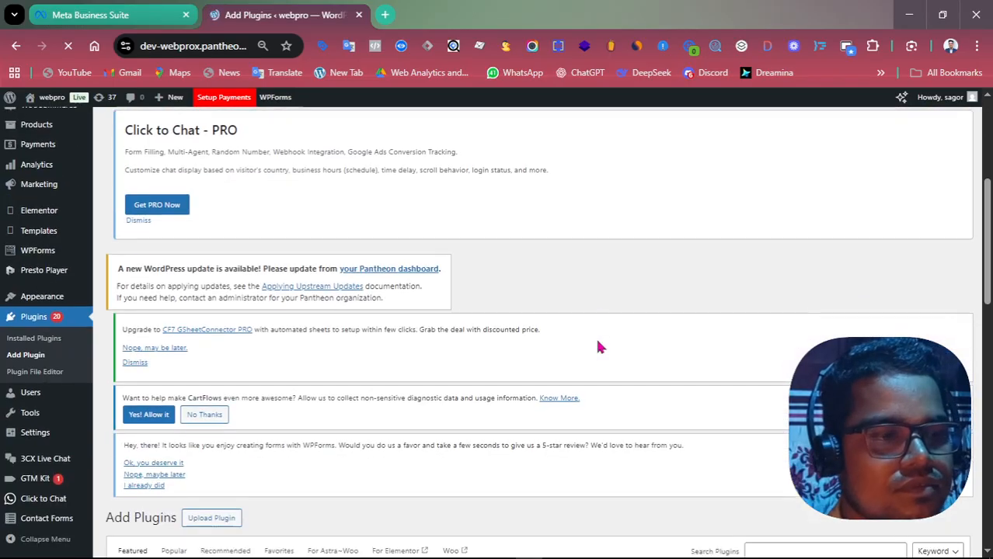
Step: Search the plugin directory for "ctx feed" and bring the CTX Feed – WooCommerce Product Feed Manager result into view
scroll(596, 348, "down", 2)
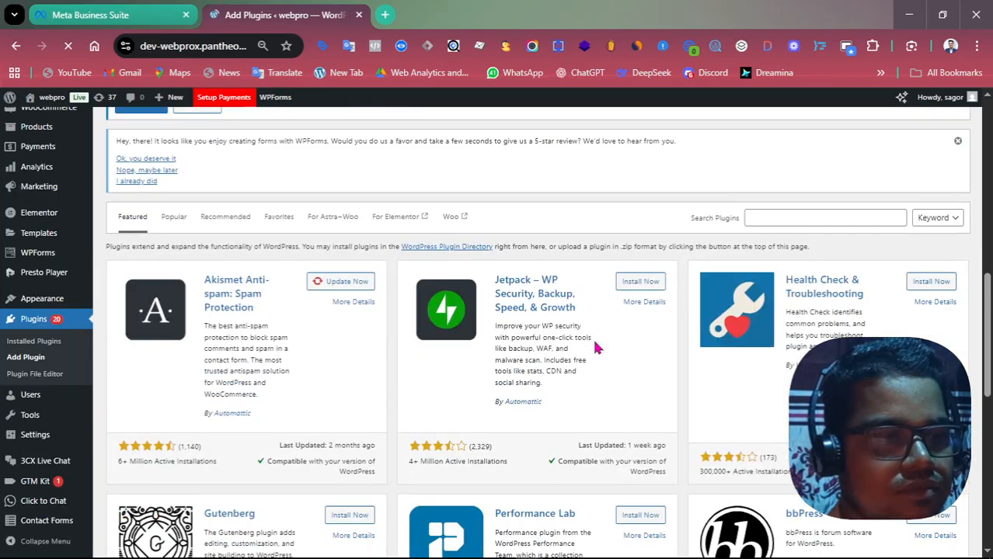
left_click(772, 219)
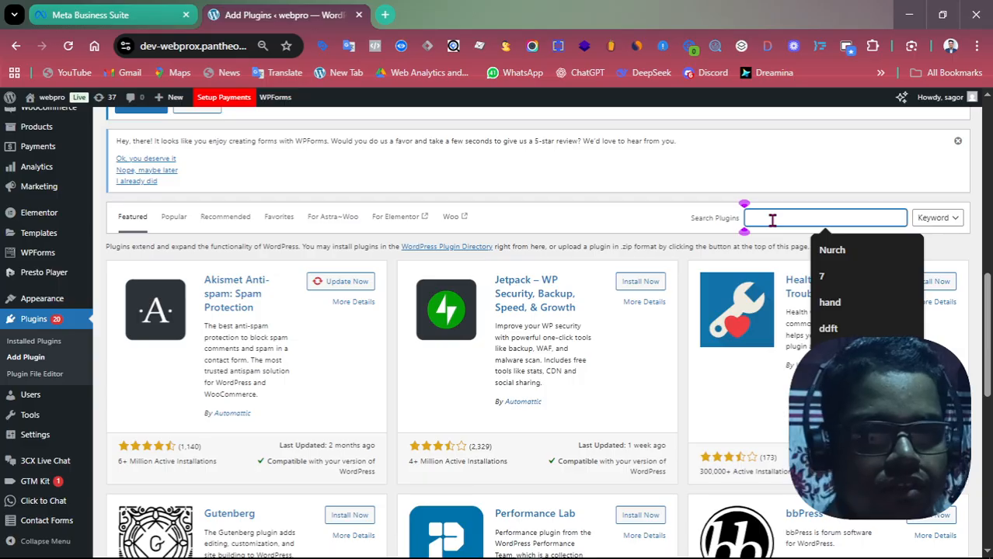
type("c")
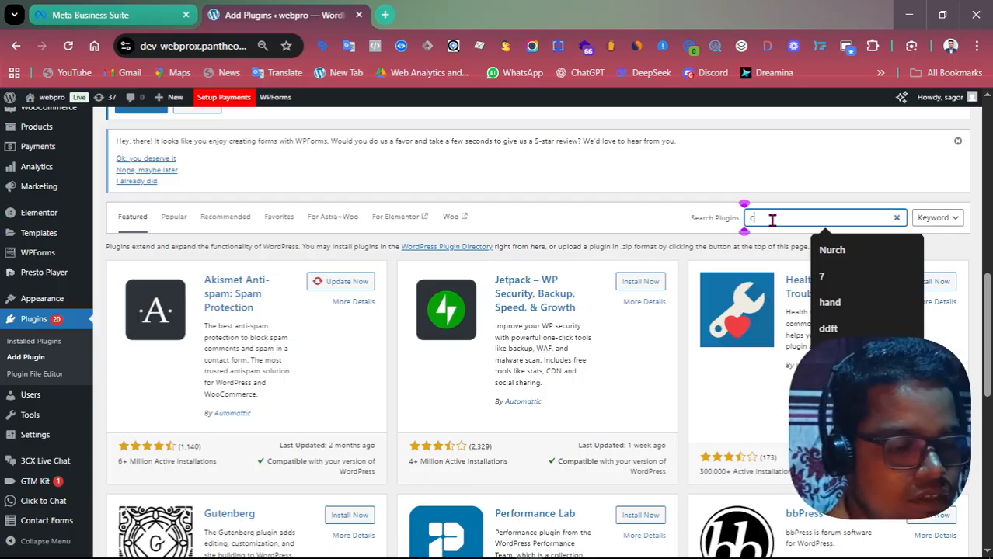
type("tx f")
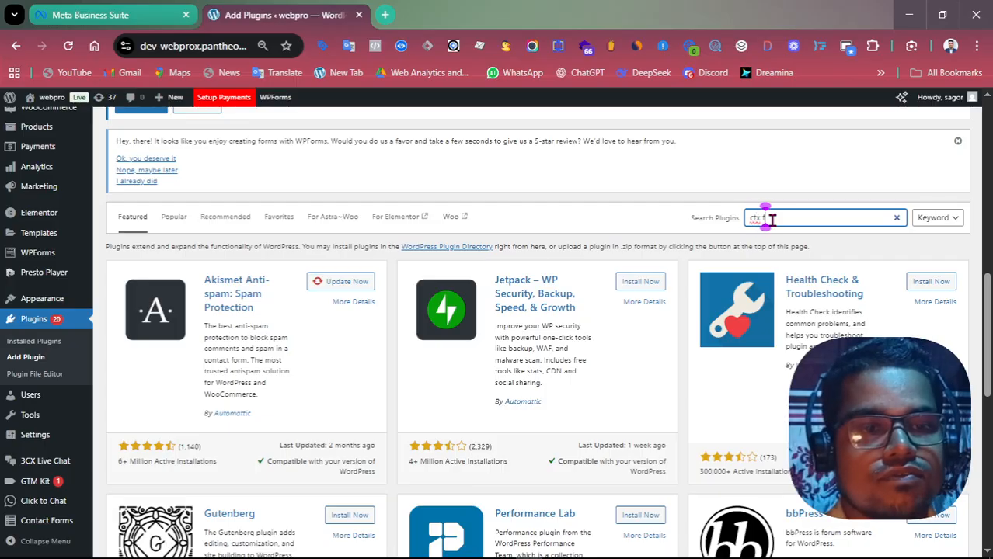
type("eed")
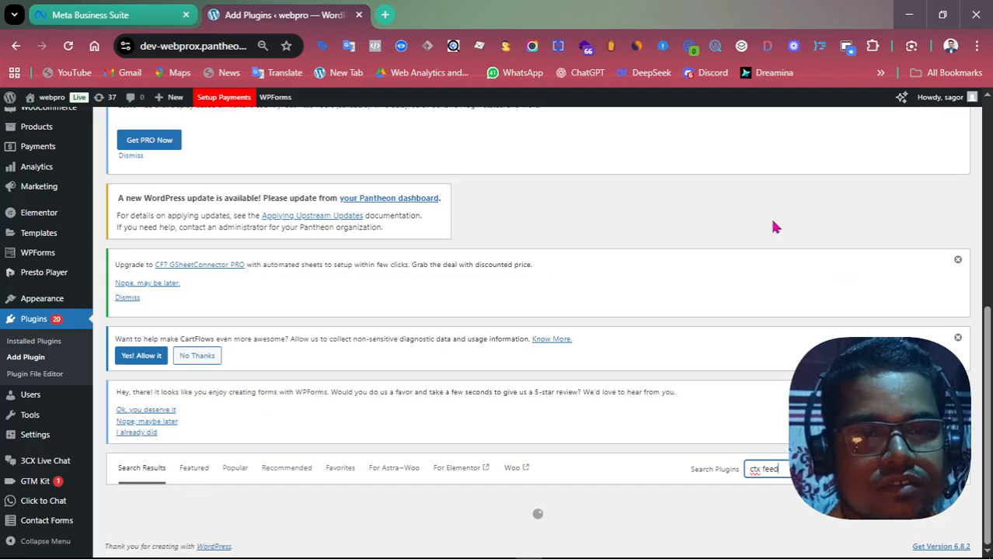
scroll(659, 336, "down", 3)
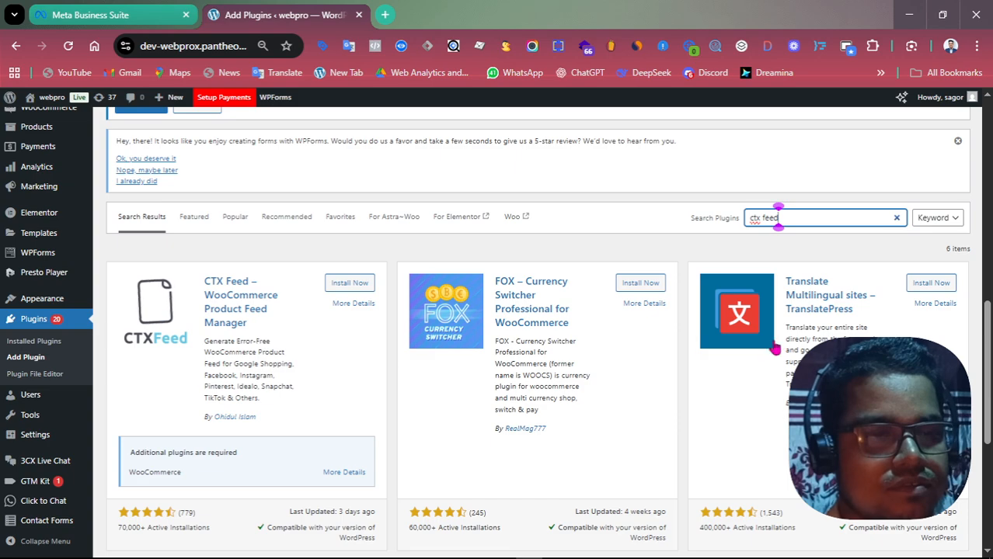
scroll(698, 352, "down", 1)
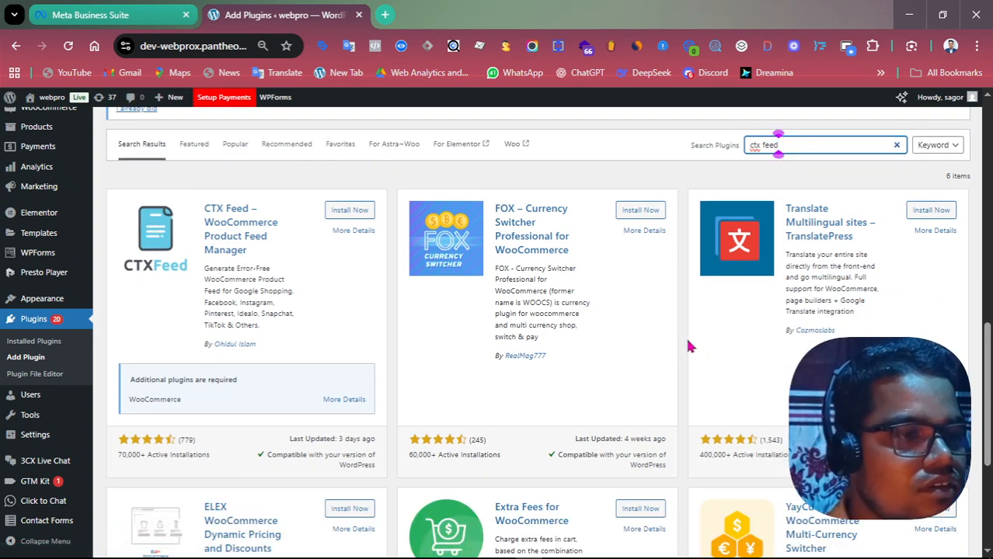
key("Print")
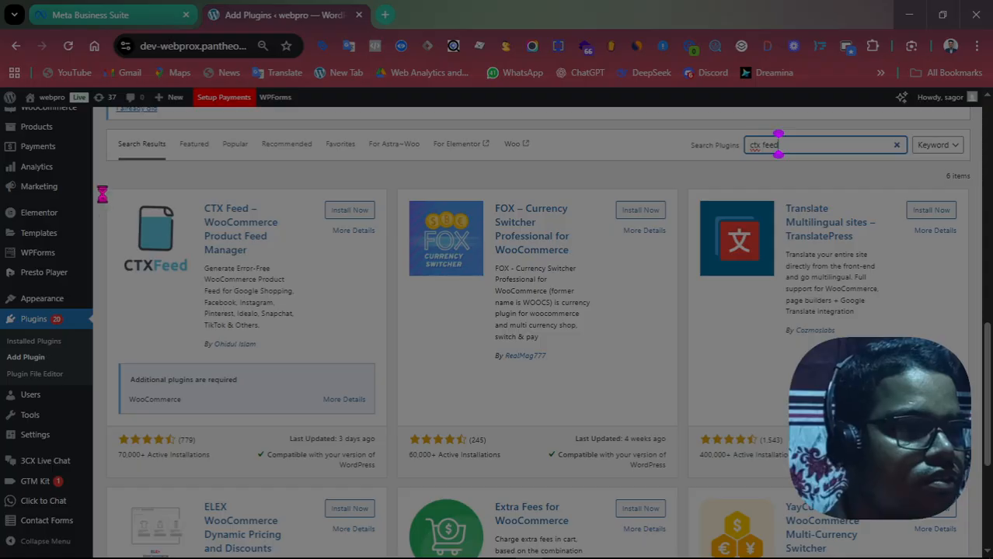
left_click_drag(102, 190, 384, 452)
left_click(400, 354)
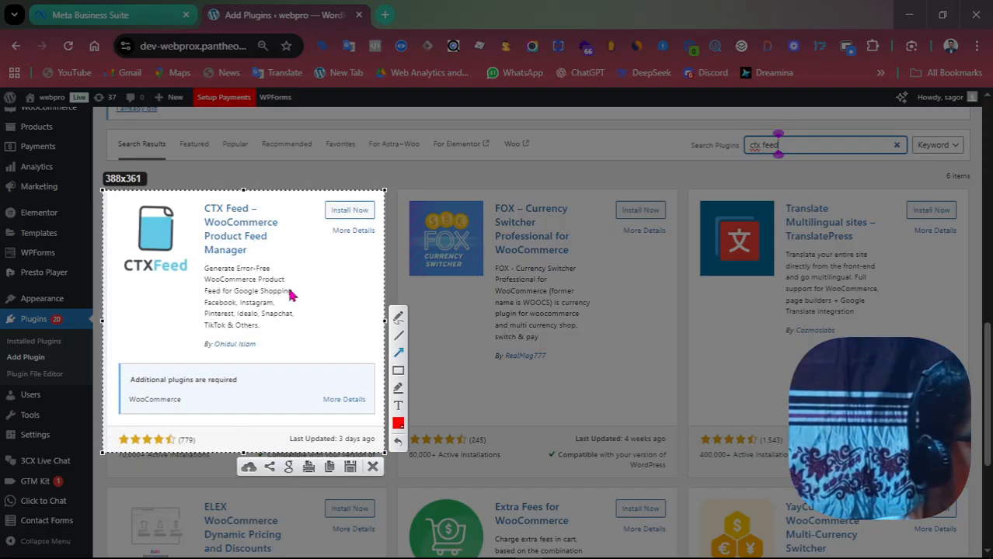
left_click_drag(248, 266, 326, 216)
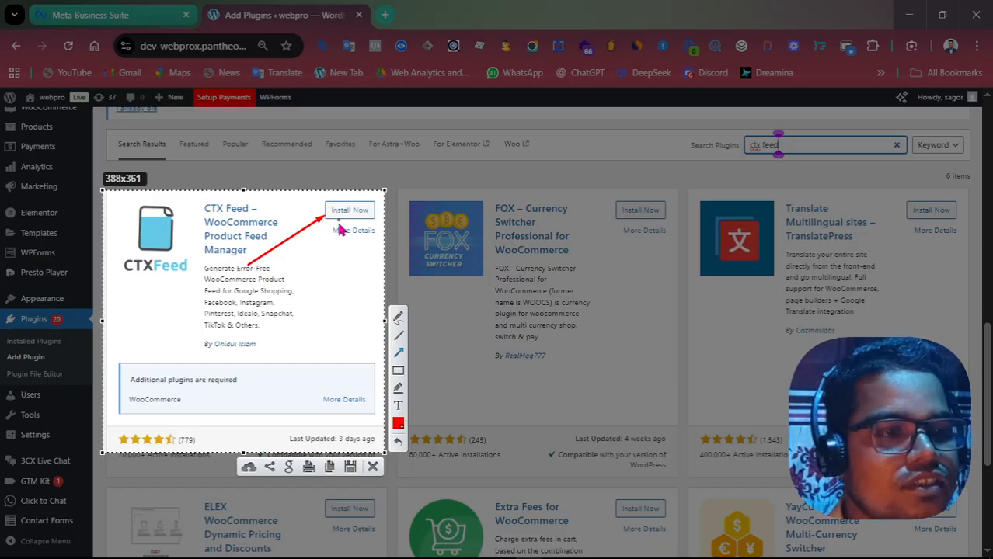
left_click(373, 467)
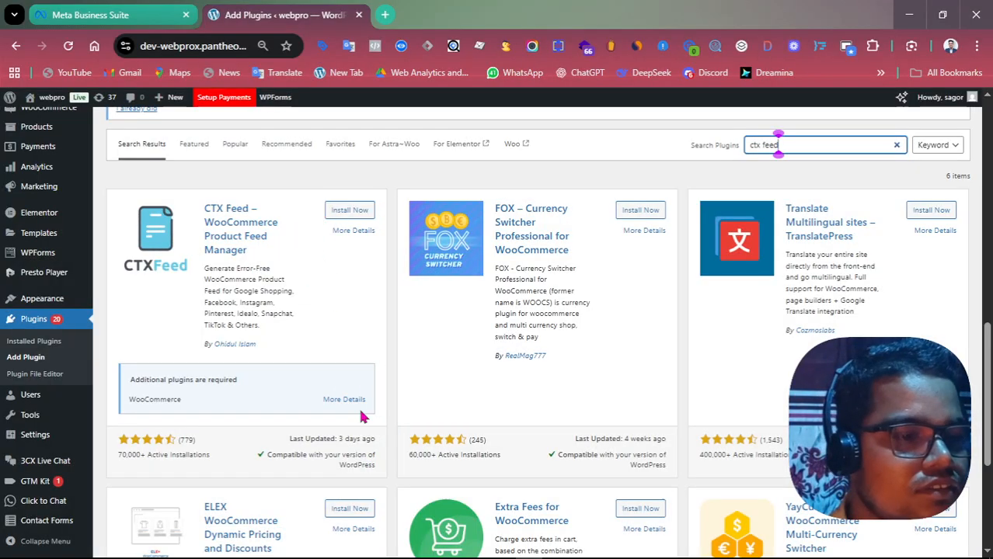
Step: Install and activate the CTX Feed – WooCommerce Product Feed Manager plugin and find its entry among the installed plugins
left_click(347, 214)
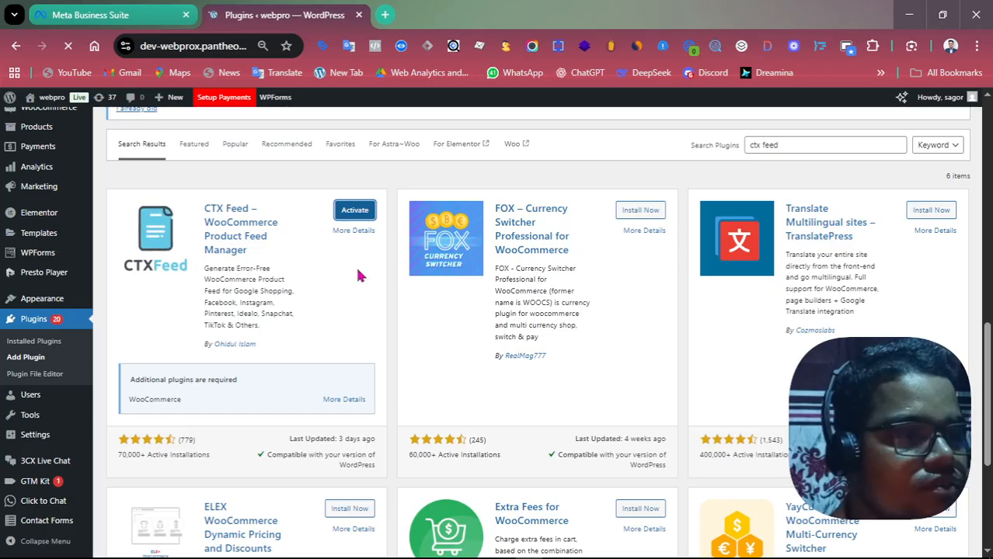
scroll(497, 381, "down", 4)
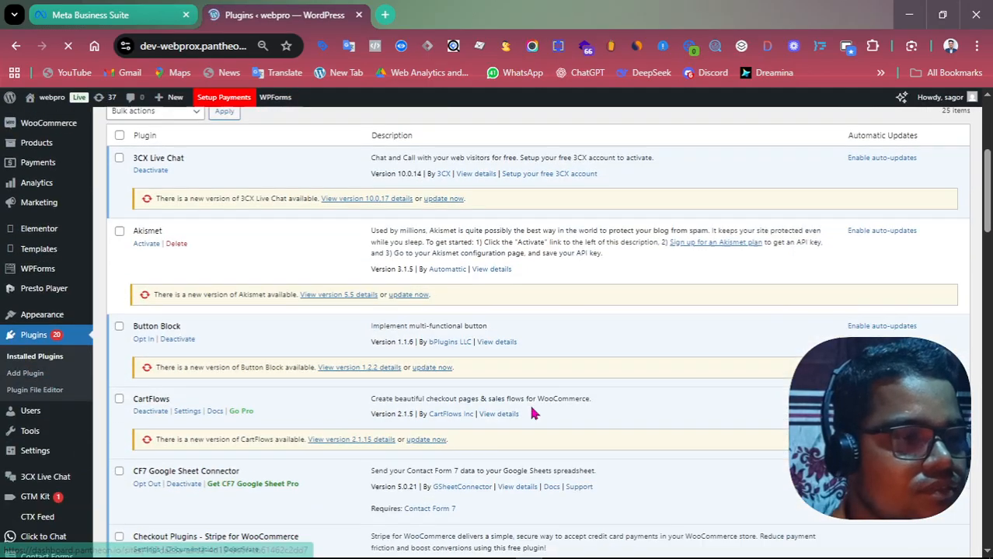
scroll(529, 396, "up", 1)
scroll(537, 390, "down", 10)
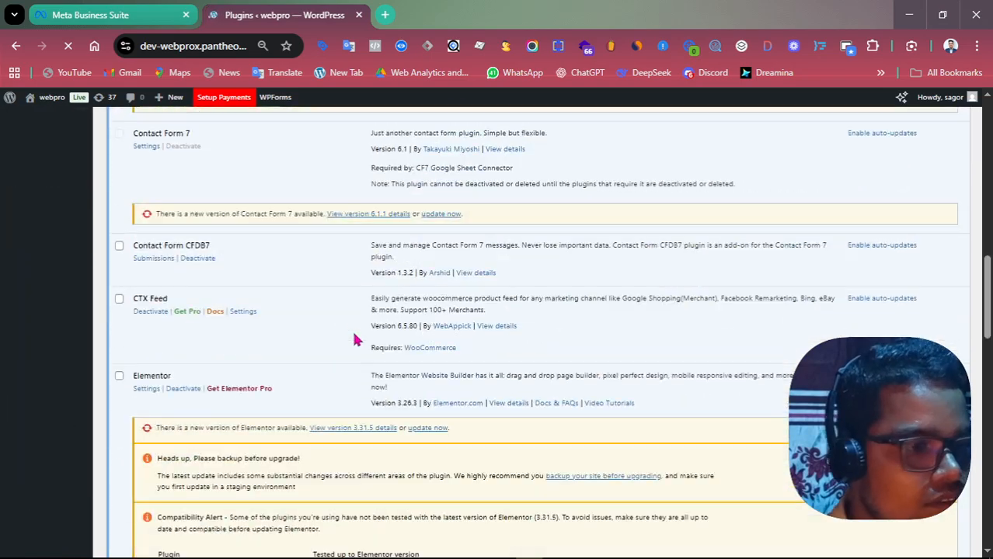
scroll(353, 340, "down", 3)
scroll(354, 339, "up", 1)
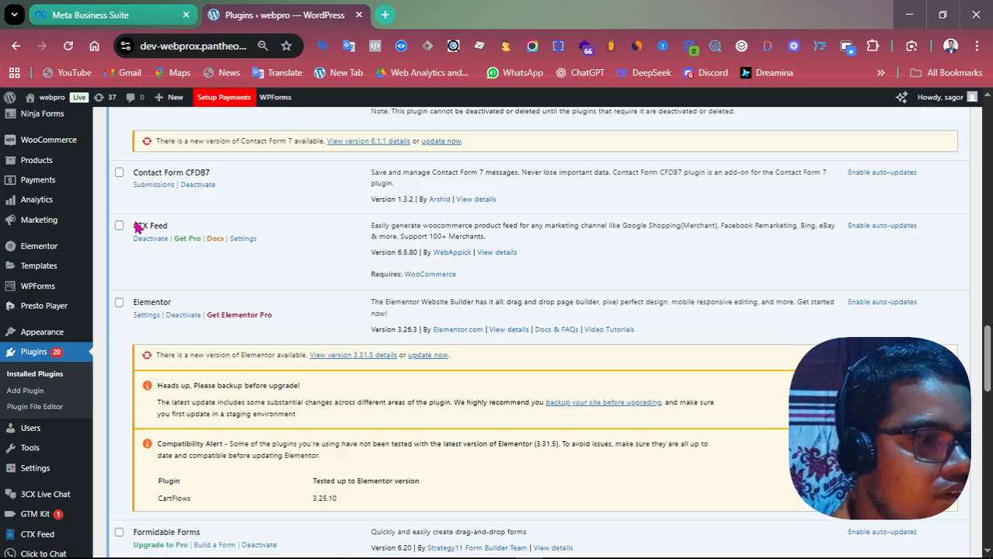
left_click_drag(133, 227, 173, 227)
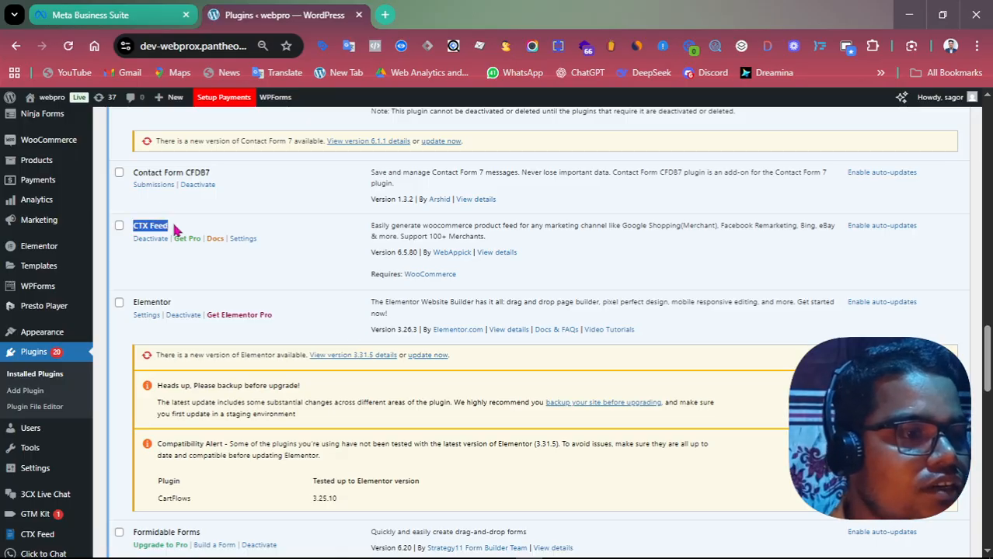
left_click(188, 227)
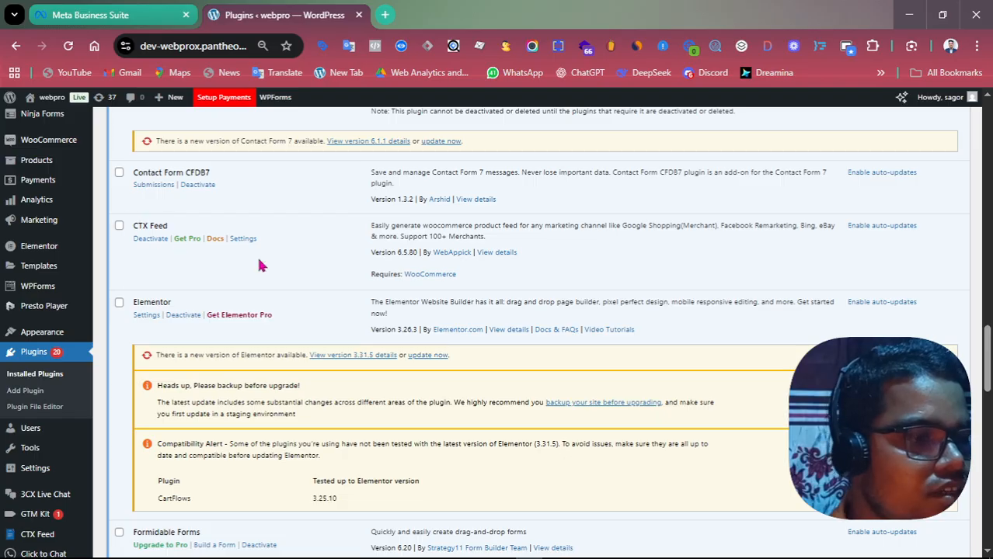
Step: Look at the CTX Feed options available in the WordPress admin navigation
scroll(52, 348, "down", 3)
scroll(53, 348, "down", 5)
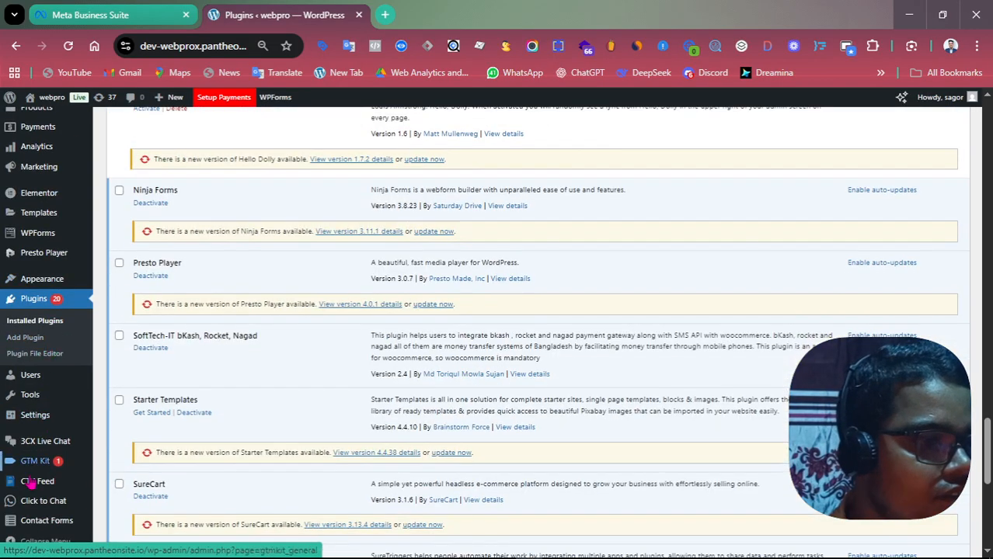
mouse_move(29, 491)
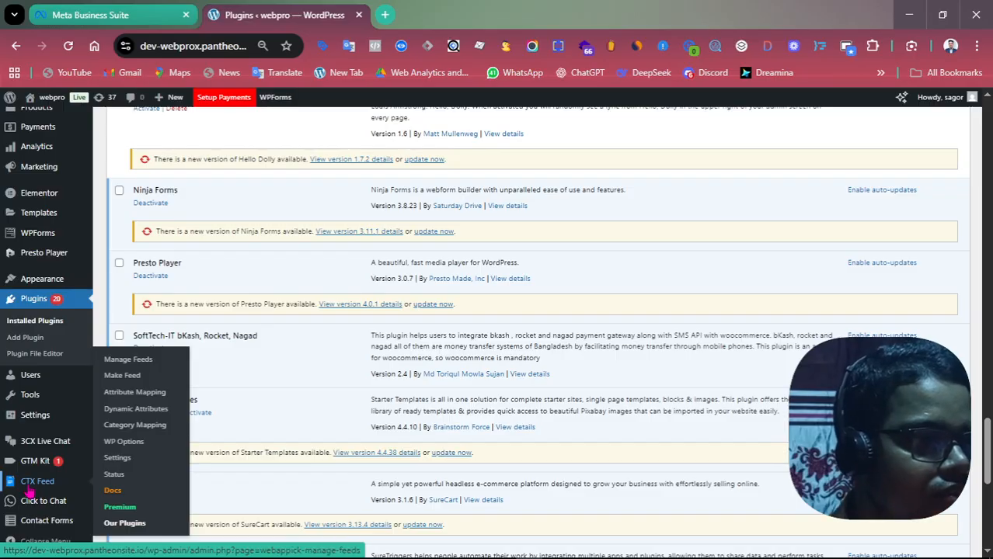
Step: Switch to Meta Business Suite and open Commerce Manager from the list of all tools
left_click(101, 15)
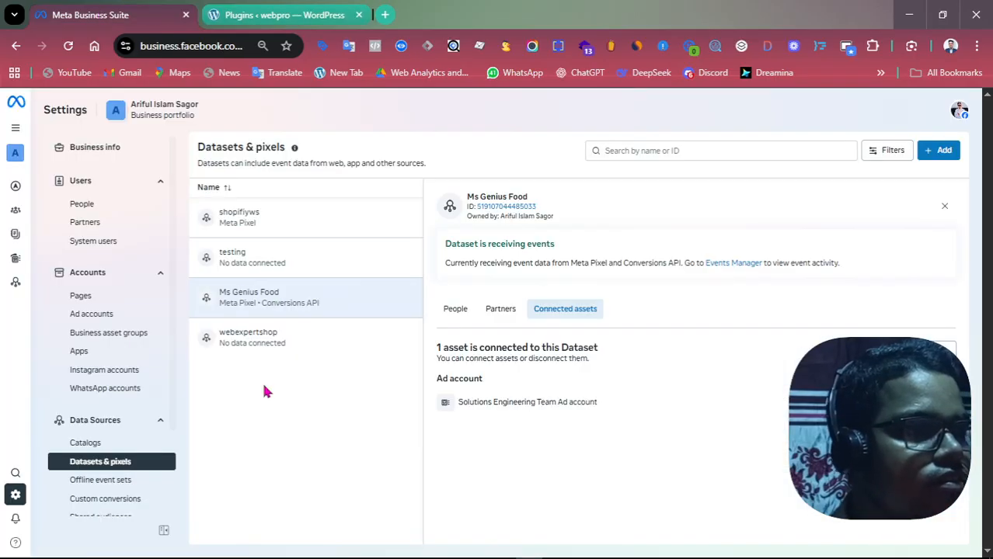
scroll(113, 354, "down", 4)
scroll(104, 351, "up", 2)
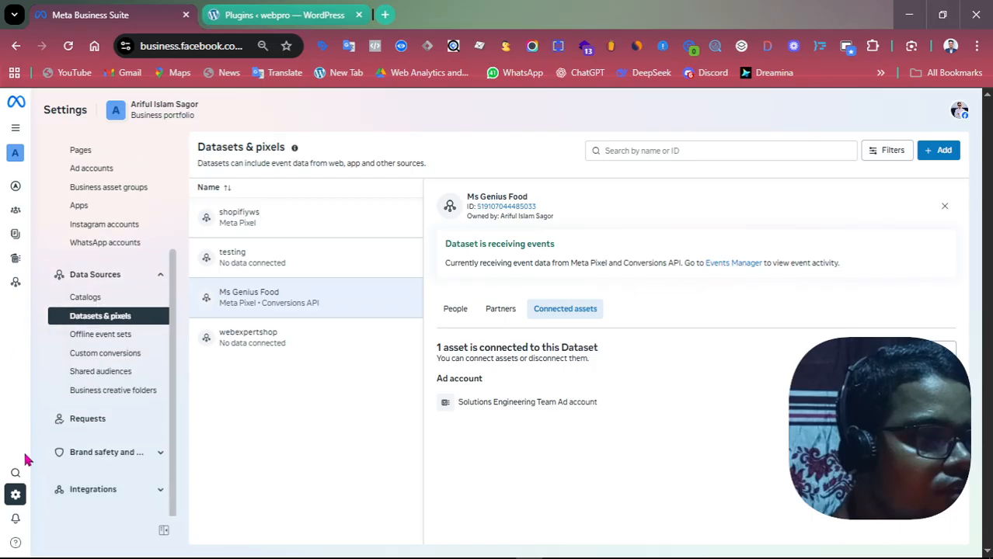
mouse_move(9, 498)
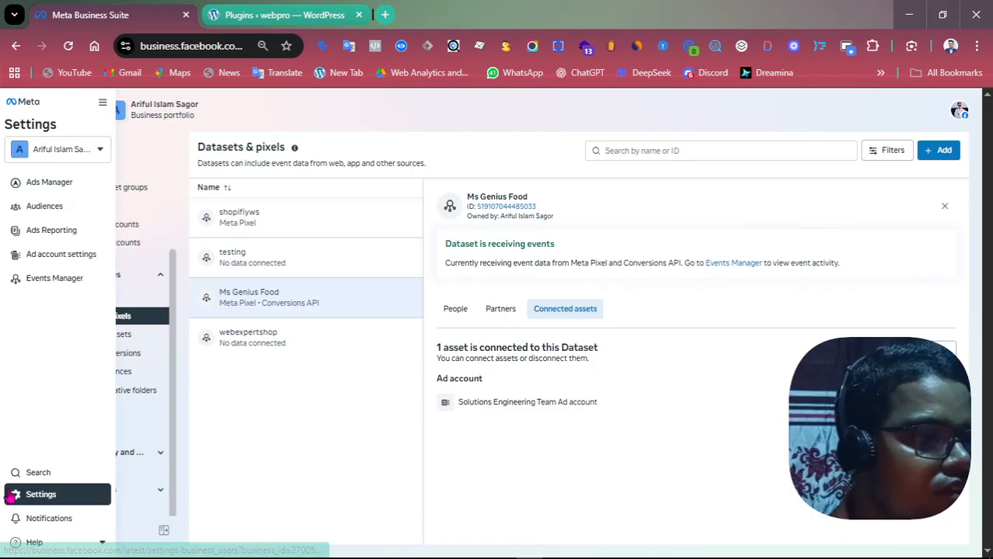
left_click(102, 102)
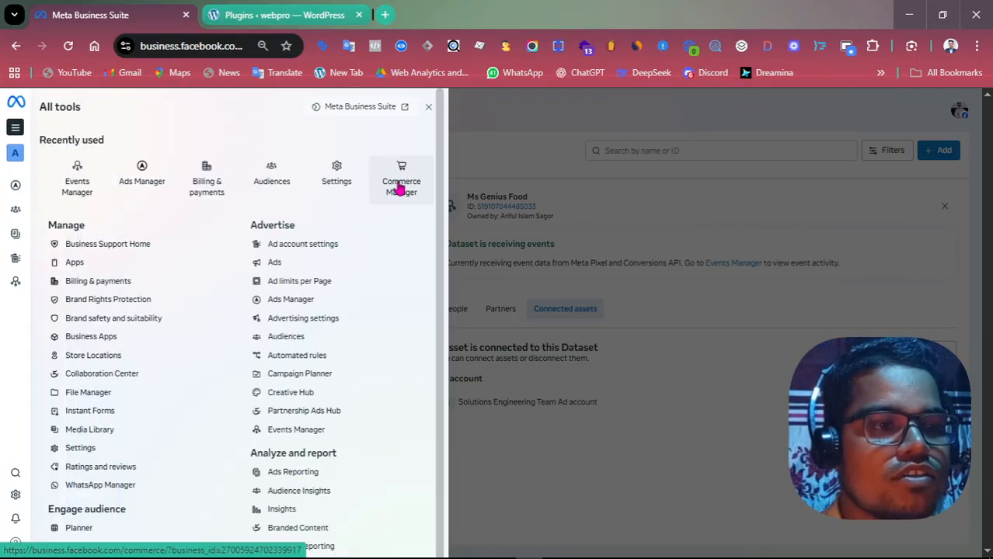
left_click(400, 188)
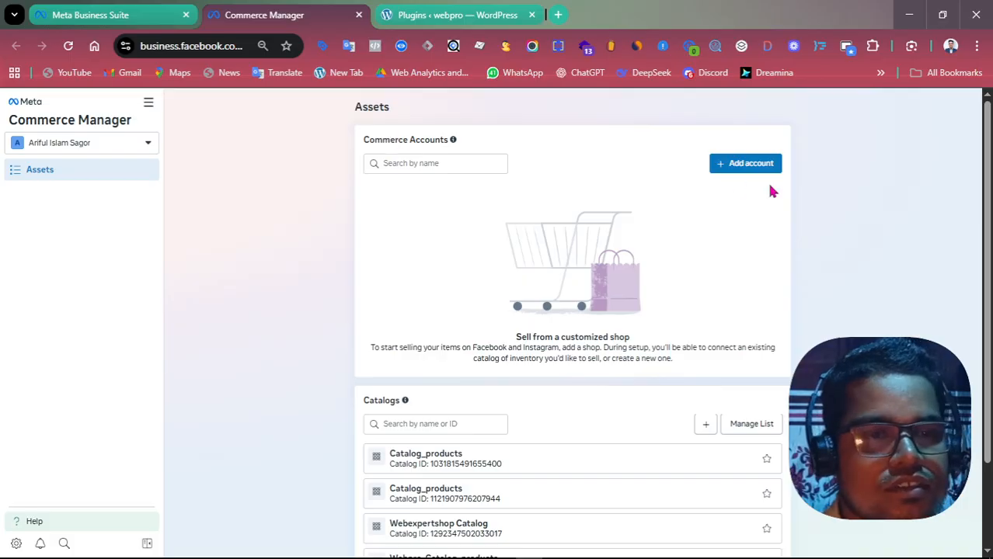
Step: Start a new Online products catalog and check the business portfolio choices, keeping the preselected portfolio
left_click(741, 165)
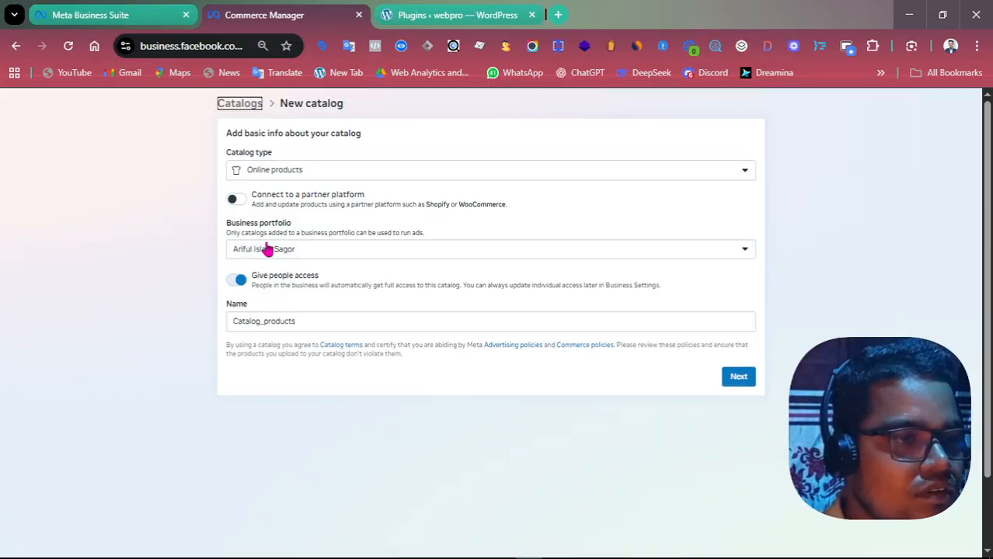
left_click(371, 253)
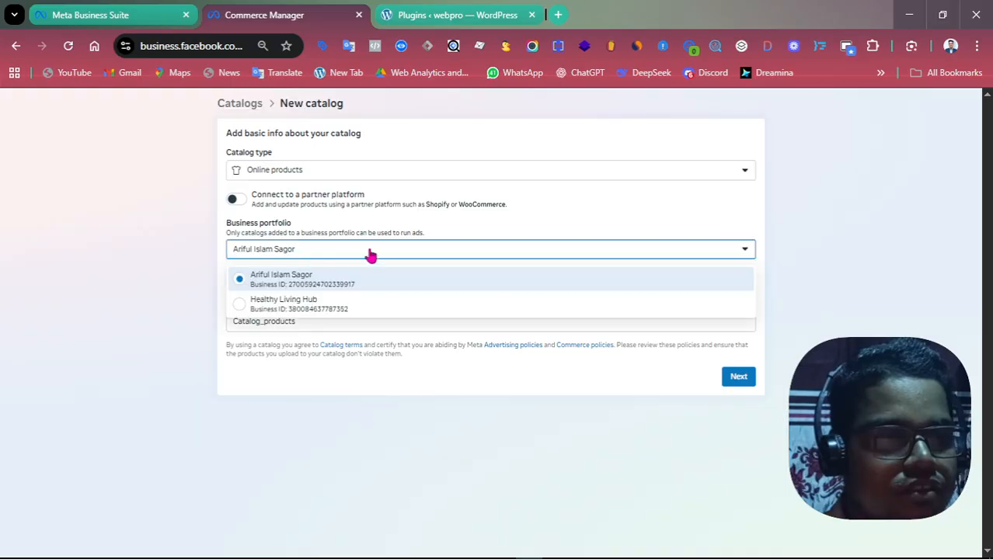
left_click(278, 258)
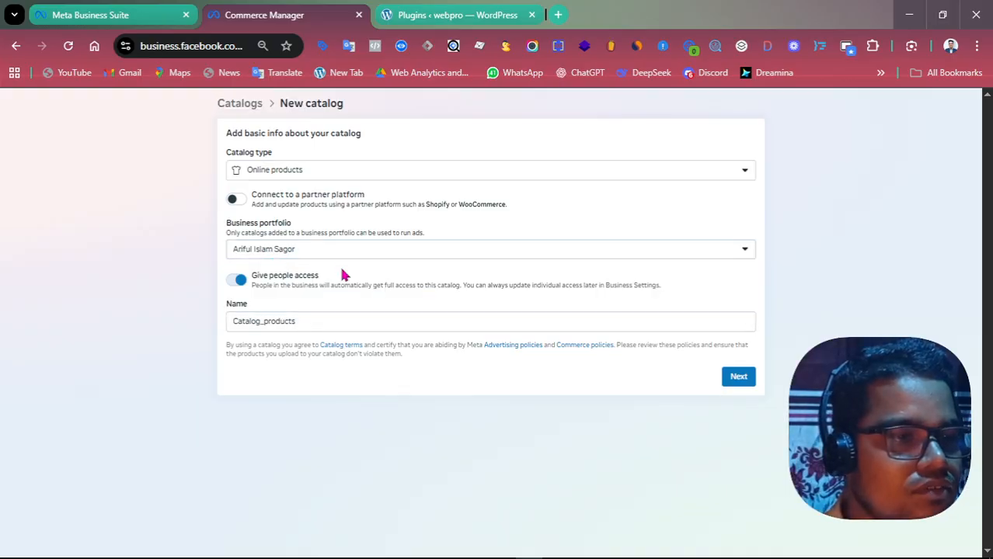
Step: Replace the default name of the new catalog with "New products catalog"
left_click_drag(322, 329, 227, 329)
key("BackSpace")
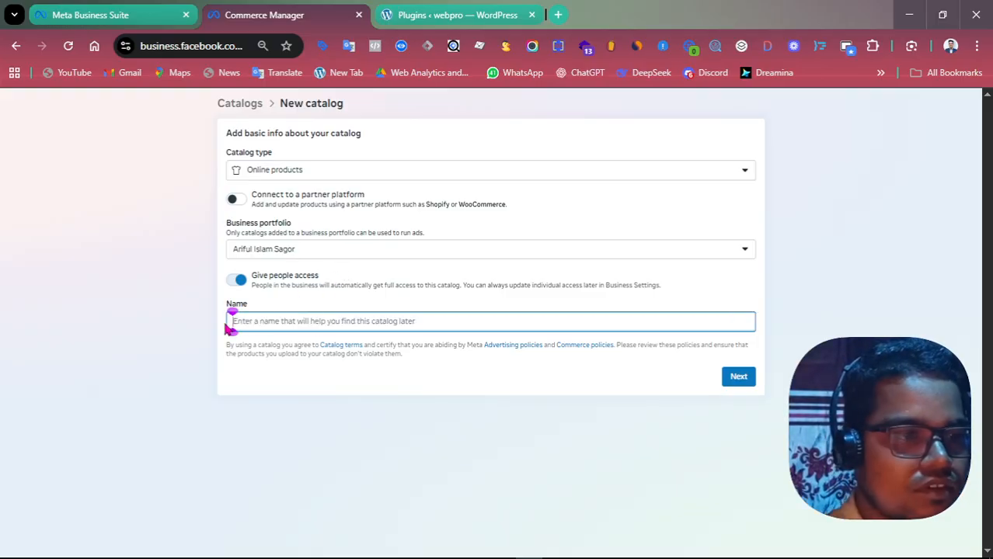
type("NEw")
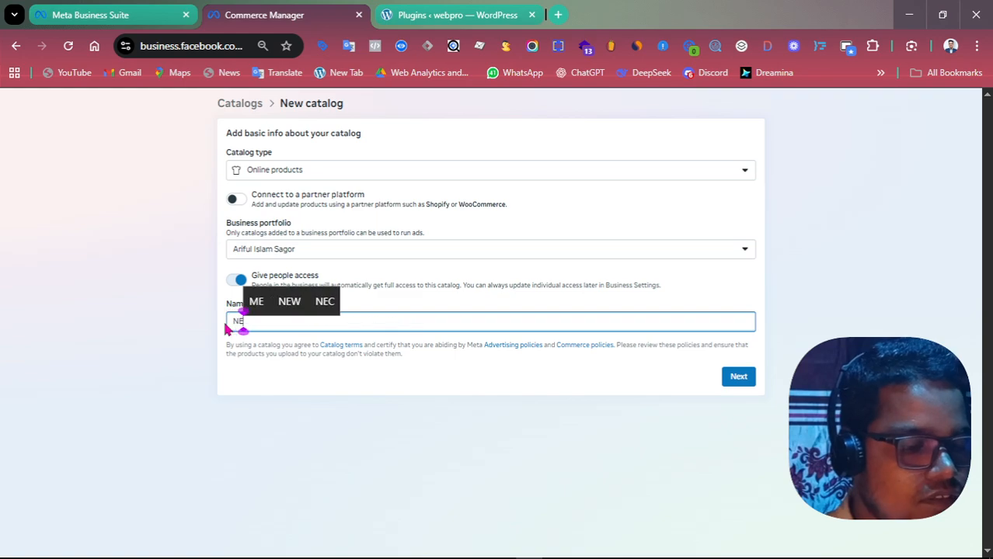
key("BackSpace")
key("BackSpace")
type("w")
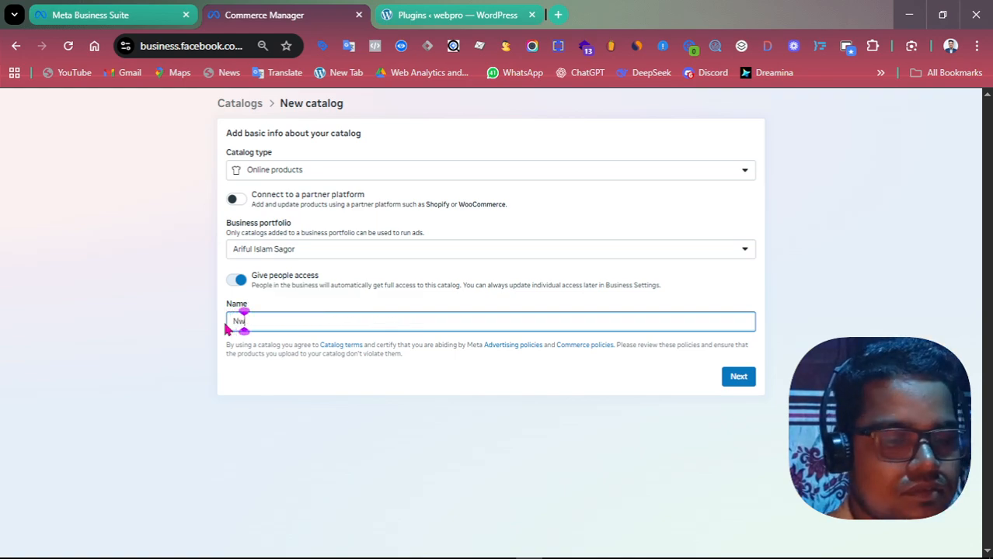
key("BackSpace")
type("ew pro")
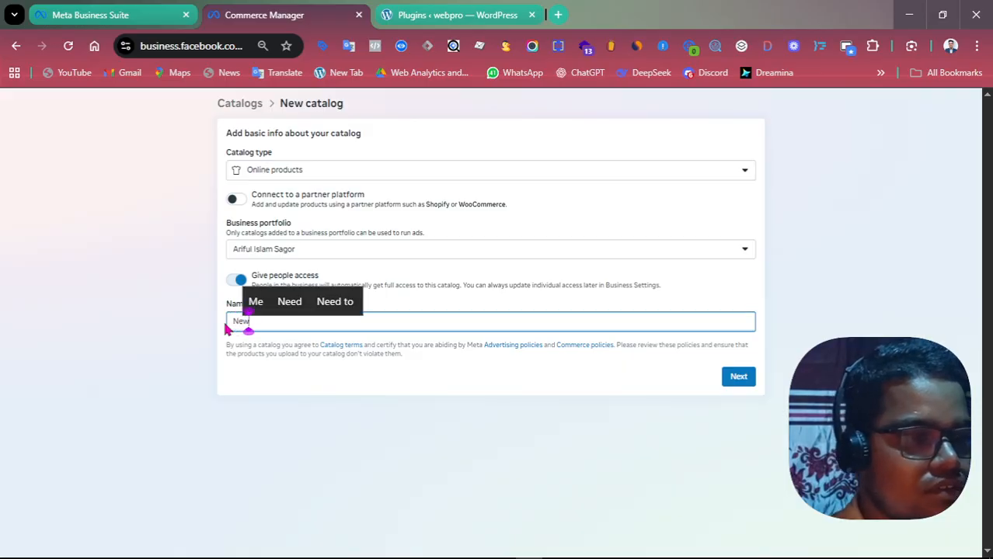
type("duc")
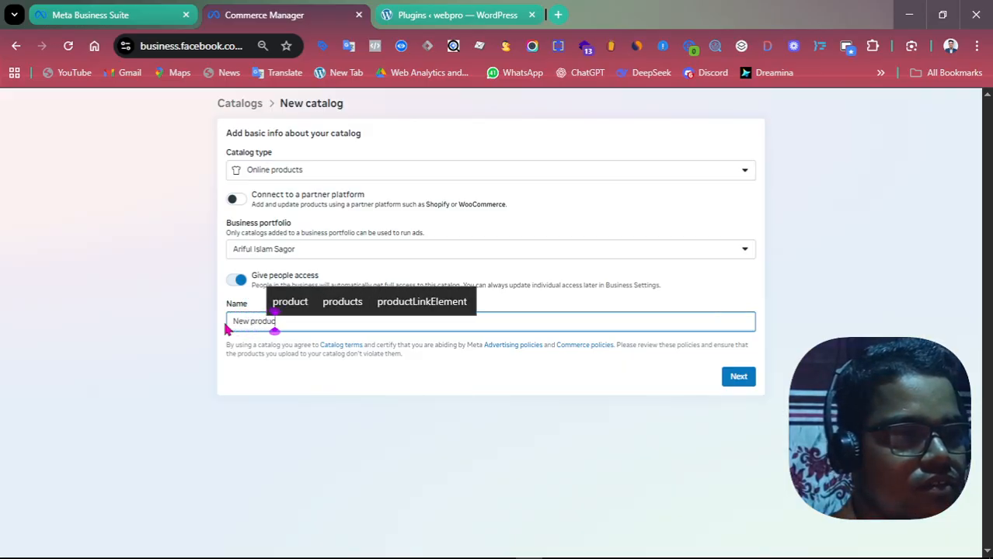
type("ts")
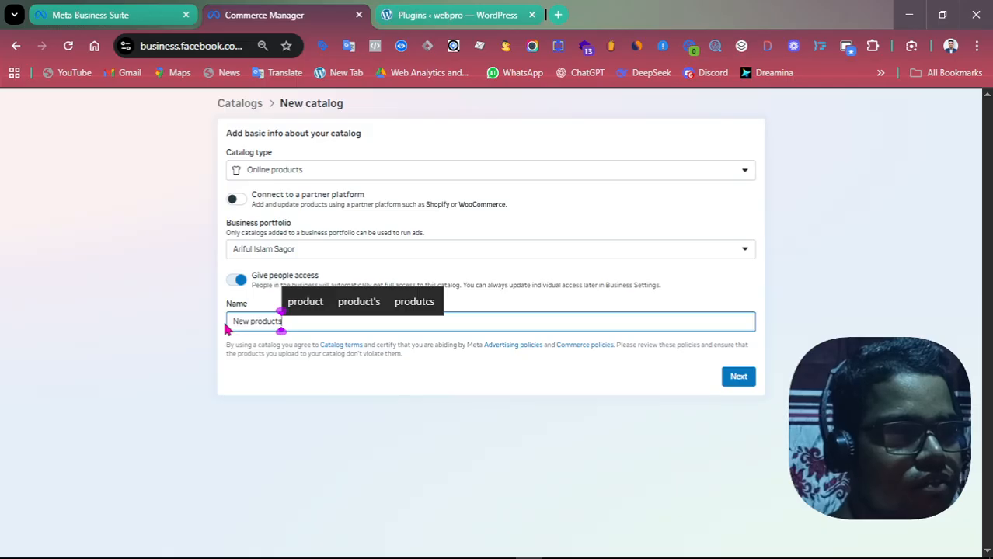
type(" catal")
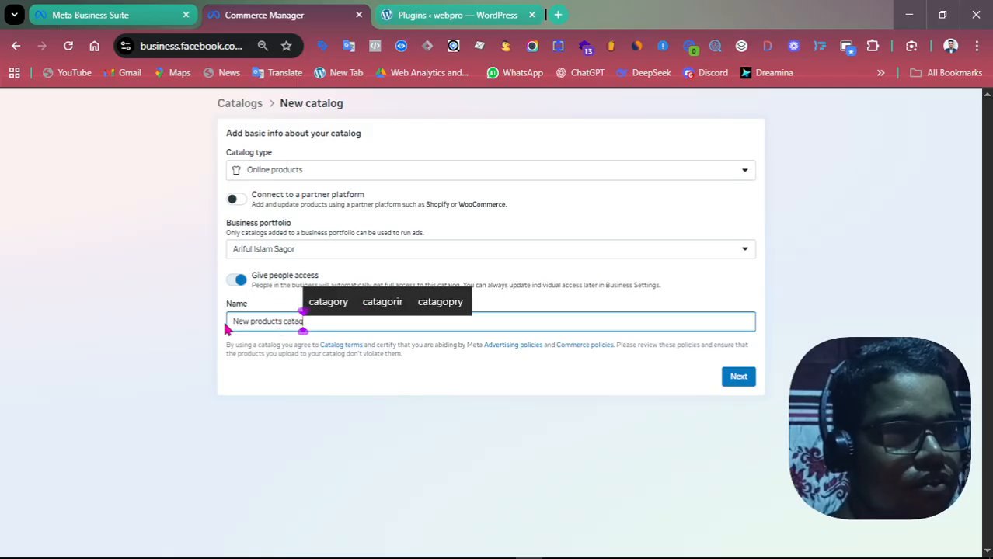
type("og")
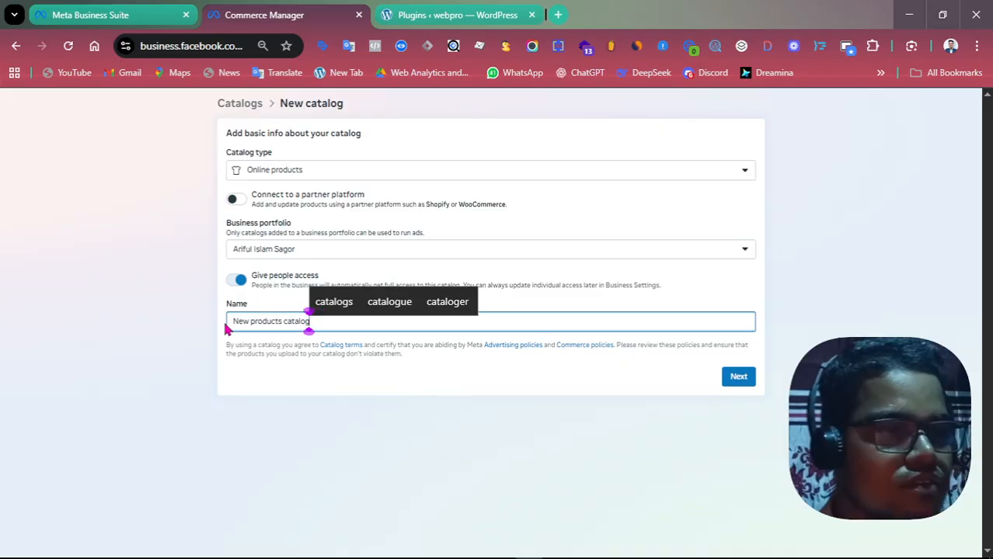
Step: Continue to event tracking and disconnect the shopifiyws, testing and webexpertshop pixels, keeping only Ms Genius Food connected to the catalog
left_click(739, 377)
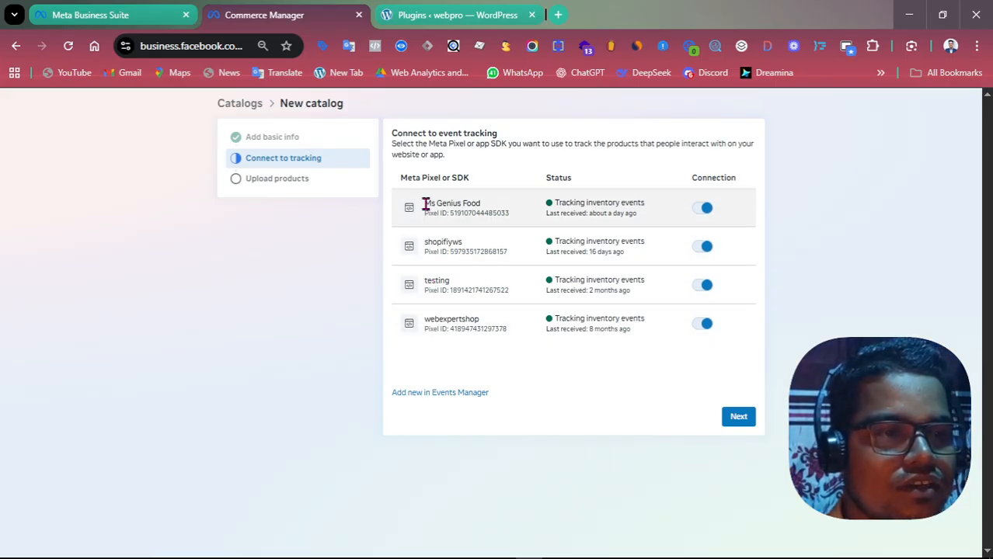
left_click_drag(426, 207, 477, 207)
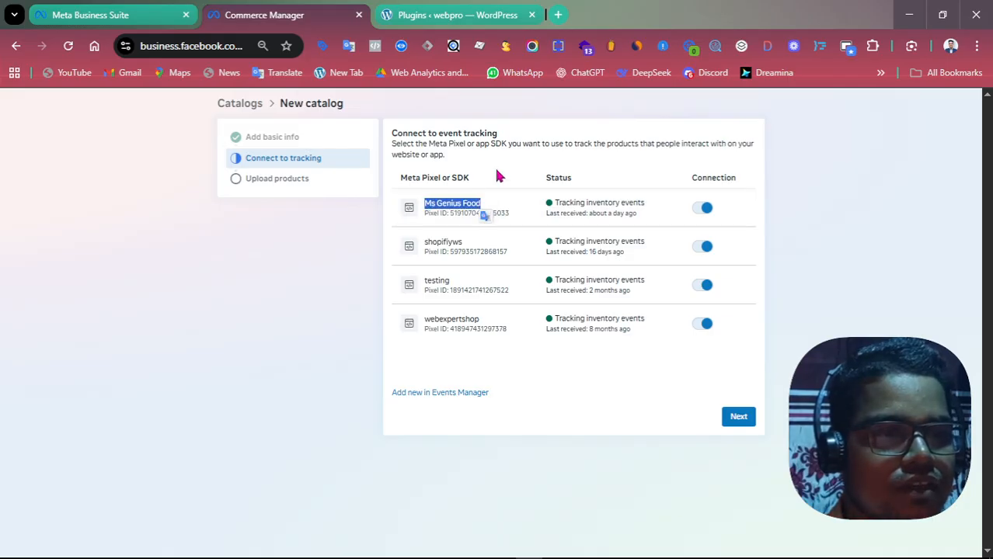
left_click(500, 177)
left_click(701, 247)
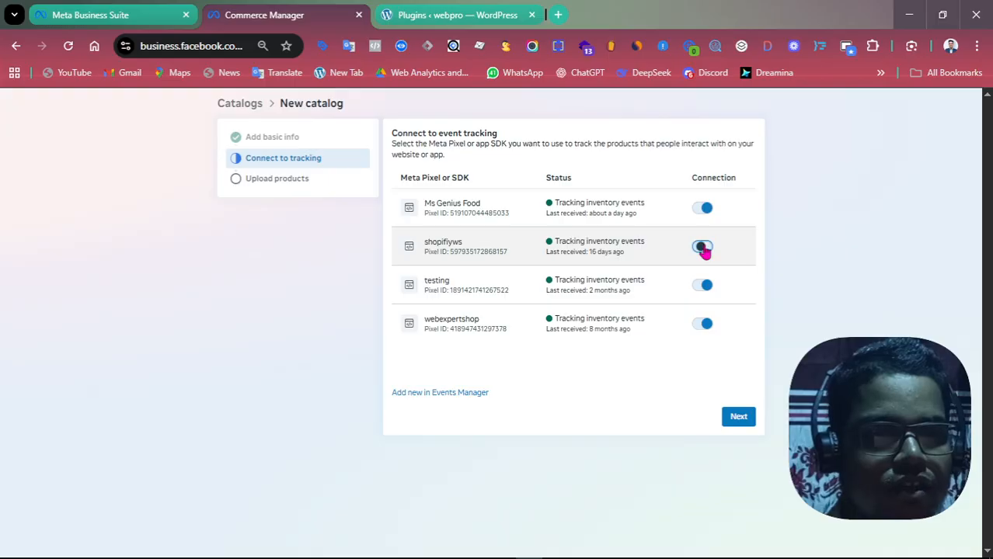
left_click(703, 285)
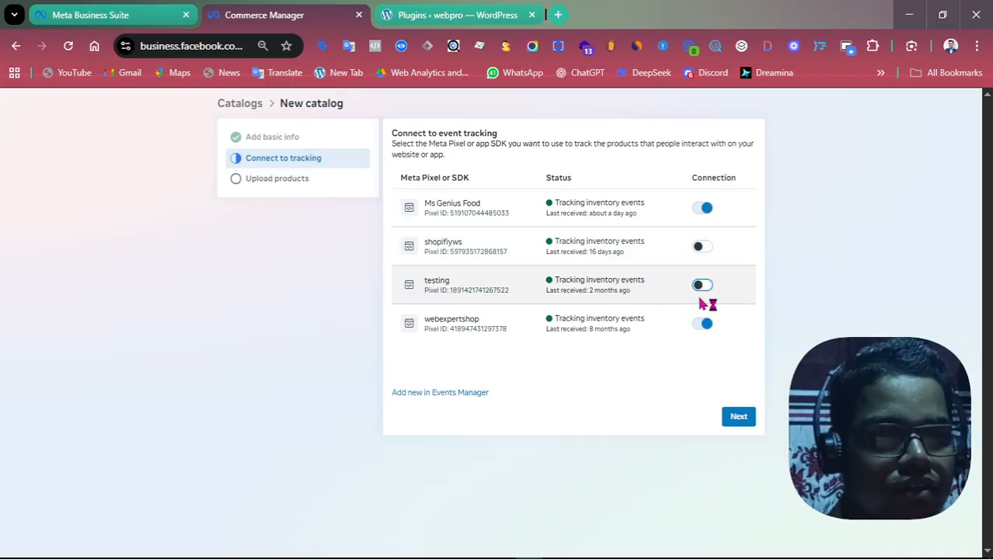
left_click(705, 325)
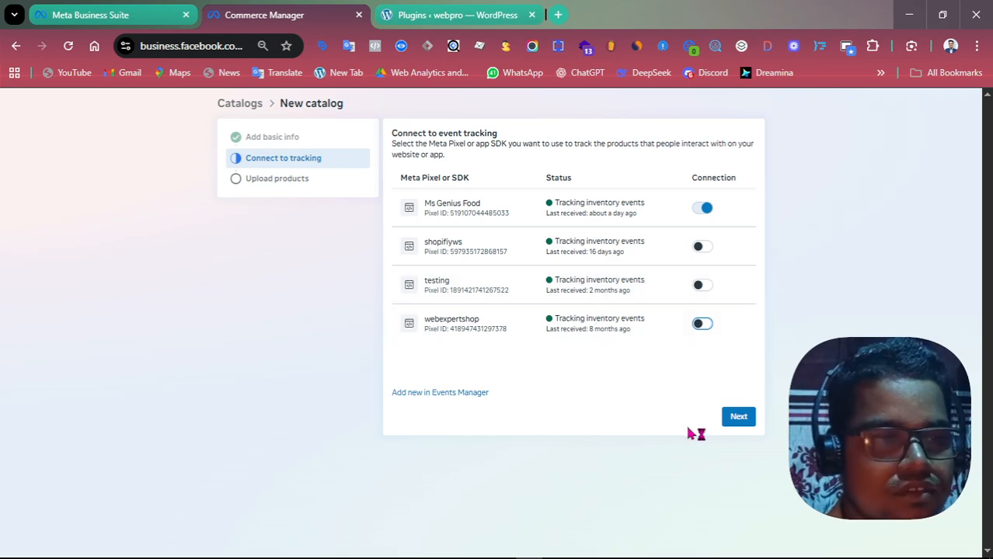
left_click(738, 425)
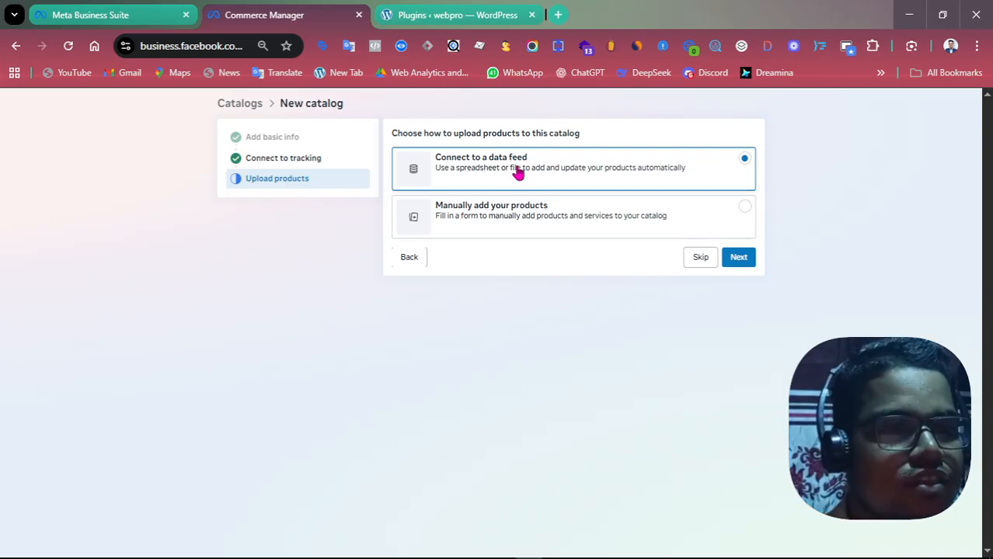
Step: Proceed with the data feed upload method and ready the feed URL entry for the catalog's products
left_click(739, 259)
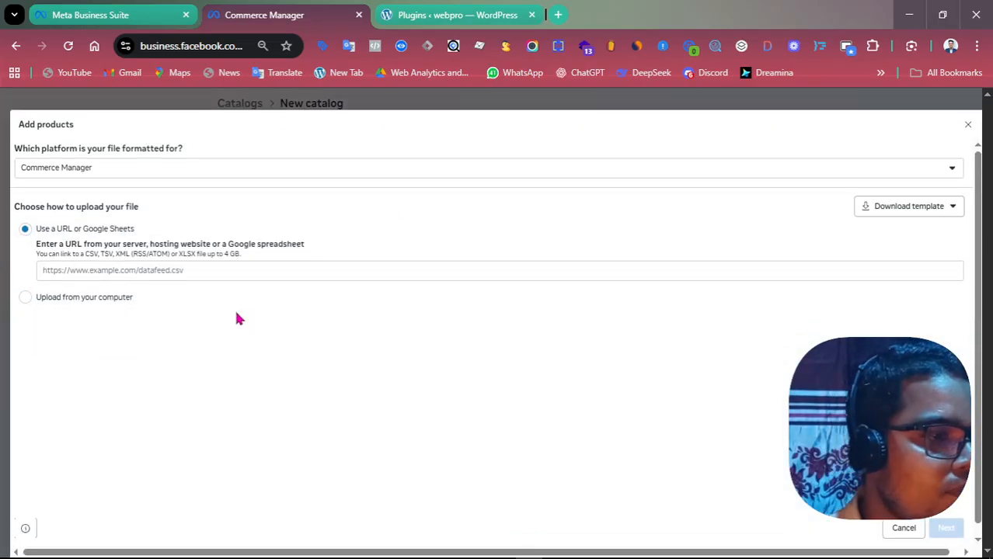
left_click(180, 269)
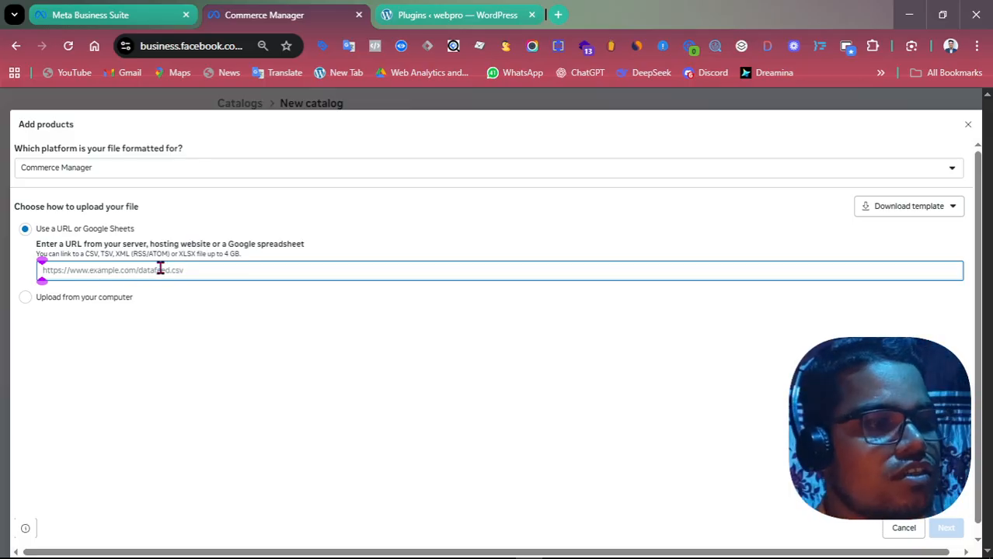
Step: Switch to the WordPress admin and open the CTX Feed form for making a new feed, showing its content settings
left_click(441, 16)
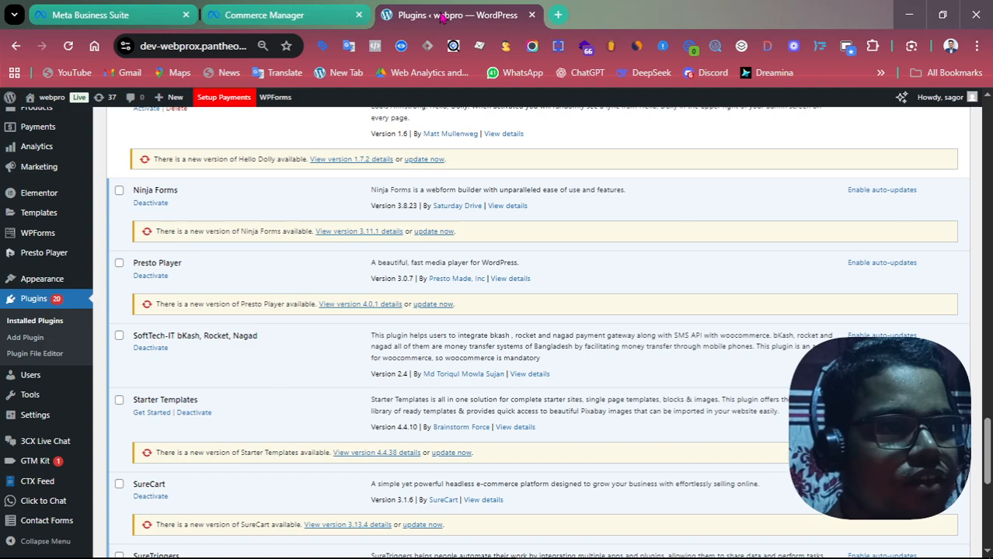
scroll(46, 427, "down", 3)
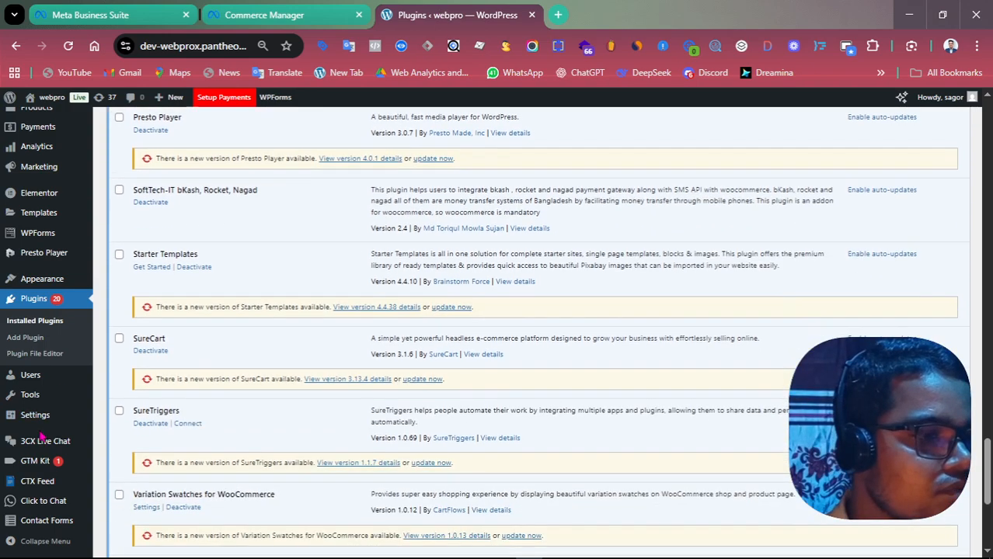
mouse_move(28, 481)
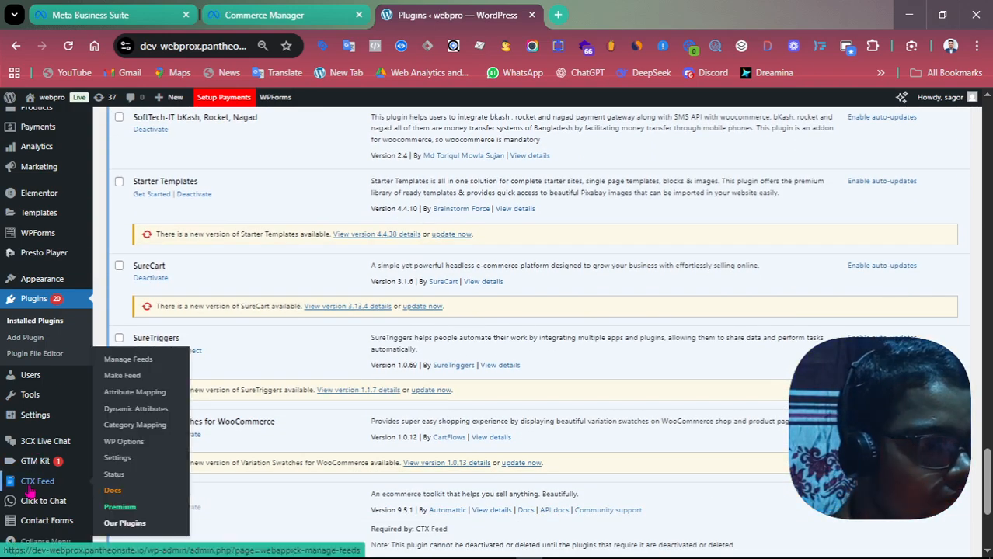
left_click(135, 380)
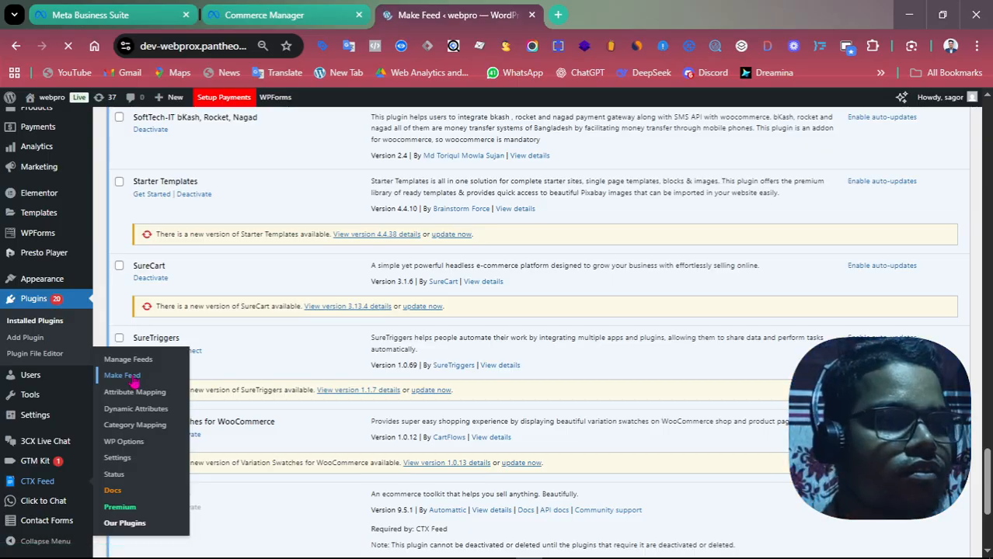
scroll(373, 347, "down", 5)
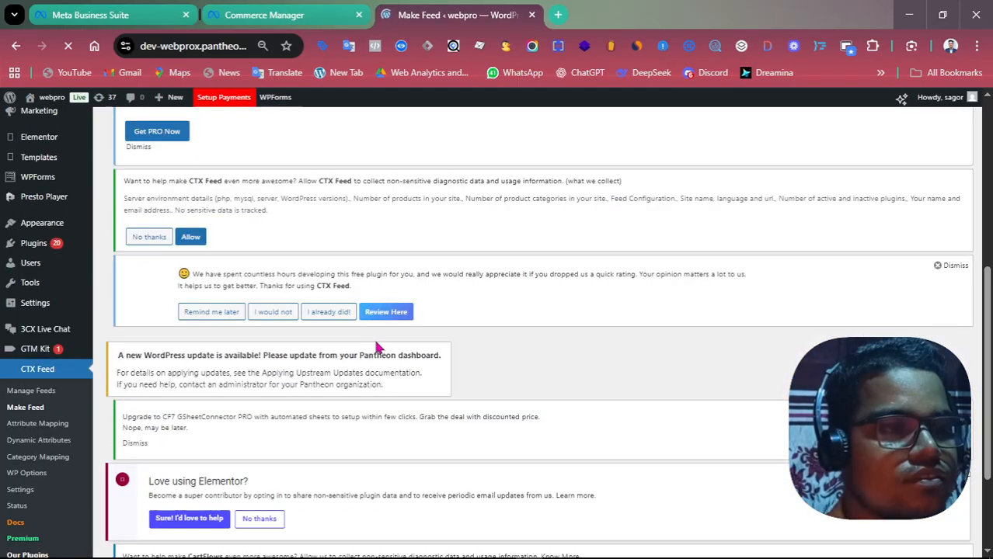
scroll(372, 346, "down", 2)
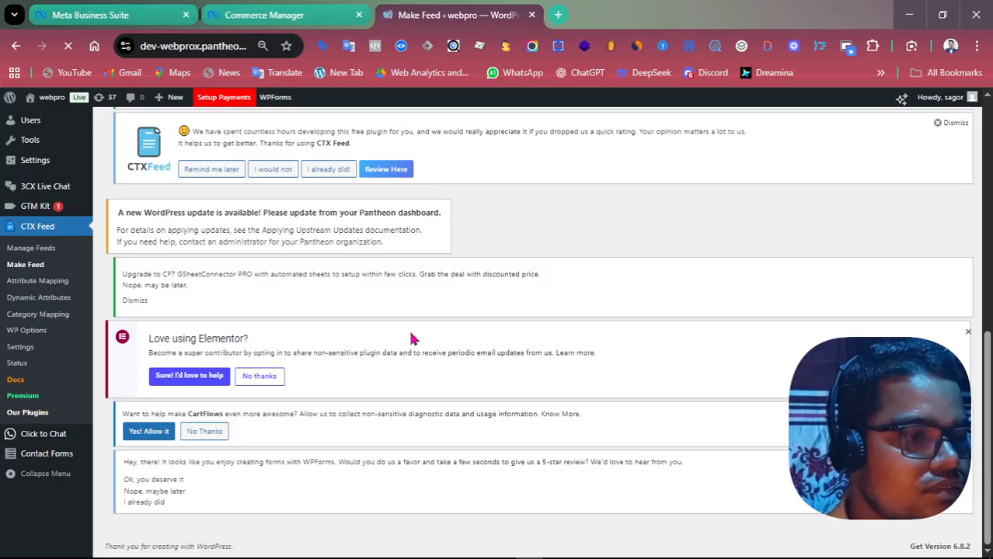
scroll(412, 338, "up", 4)
scroll(412, 338, "up", 2)
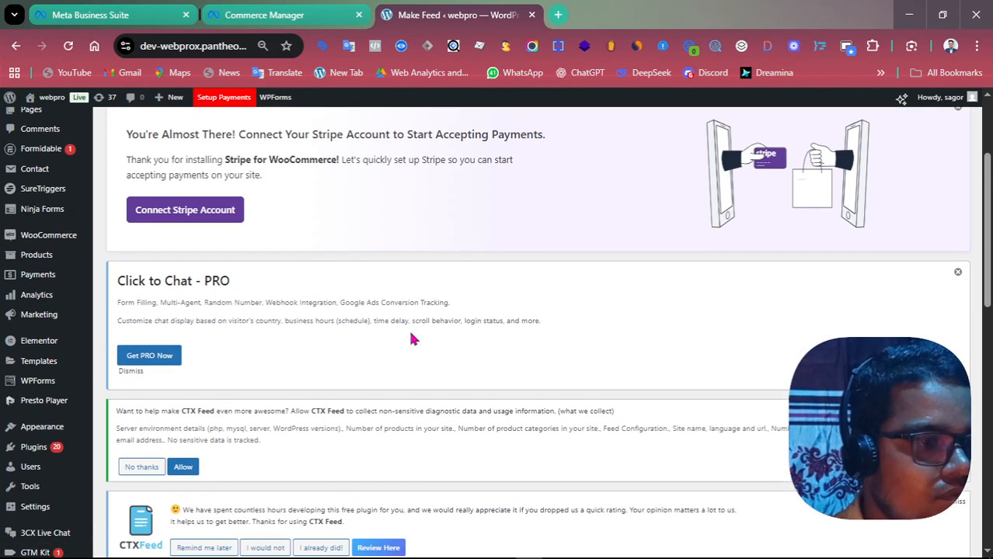
scroll(412, 338, "down", 3)
scroll(412, 338, "down", 3)
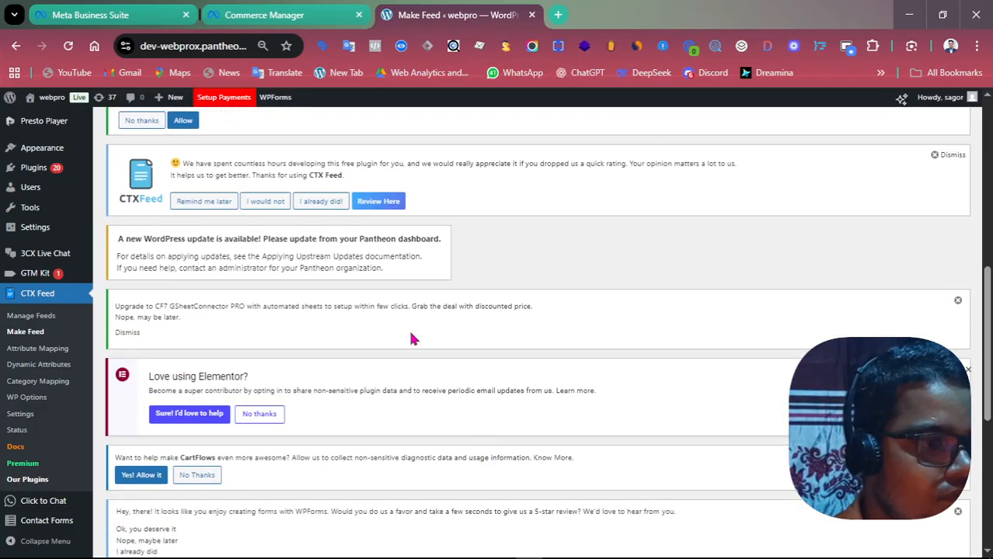
scroll(412, 339, "down", 5)
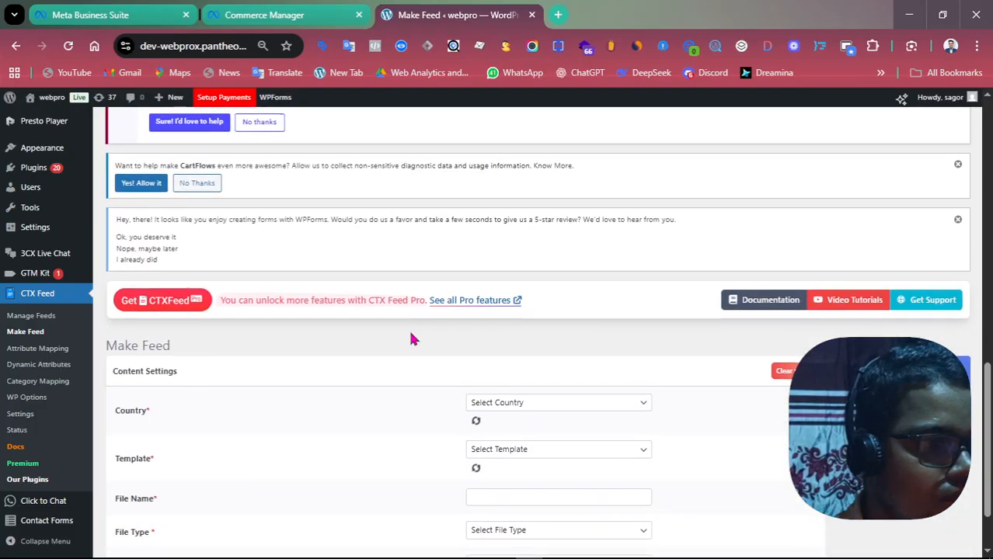
scroll(412, 339, "down", 2)
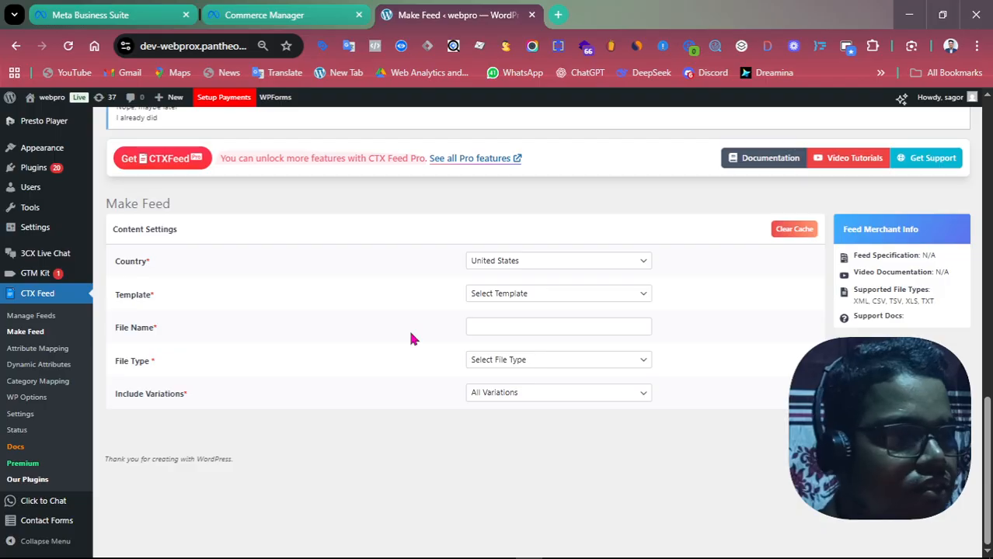
scroll(226, 292, "up", 2)
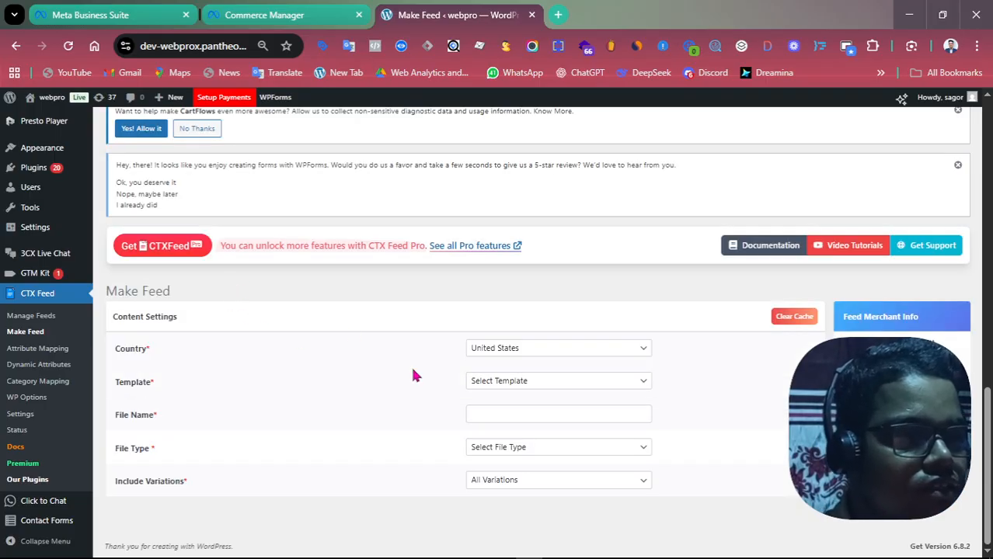
Step: Keep United States as the feed's country and choose the Facebook Catalog / Instagram template
left_click(638, 351)
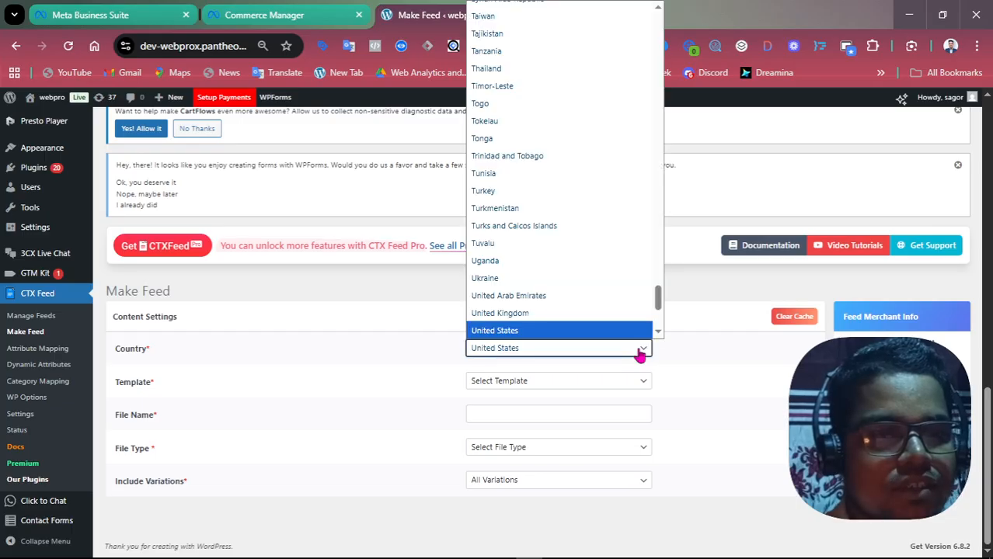
left_click(555, 336)
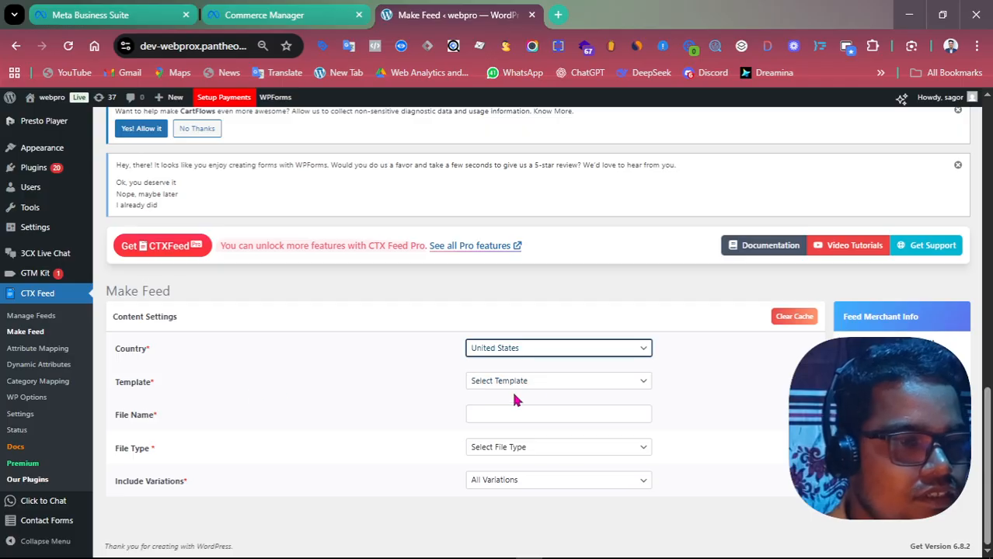
left_click(559, 383)
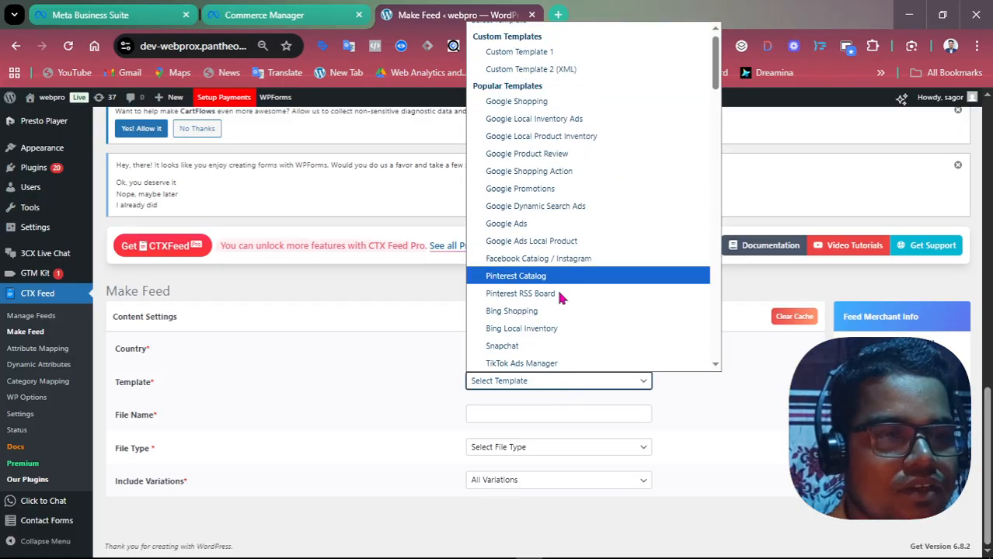
scroll(560, 299, "down", 10)
scroll(552, 314, "up", 10)
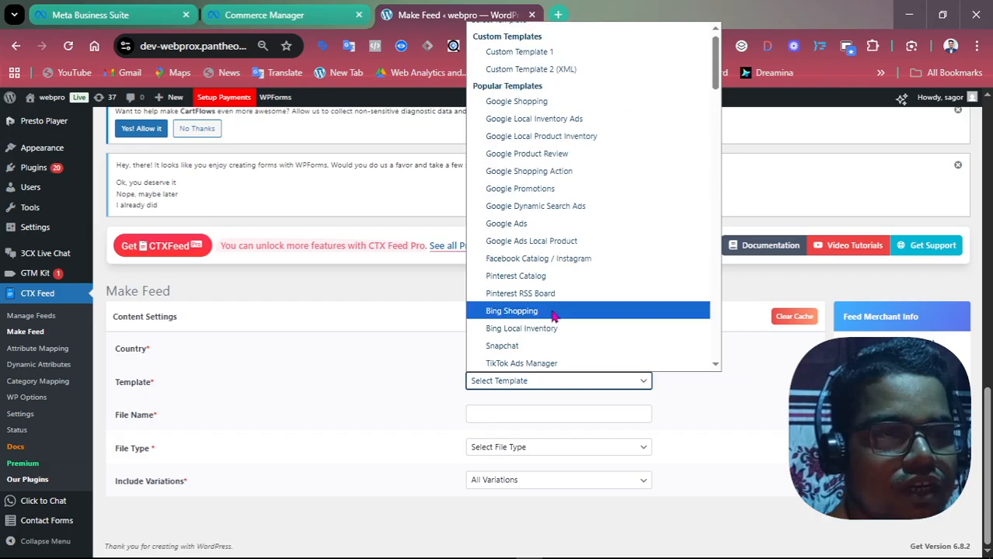
scroll(550, 211, "up", 1)
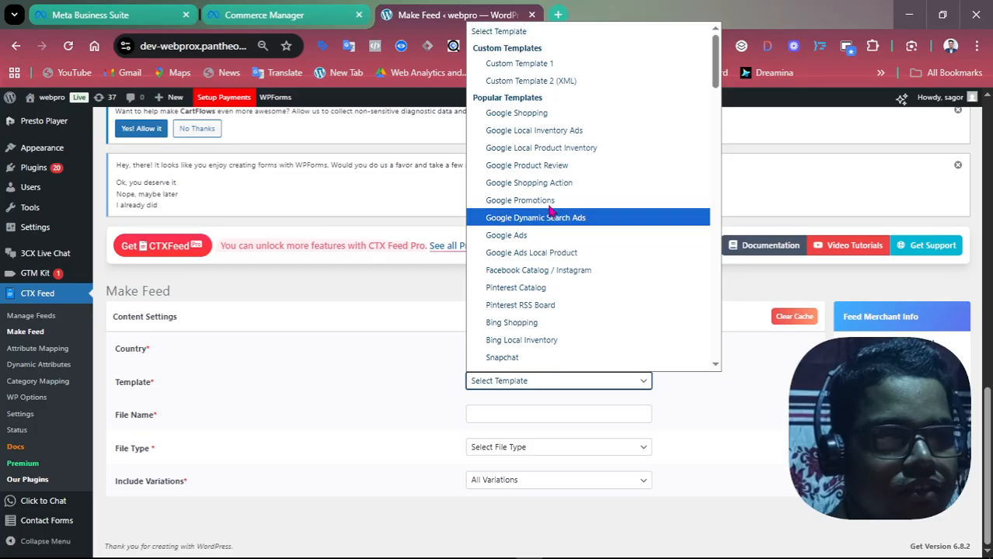
left_click(528, 272)
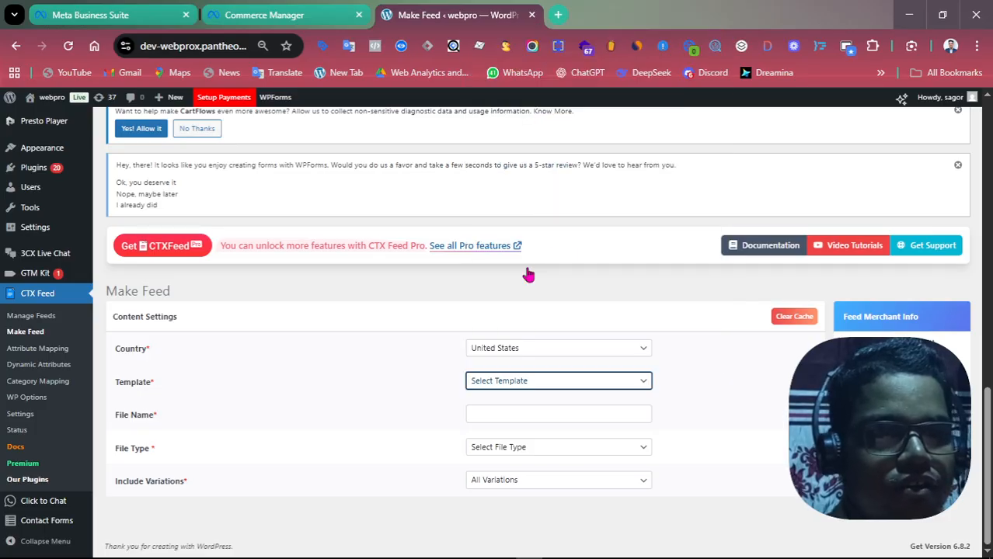
Step: Name the feed file "New catalog-CM" and check the file type choices, keeping XML
scroll(536, 310, "down", 3)
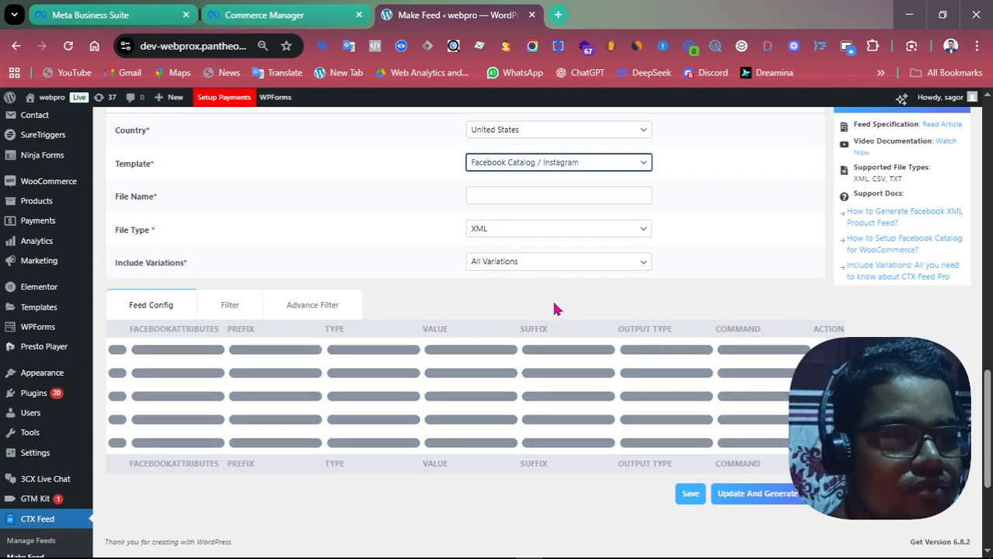
left_click(500, 195)
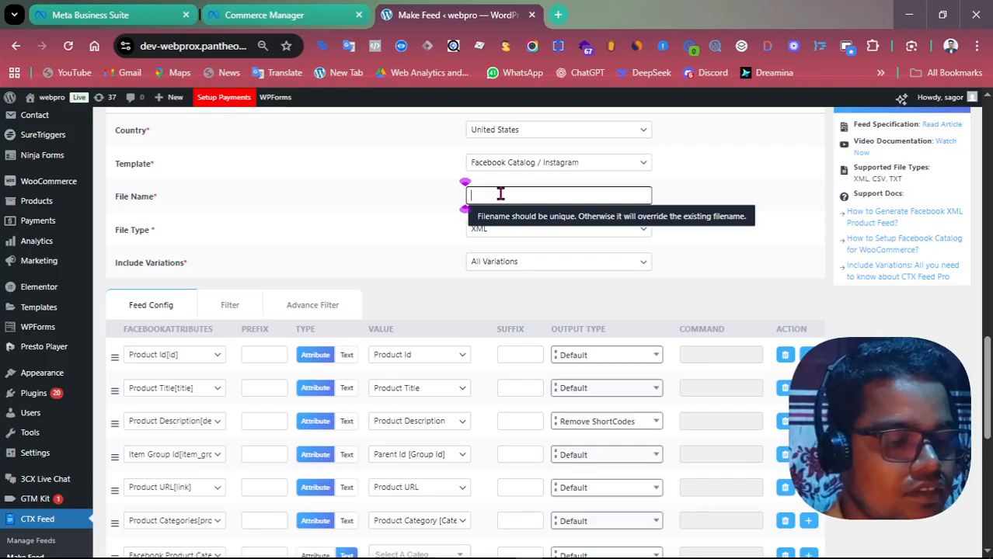
type("New ")
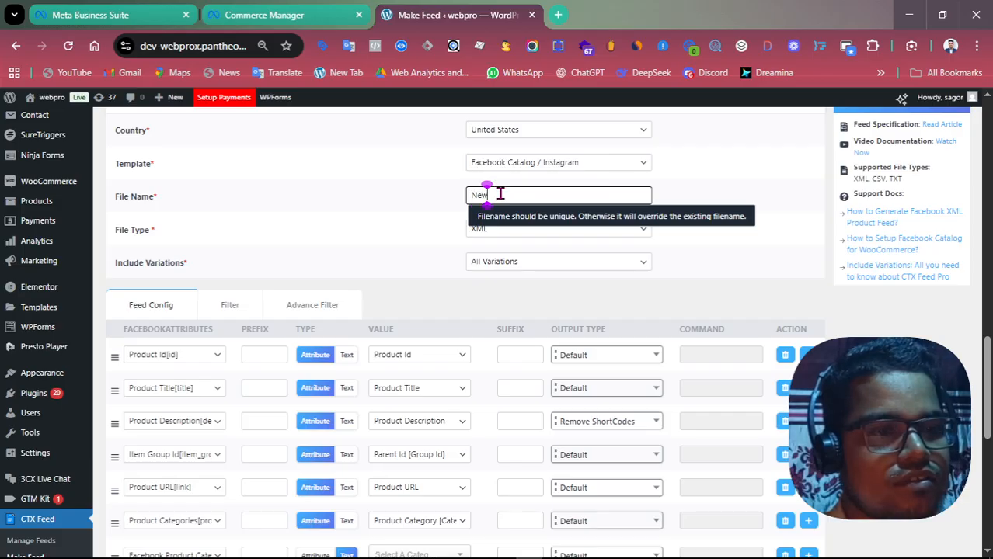
type("cat")
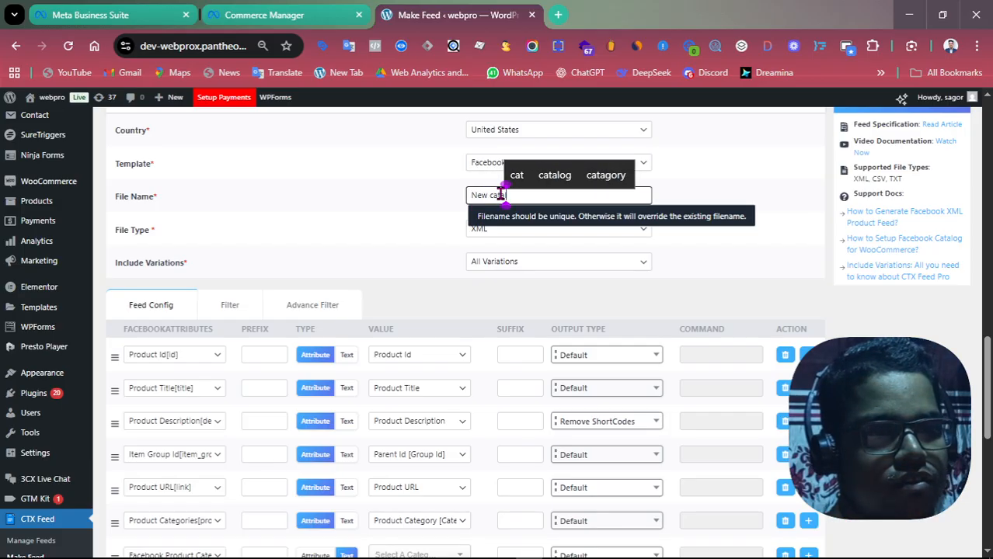
type("alog-")
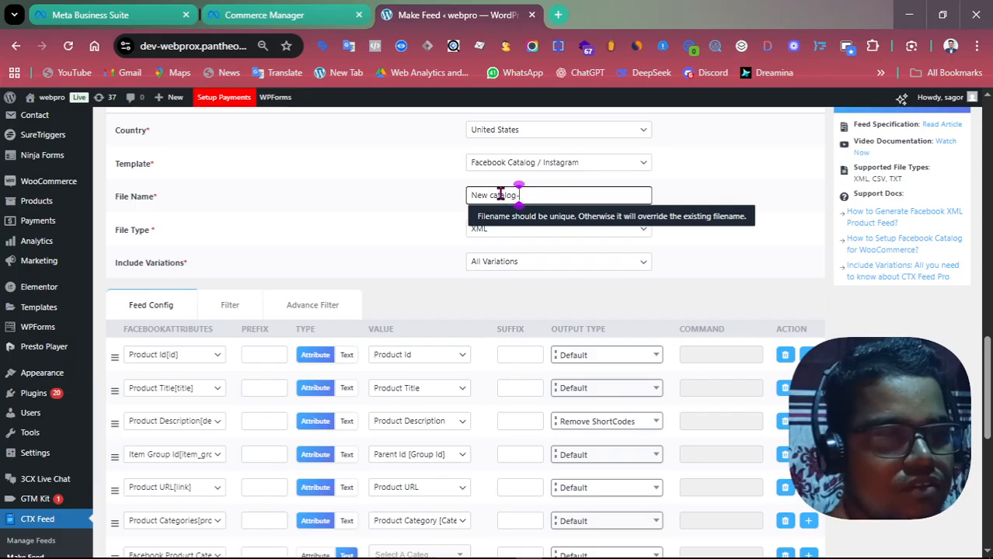
type("Web")
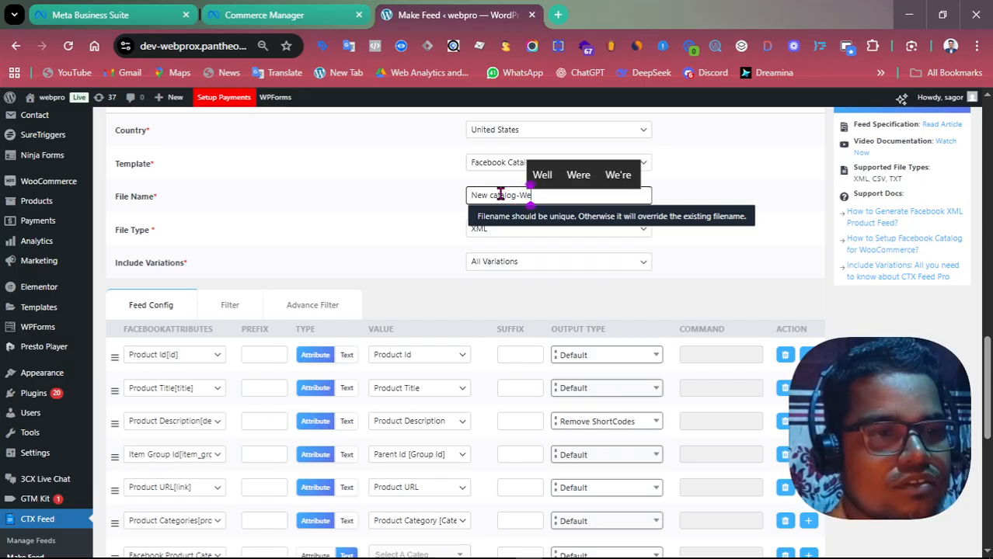
key("BackSpace")
key("BackSpace")
key("BackSpace")
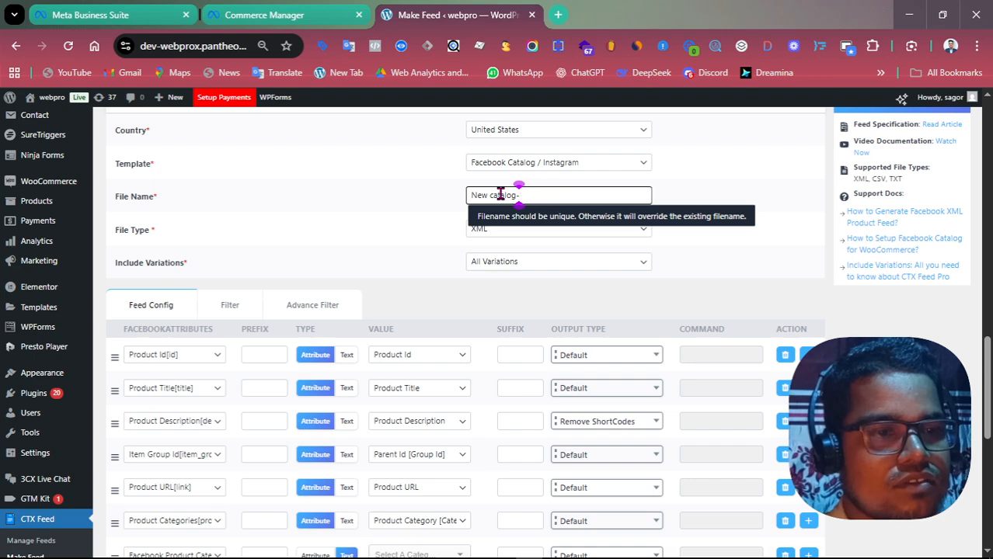
type("CM")
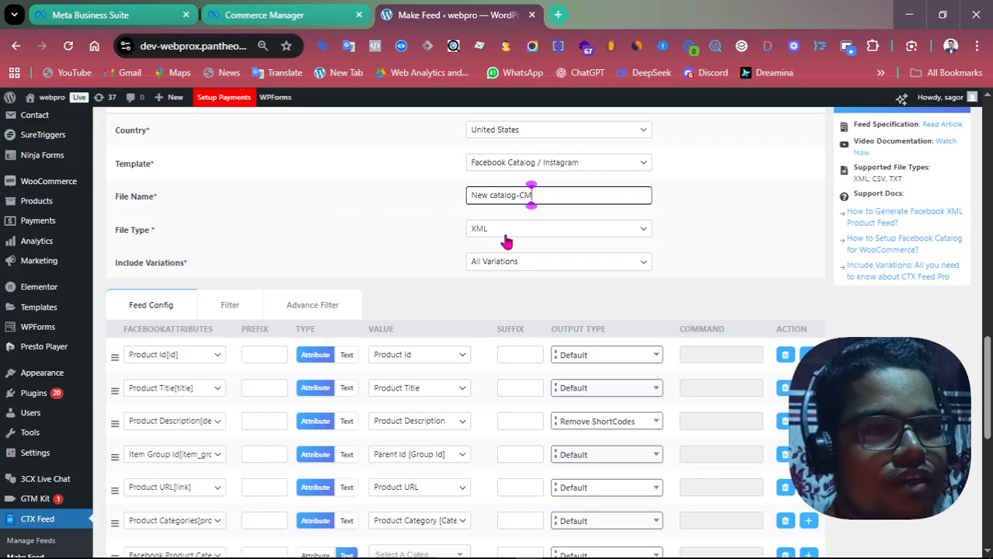
left_click(596, 234)
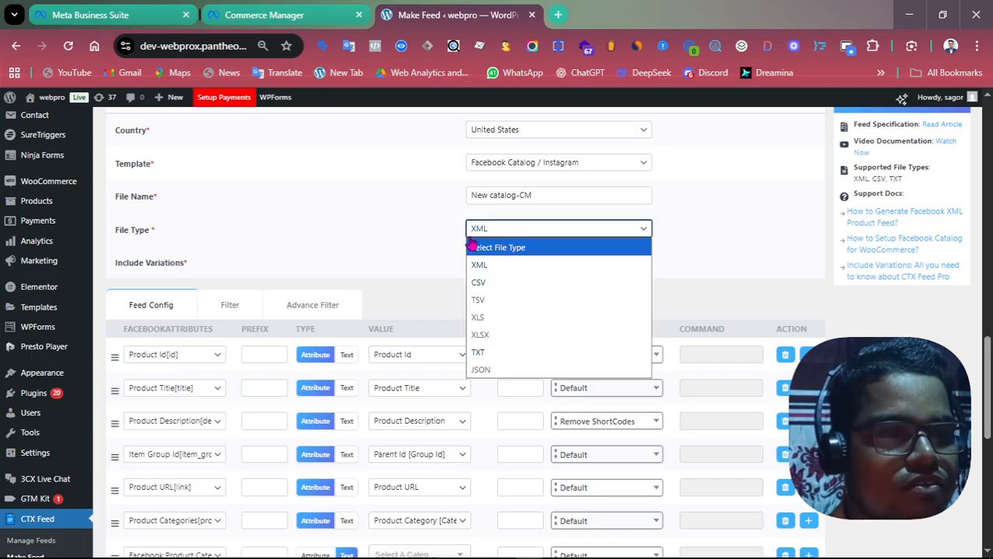
left_click(760, 246)
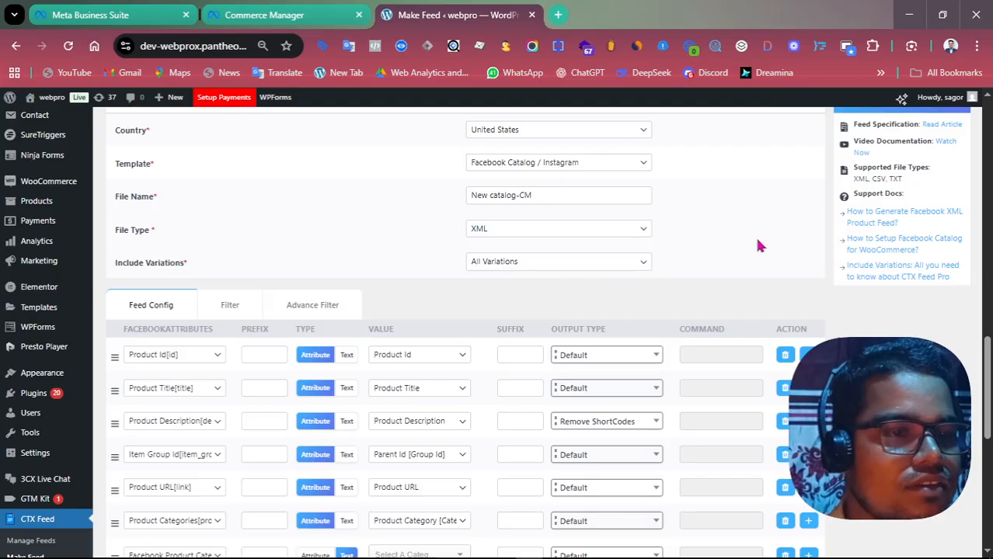
Step: Review the feed's attribute mapping rows and open the value choices for the Facebook Product Category attribute
scroll(544, 257, "down", 2)
scroll(447, 241, "up", 1)
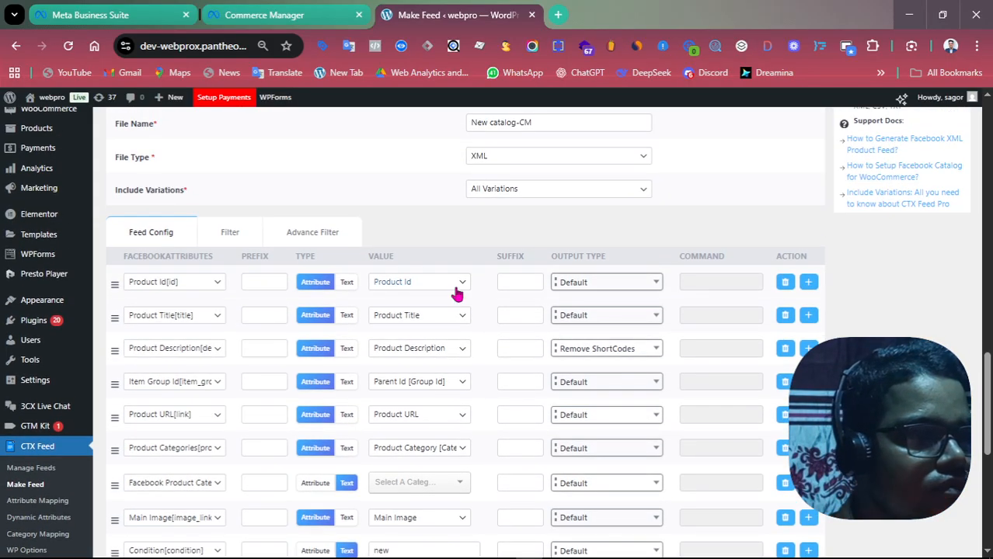
scroll(455, 296, "down", 2)
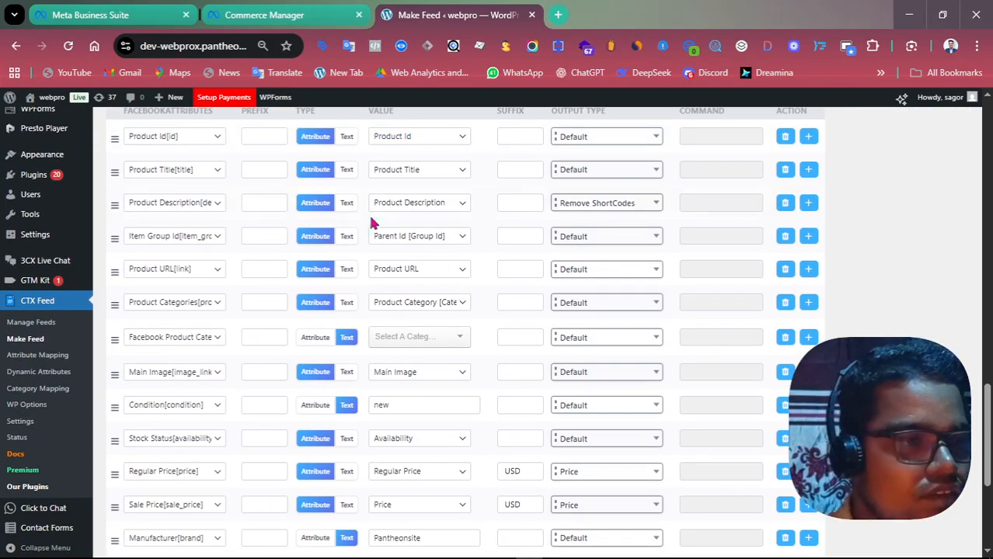
scroll(293, 238, "down", 2)
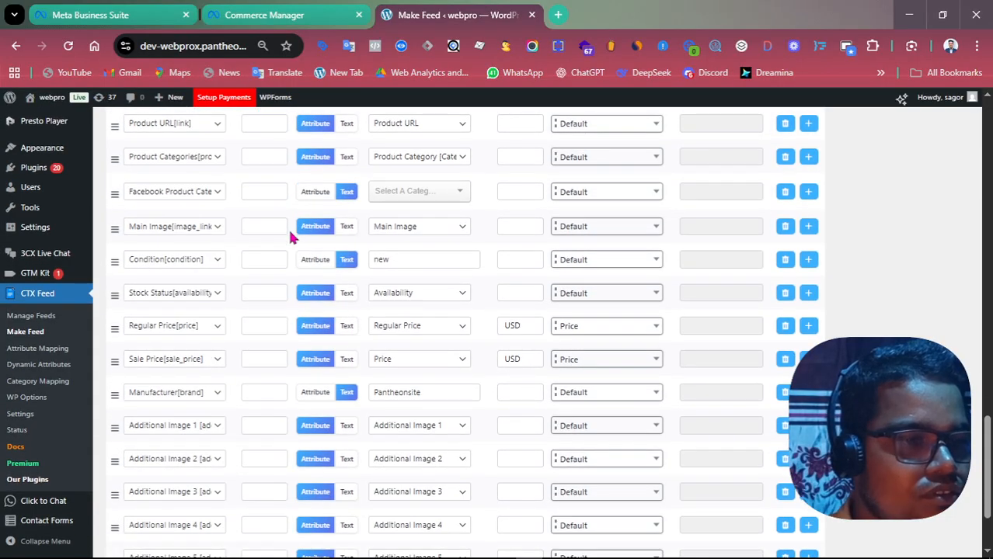
scroll(290, 234, "up", 2)
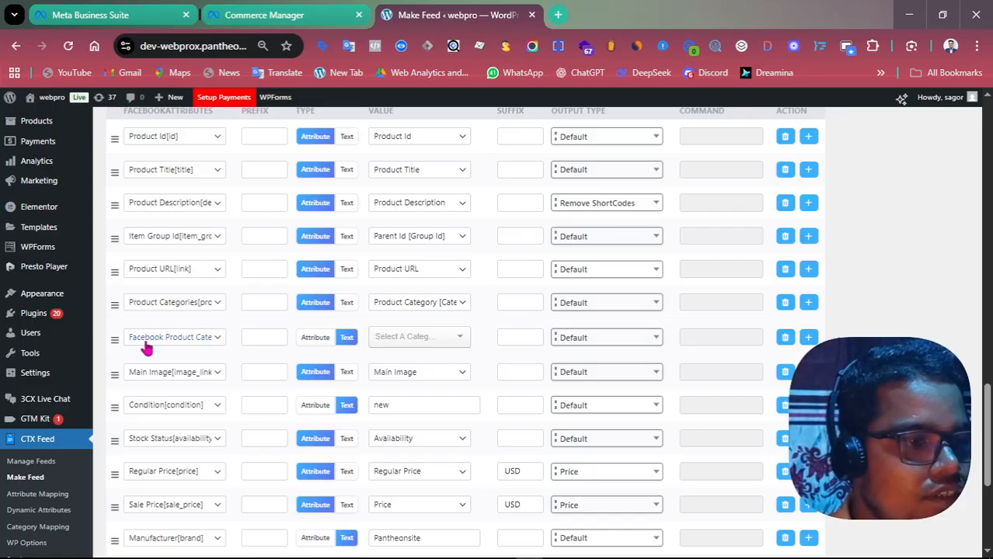
left_click(210, 340)
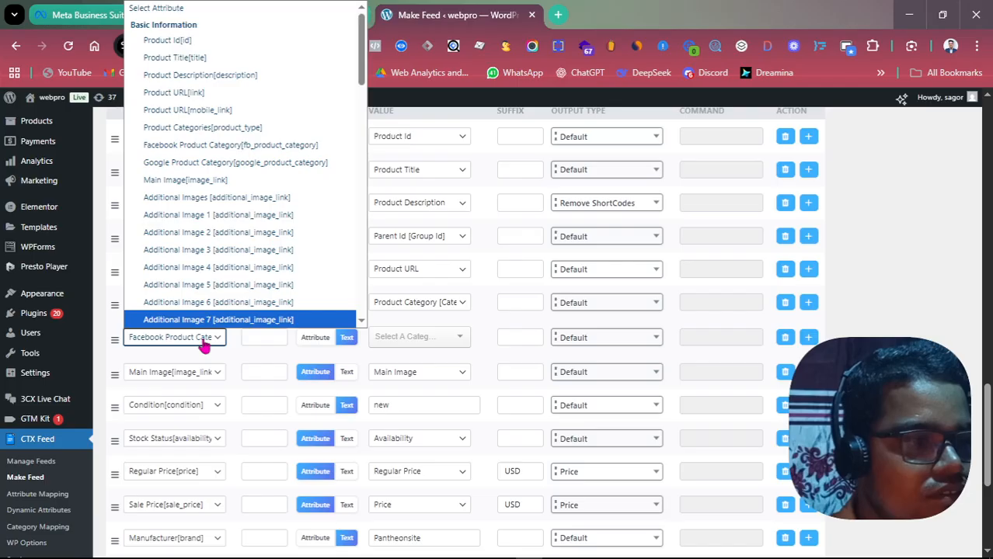
left_click(204, 345)
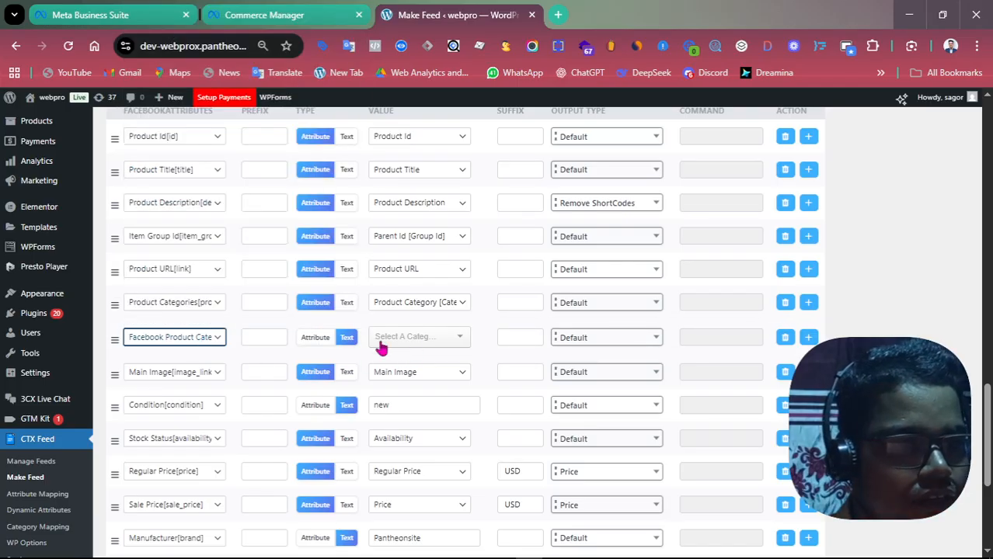
left_click(419, 342)
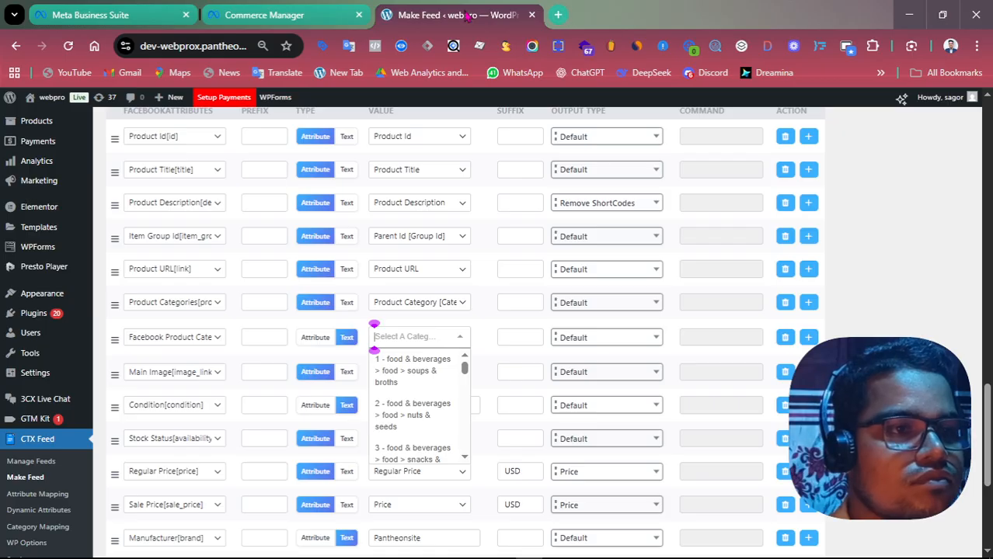
Step: Open the store's public site in a separate browser tab and look through the products on its homepage
mouse_move(35, 98)
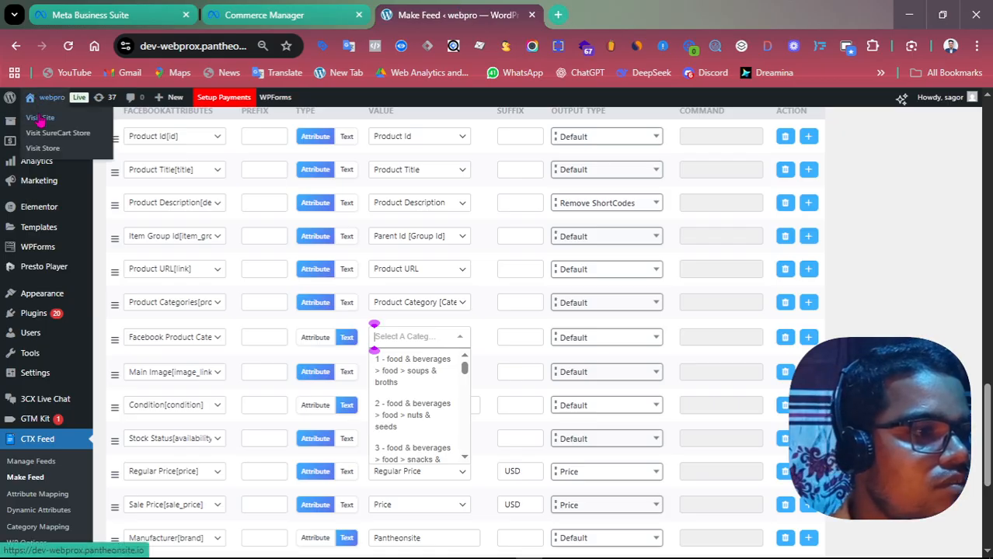
right_click(41, 118)
left_click(83, 134)
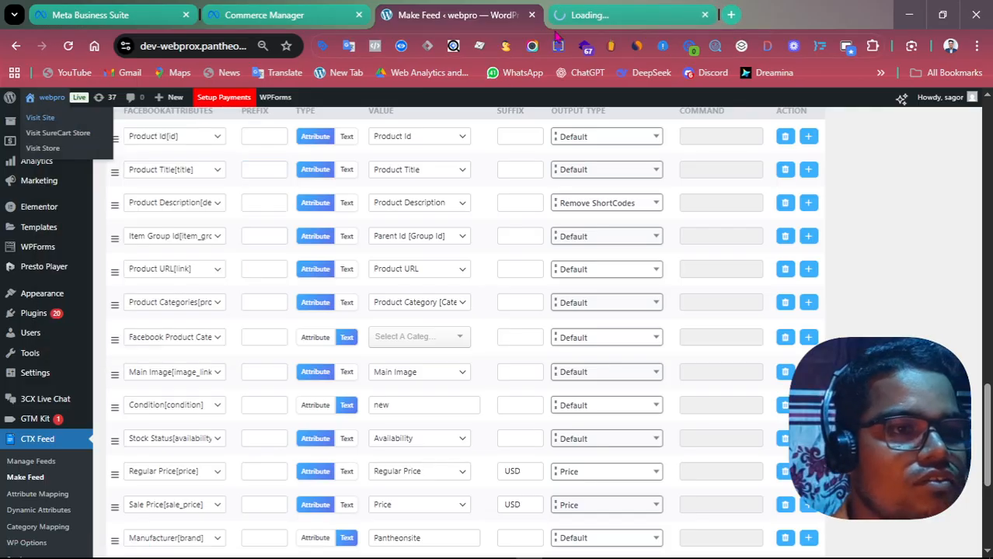
left_click(613, 8)
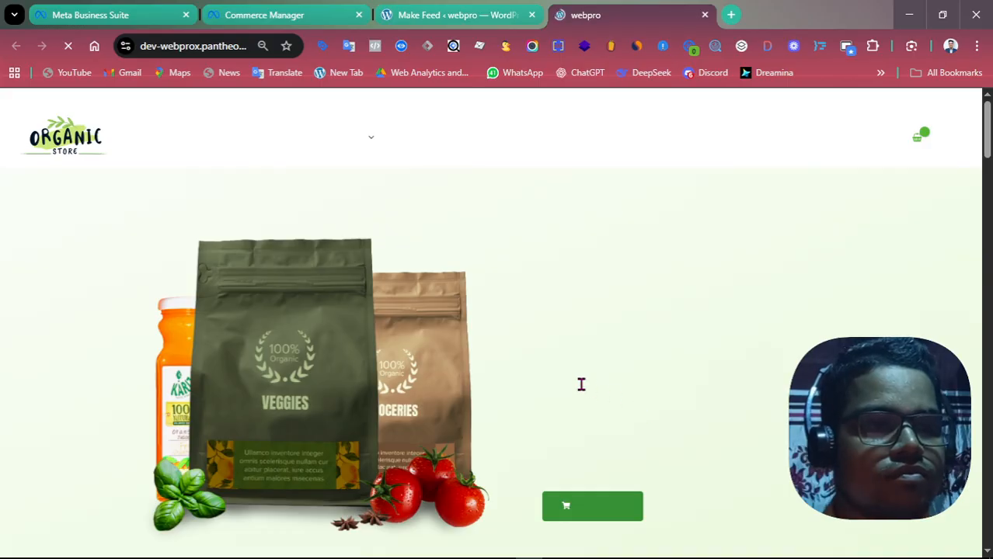
scroll(581, 384, "down", 3)
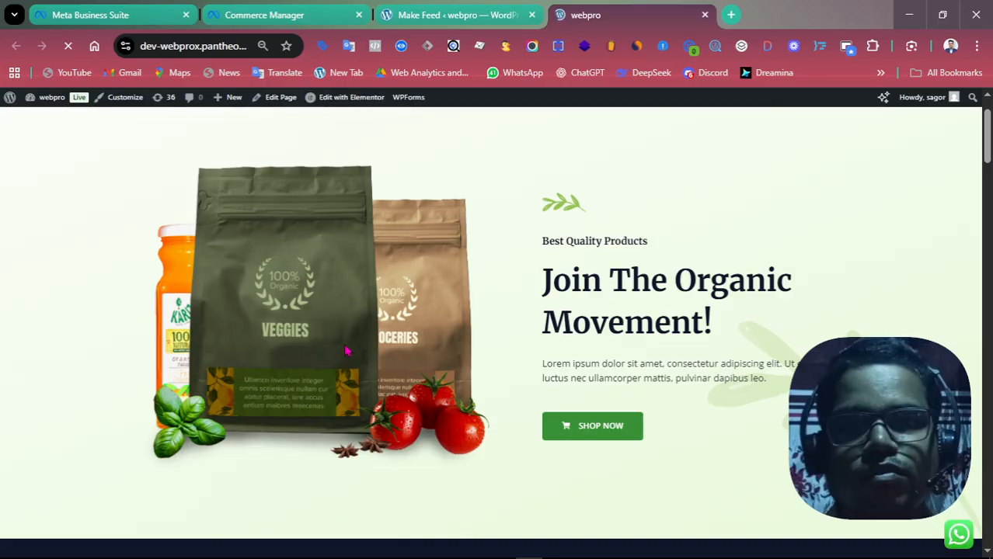
scroll(343, 348, "down", 6)
scroll(342, 340, "up", 2)
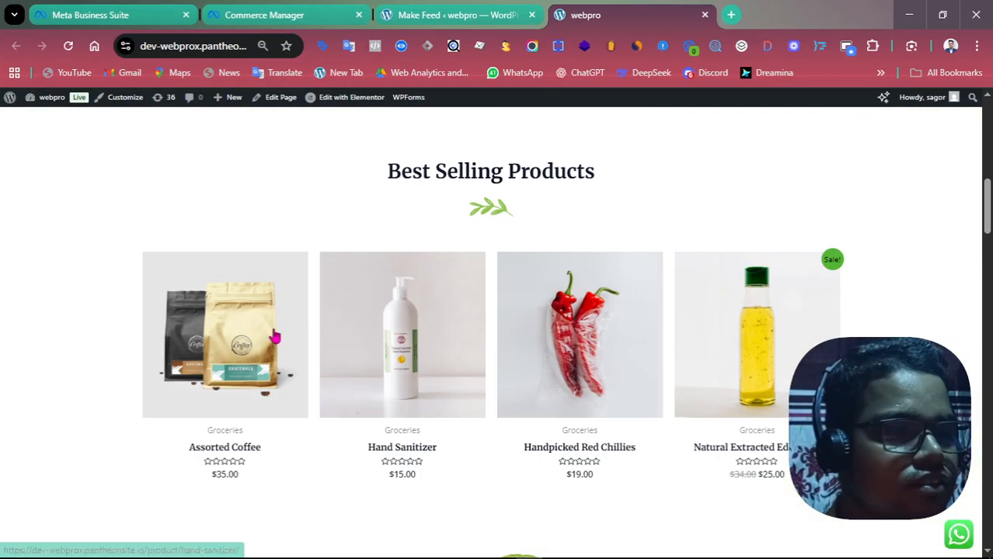
scroll(447, 337, "down", 8)
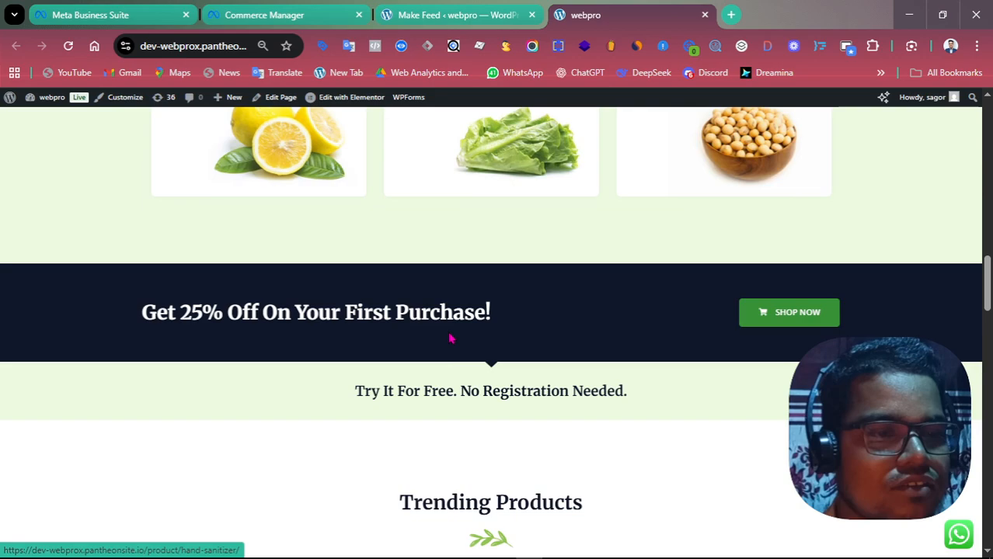
scroll(447, 337, "down", 10)
left_click(300, 8)
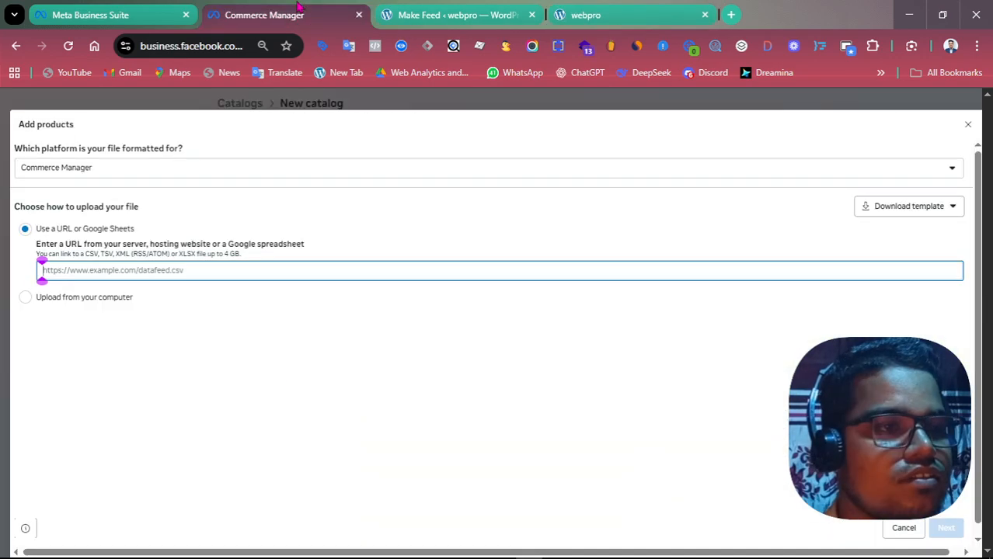
left_click(212, 240)
left_click(124, 12)
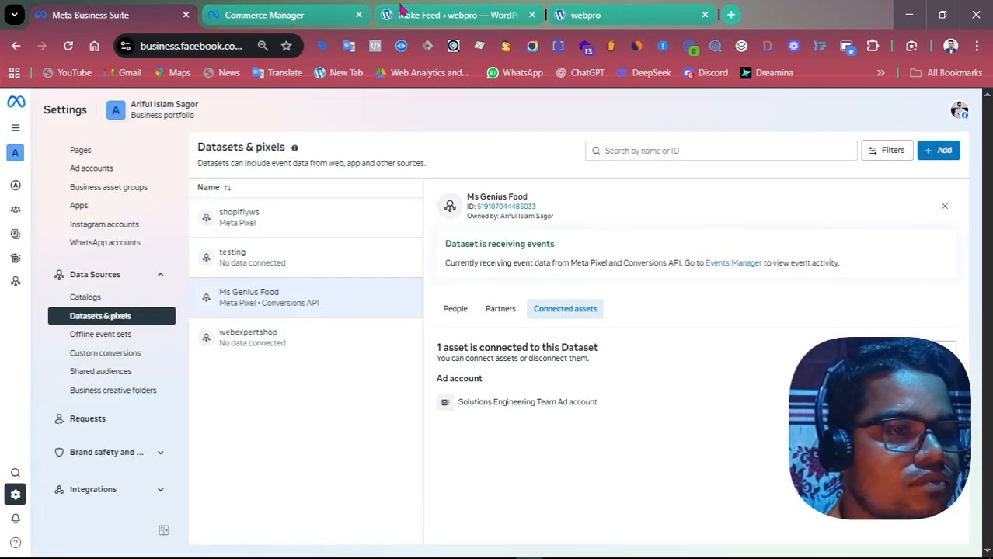
Step: Back in the CTX Feed form, set the Facebook Product Category value to "3 - food & beverages > food > snacks & chips"
left_click(474, 13)
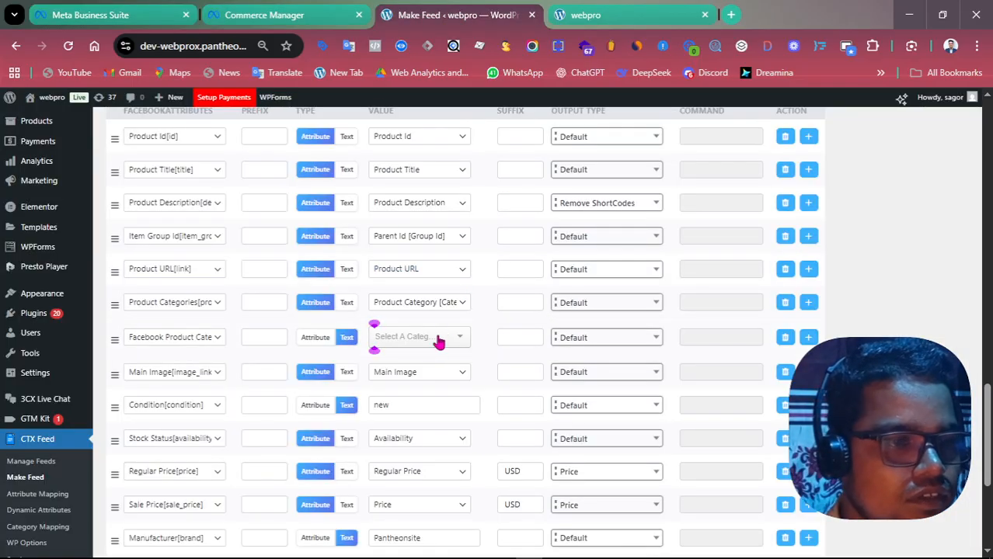
left_click(463, 339)
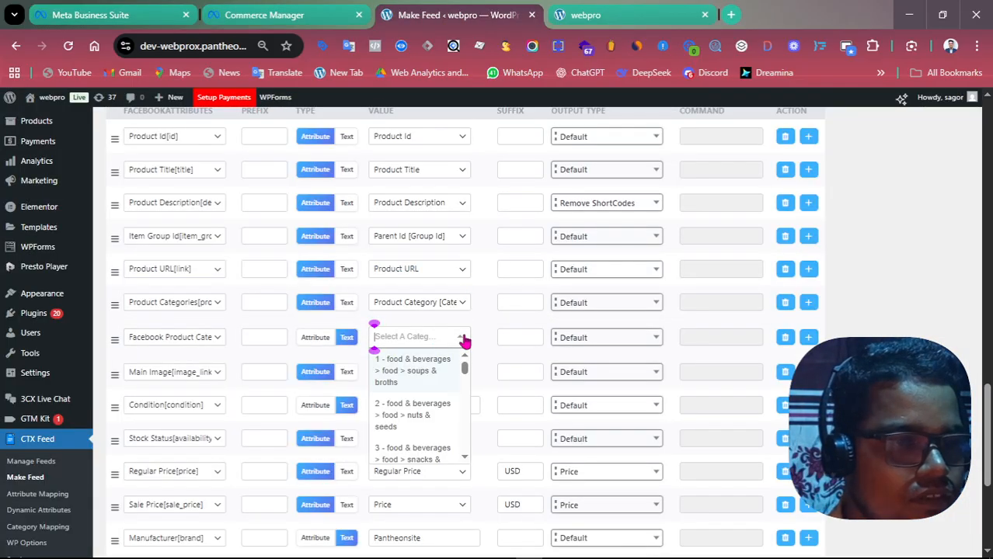
left_click(412, 373)
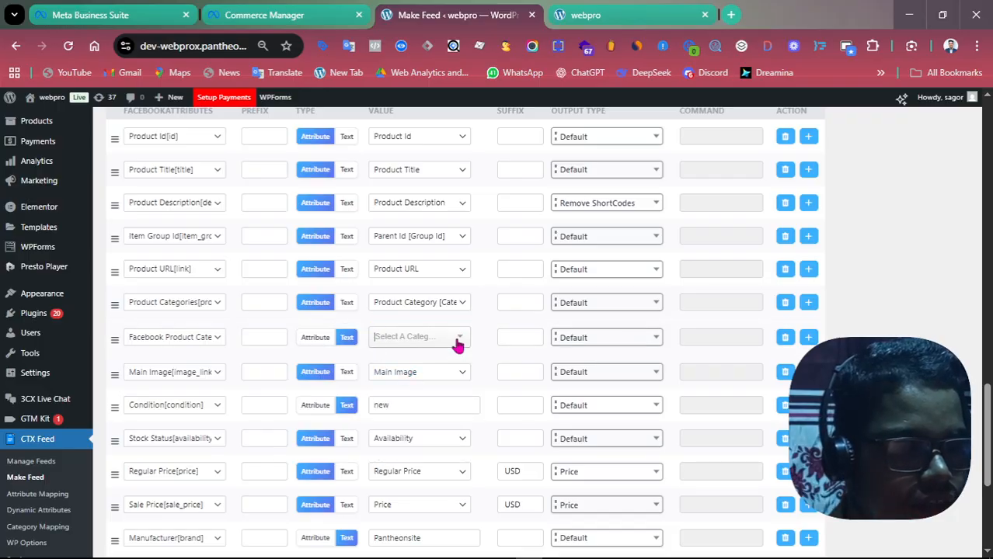
left_click(447, 348)
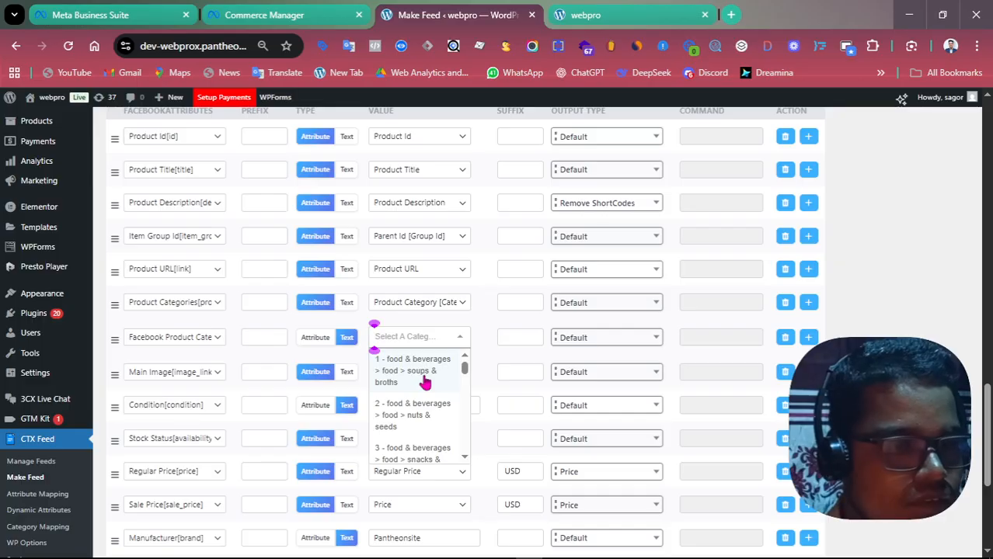
scroll(432, 394, "down", 2)
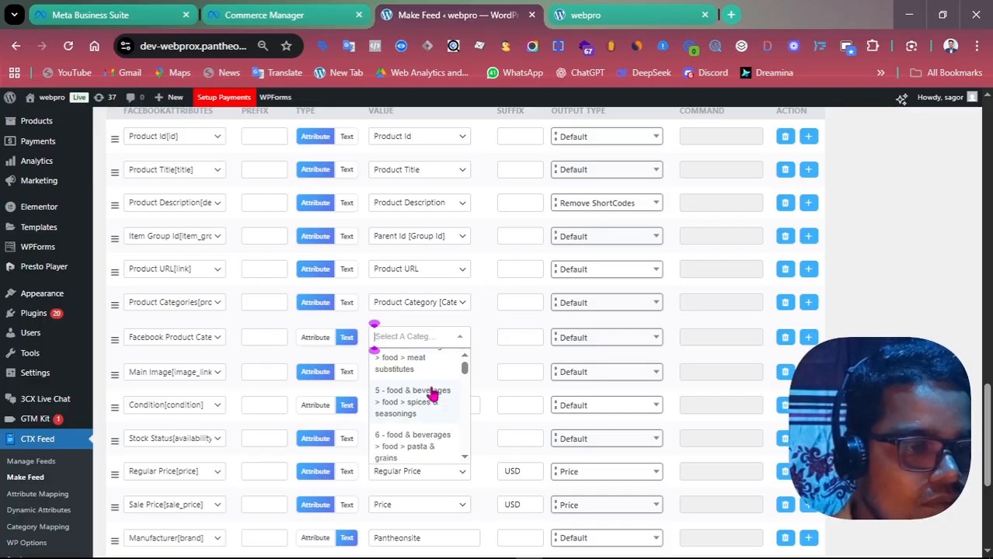
scroll(428, 395, "up", 2)
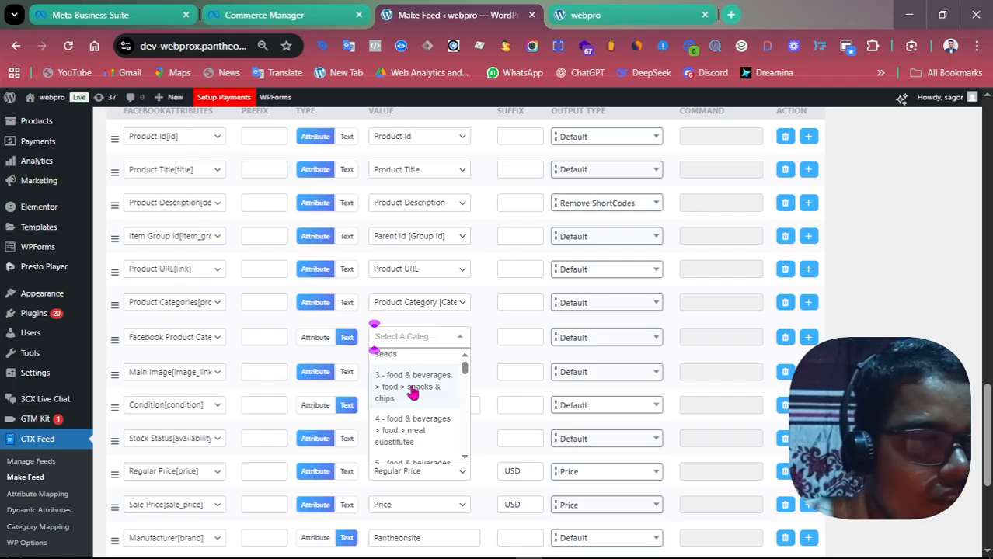
left_click(413, 392)
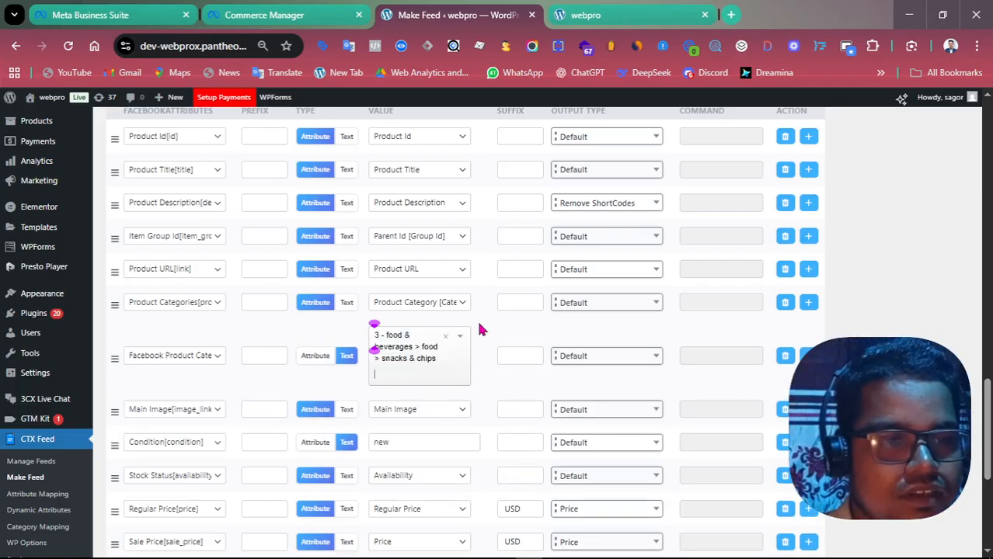
Step: Update and generate the "New catalog-CM" product feed, and bring up its generated feed URL
scroll(384, 354, "down", 5)
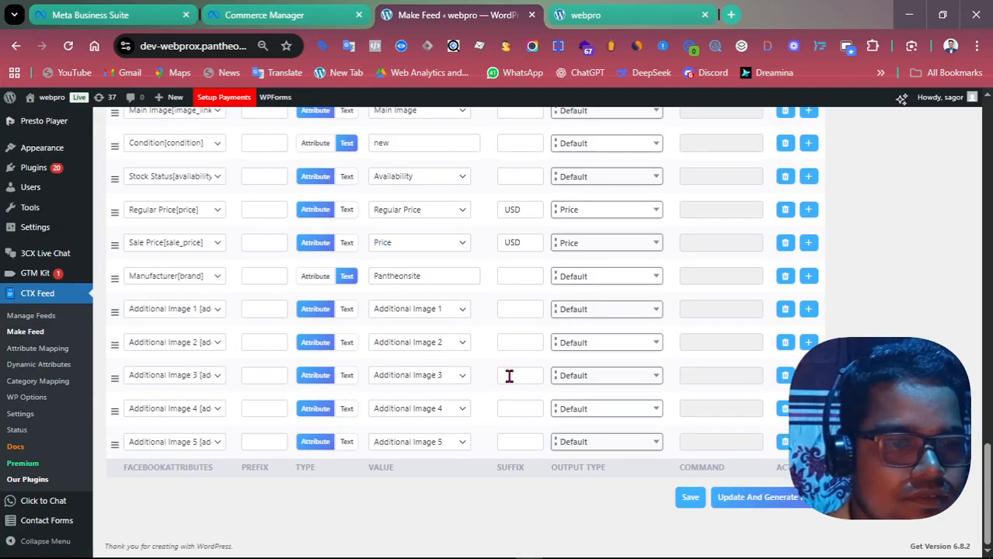
left_click(753, 499)
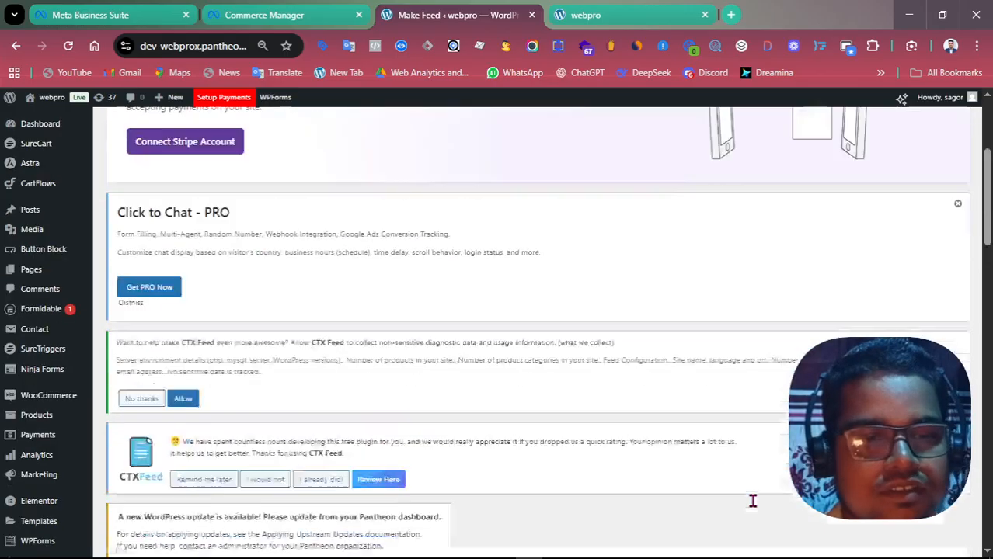
scroll(401, 418, "down", 5)
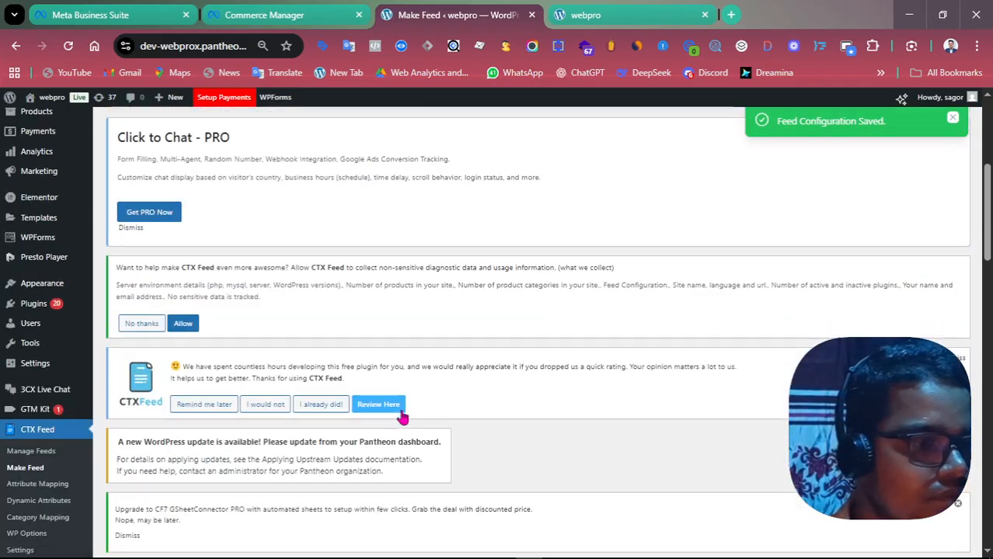
scroll(402, 418, "down", 4)
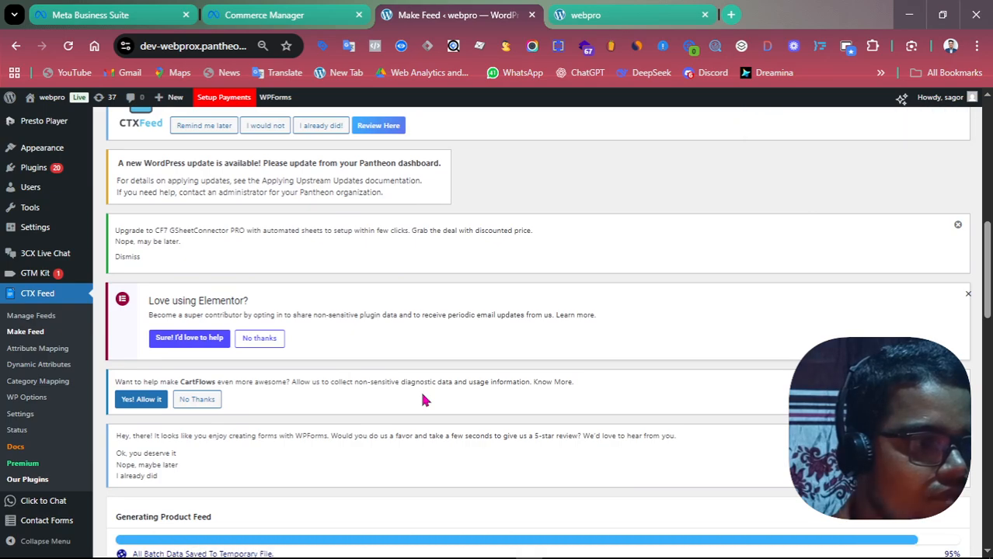
scroll(423, 401, "down", 4)
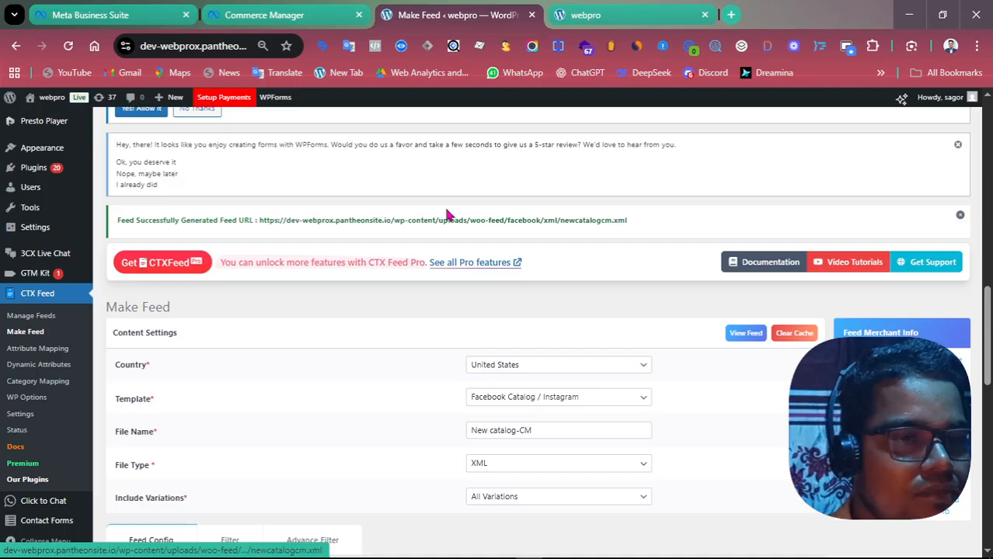
Step: Open the generated feed URL and examine the product entries in the XML file
left_click(555, 225)
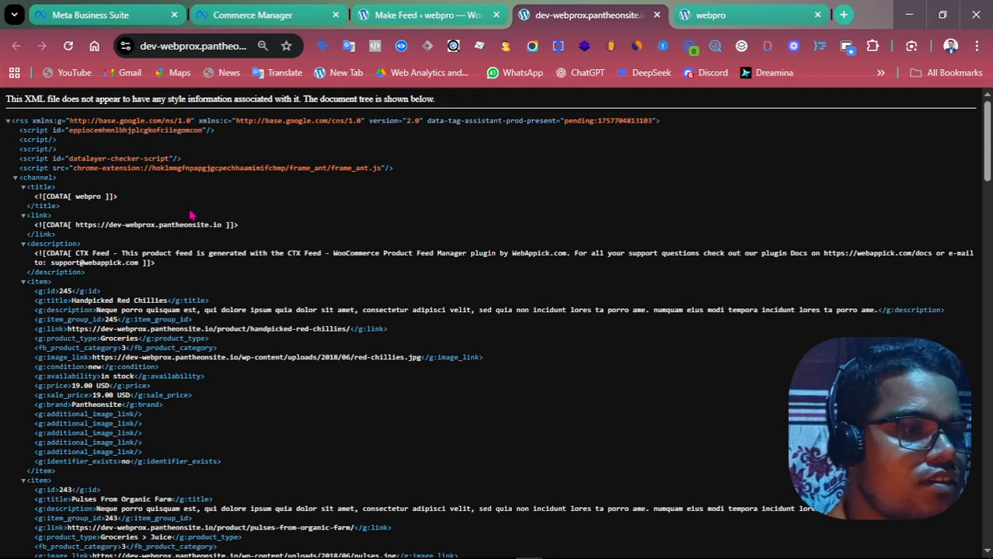
scroll(288, 250, "down", 10)
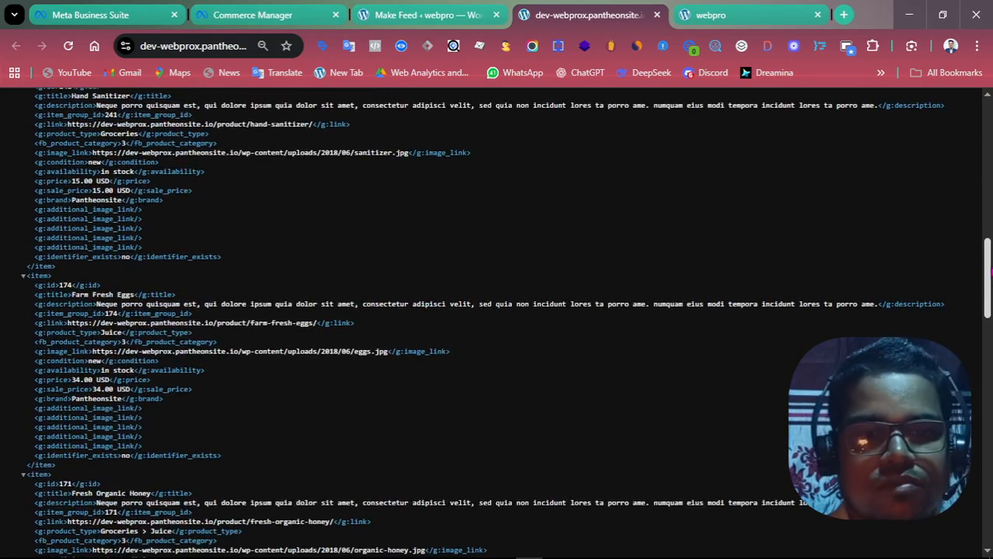
left_click_drag(989, 287, 989, 162)
Step: Switch to the store site and open the Fresh Orange Juice product page to check its title and price
left_click(722, 21)
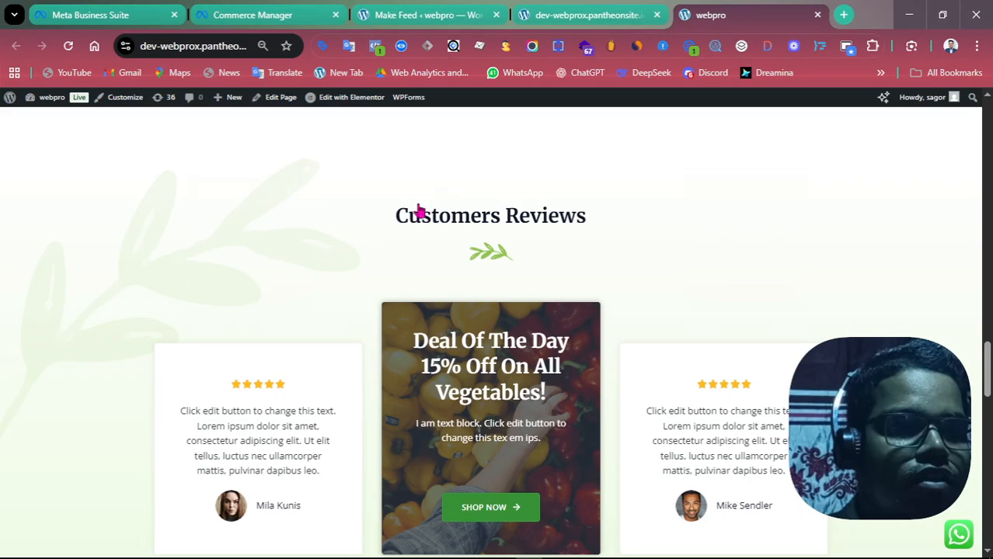
scroll(403, 307, "down", 3)
scroll(557, 342, "up", 10)
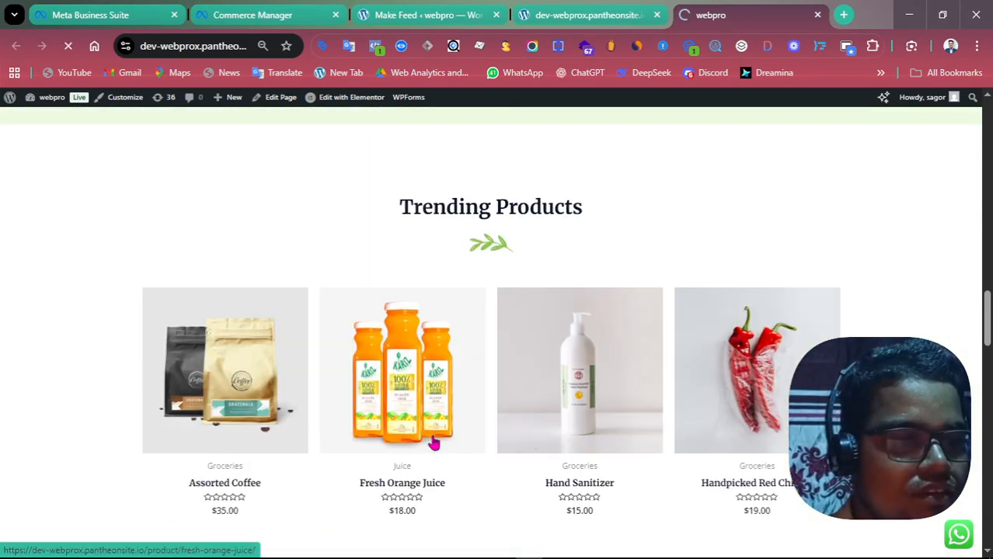
left_click(434, 441)
scroll(452, 368, "down", 3)
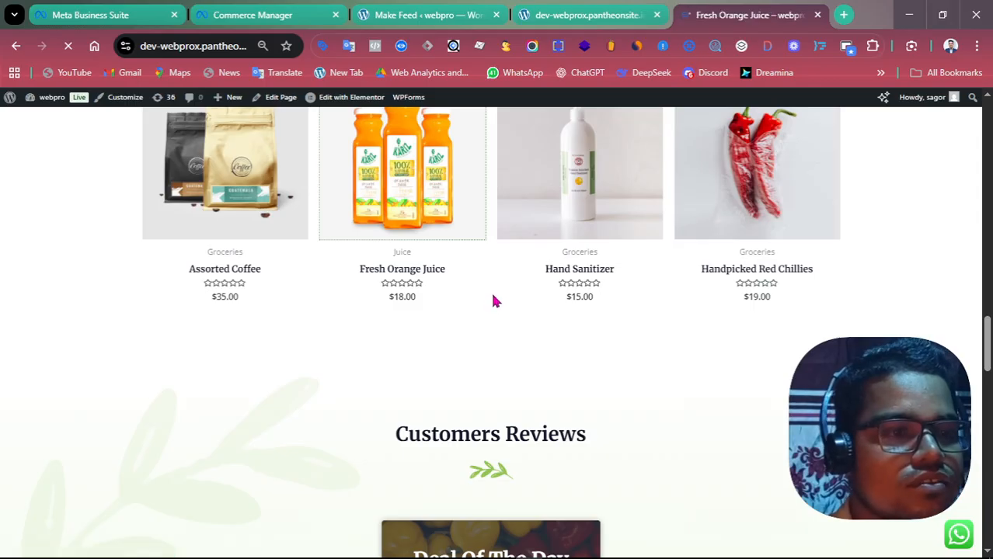
scroll(519, 250, "down", 1)
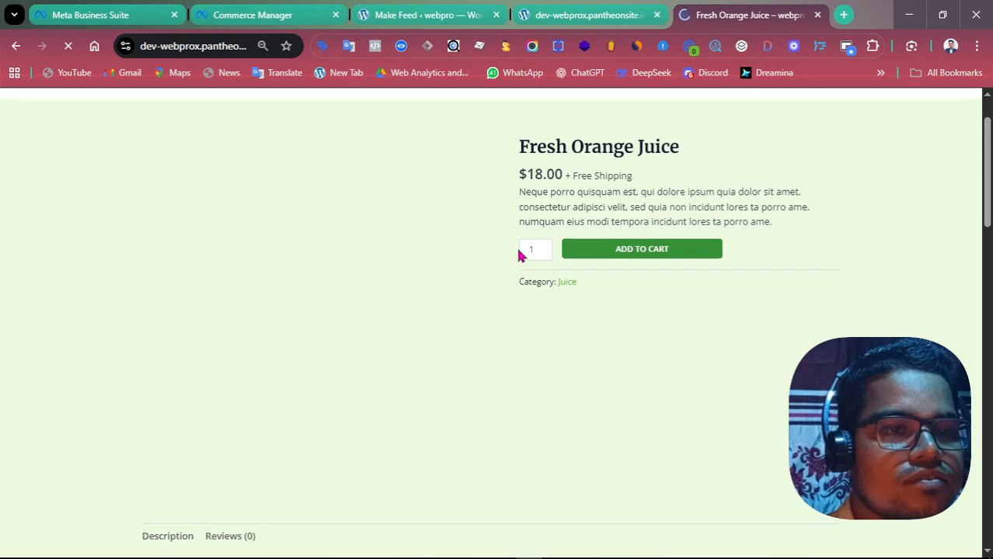
left_click_drag(519, 216, 644, 215)
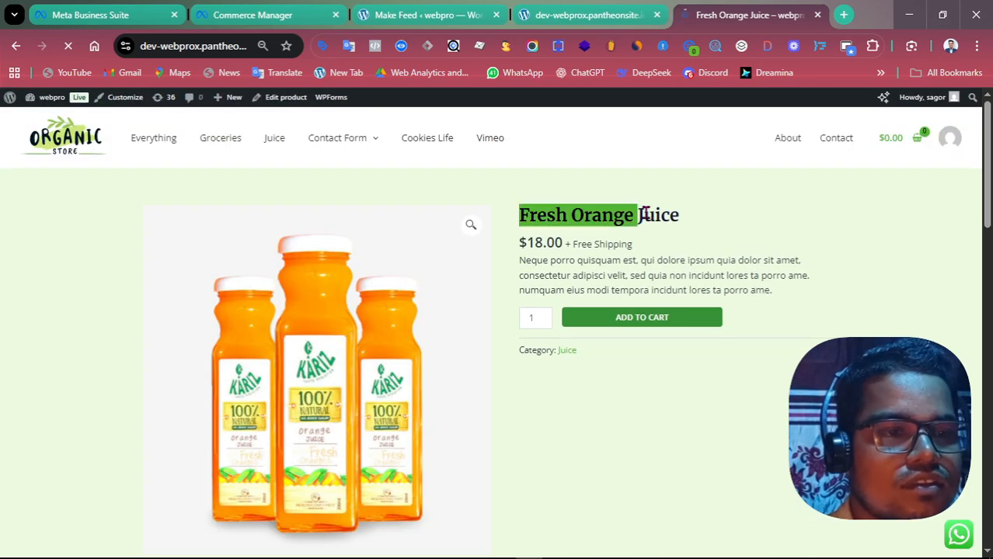
left_click_drag(527, 244, 546, 244)
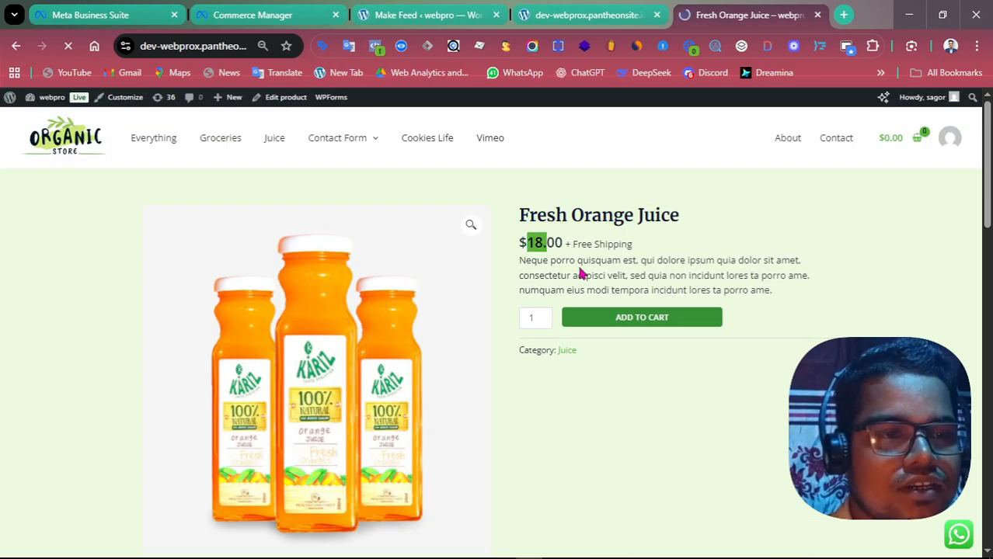
Step: Check the Meta pixel events detected on the Fresh Orange Juice page with Meta Pixel Helper, and review the product details
scroll(645, 239, "down", 1)
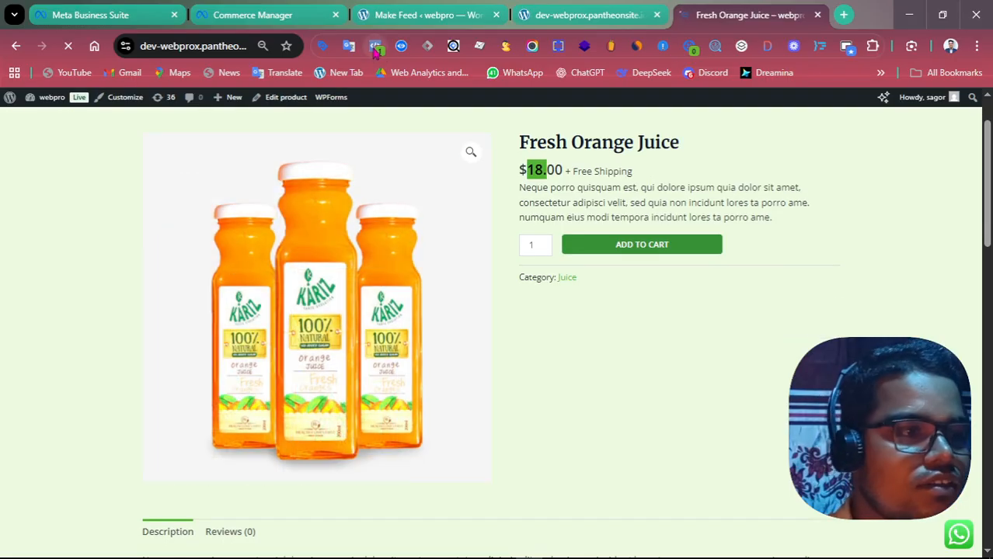
left_click(376, 48)
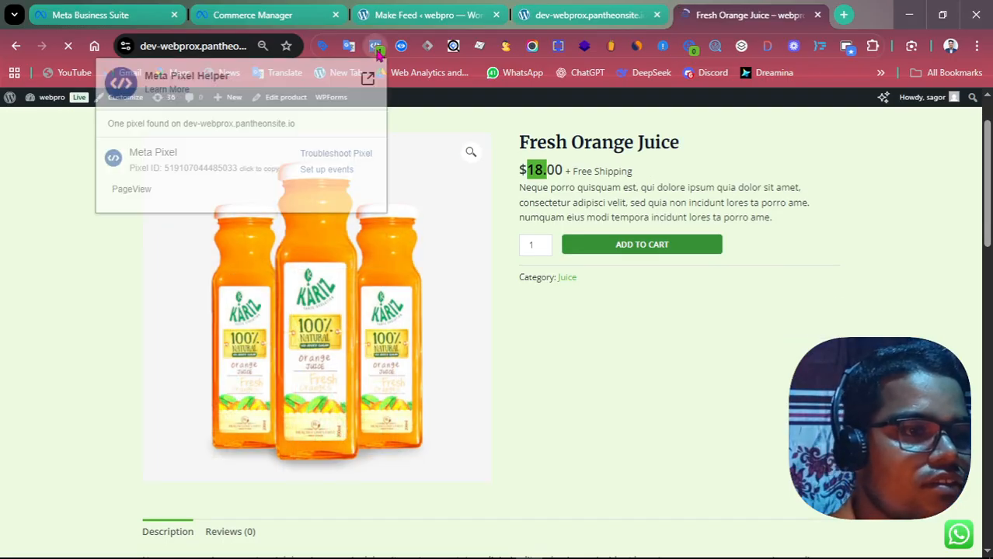
left_click(82, 205)
scroll(557, 206, "down", 2)
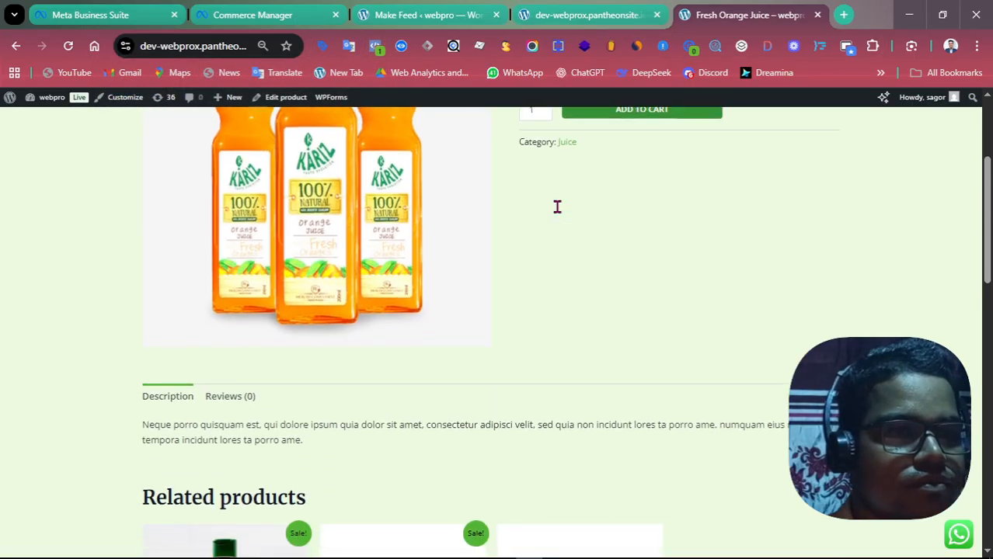
scroll(557, 206, "up", 3)
Step: Return to the generated XML feed and examine the ID, title, availability and price fields across its product entries
left_click(588, 15)
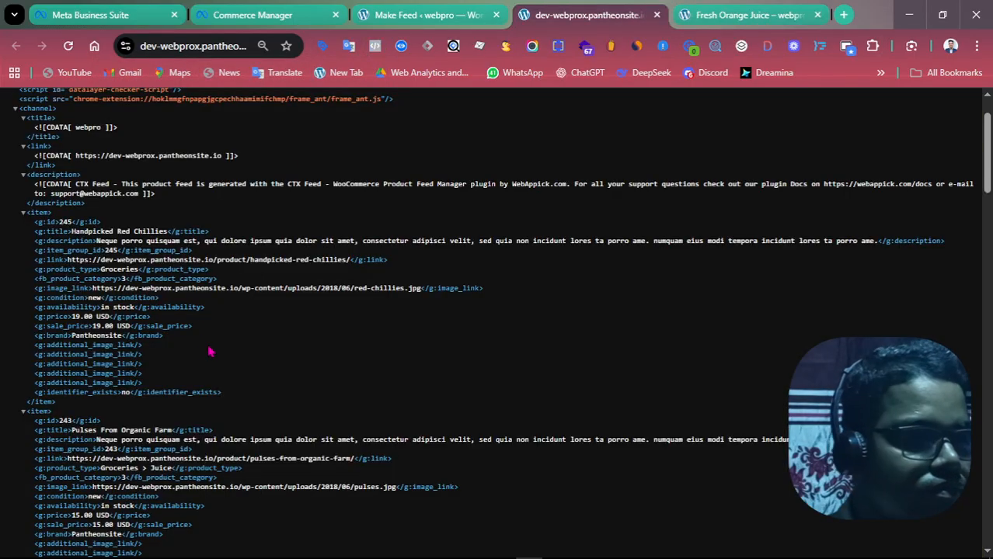
scroll(171, 352, "up", 2)
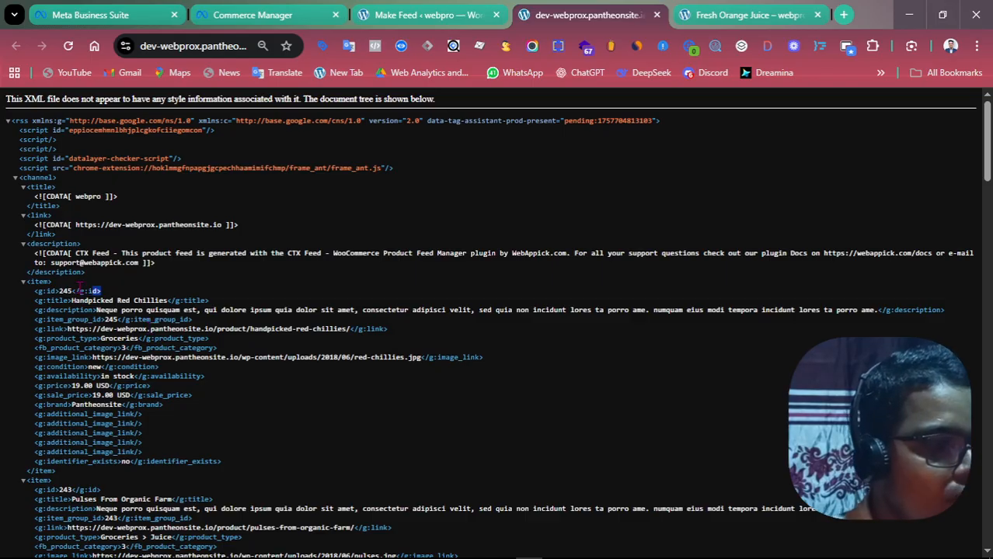
left_click_drag(117, 300, 167, 301)
scroll(183, 348, "down", 1)
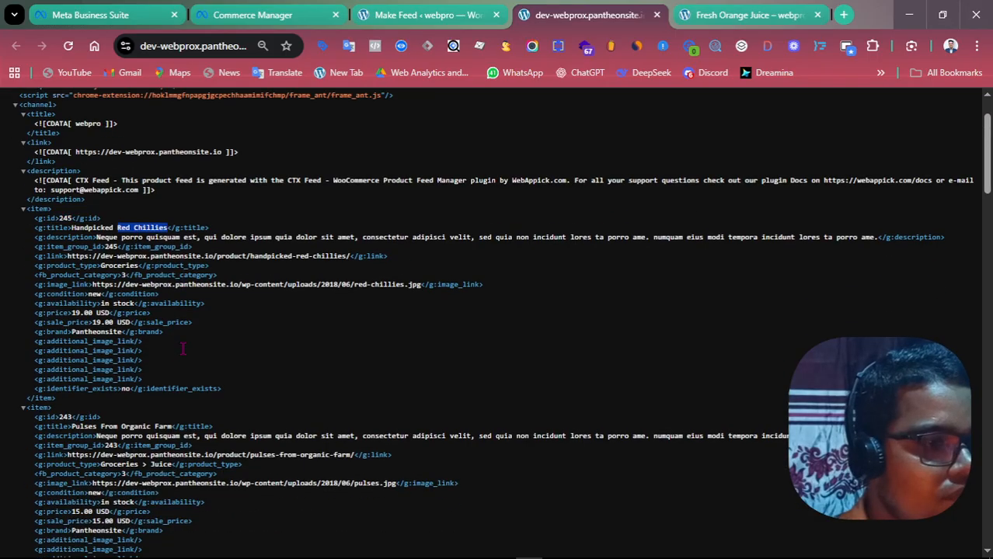
scroll(99, 271, "down", 1)
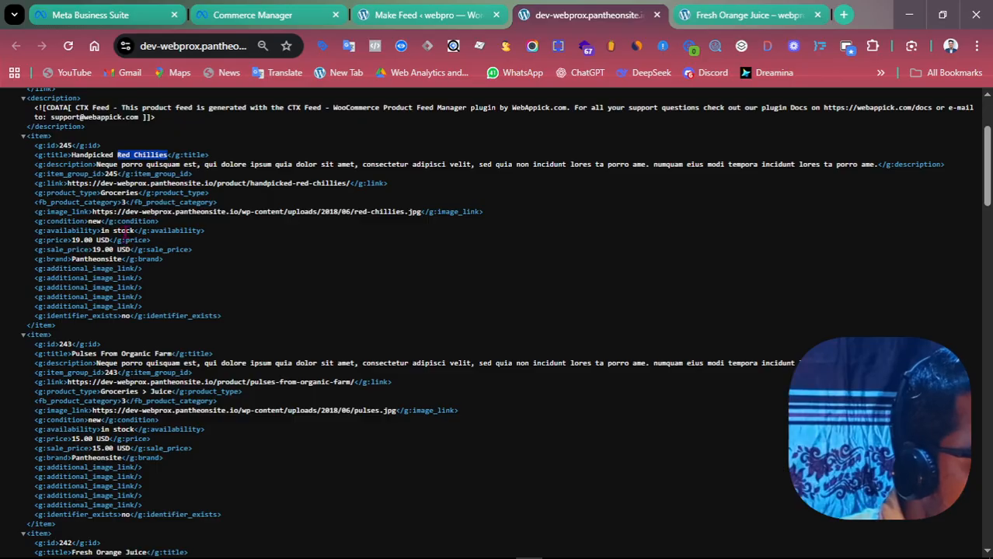
left_click_drag(115, 231, 148, 223)
left_click(203, 254)
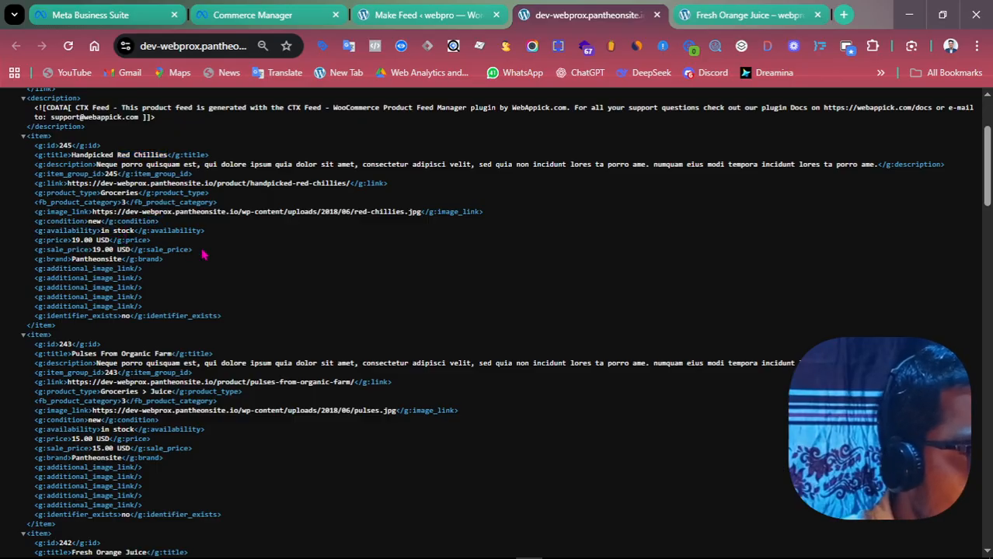
scroll(203, 254, "down", 4)
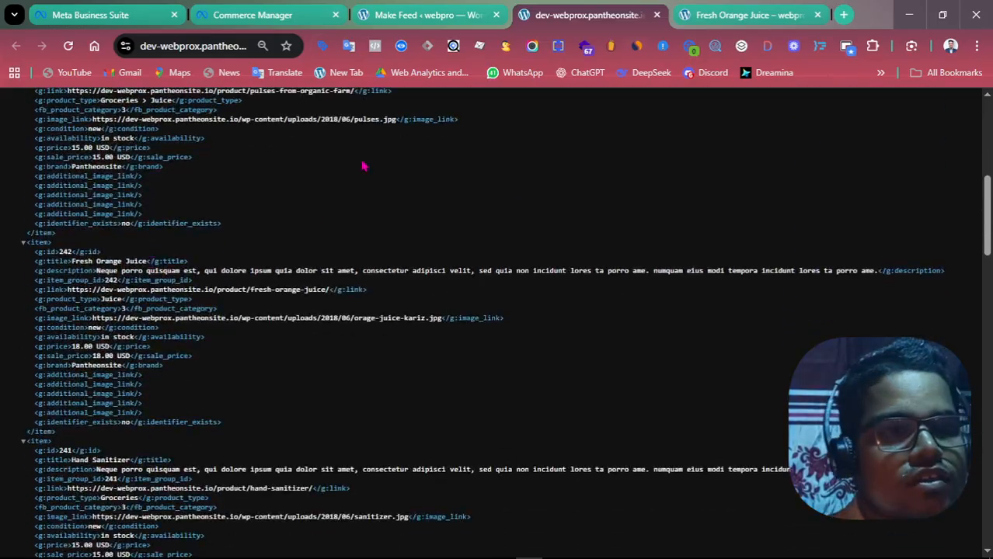
scroll(170, 277, "down", 4)
scroll(172, 282, "down", 5)
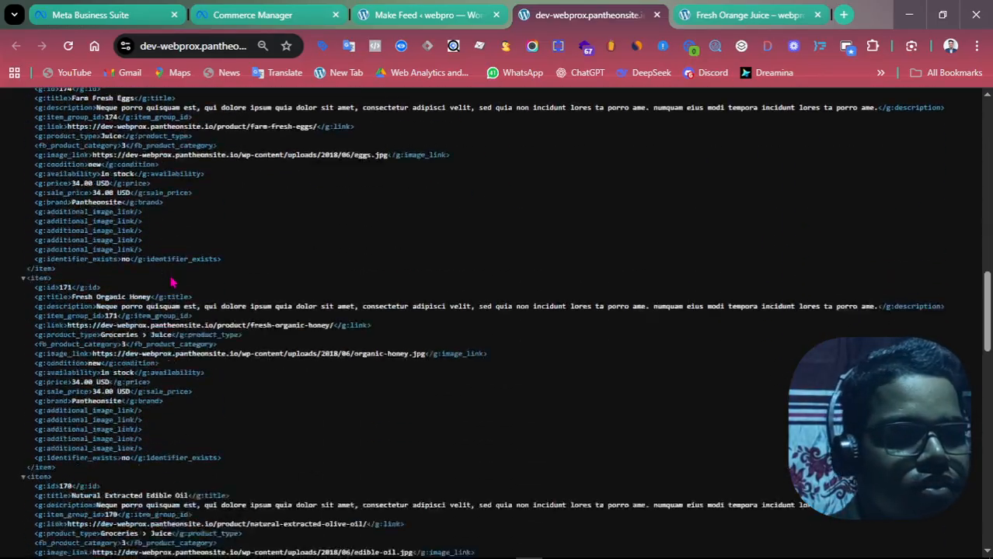
scroll(958, 297, "down", 4)
left_click_drag(987, 448, 986, 140)
Step: Copy the generated feed URL from the CTX Feed page, enter it as the data feed URL in Commerce Manager, and continue to the settings confirmation
left_click(387, 14)
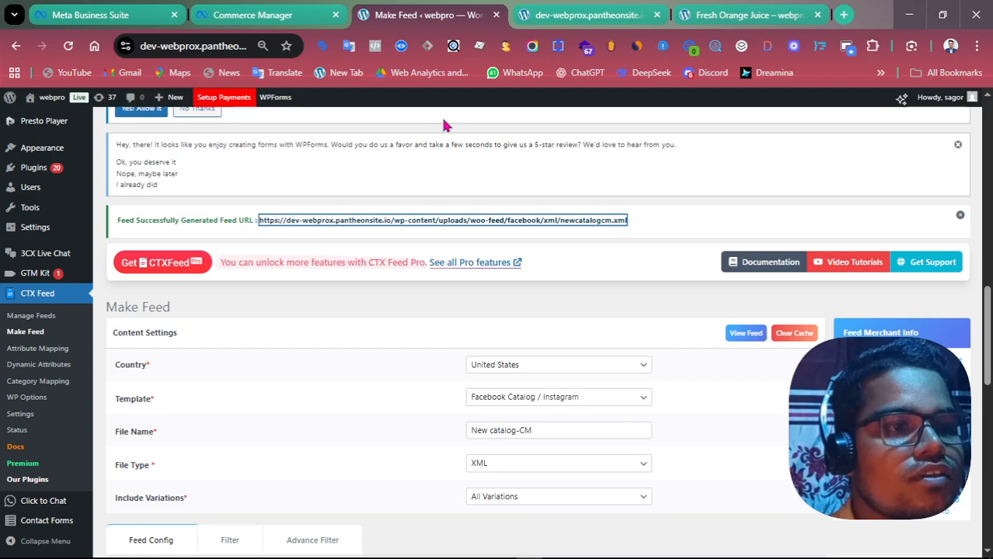
left_click(727, 11)
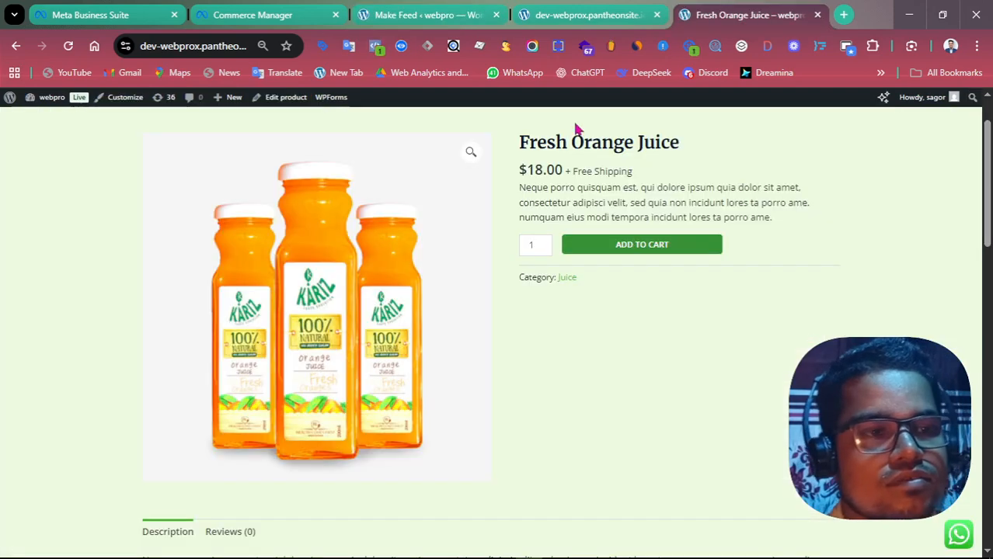
left_click(564, 24)
left_click(400, 15)
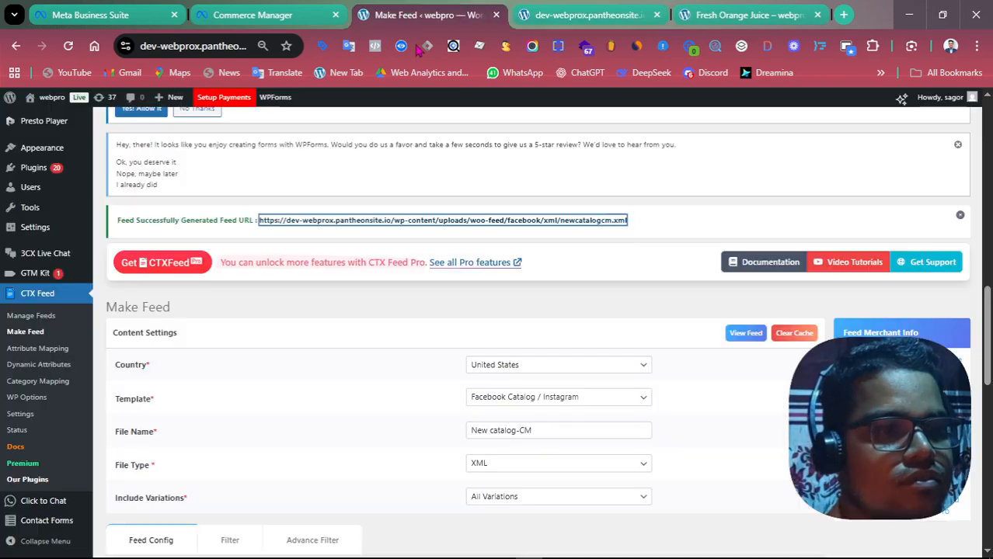
left_click_drag(667, 230, 262, 221)
key("ctrl+c")
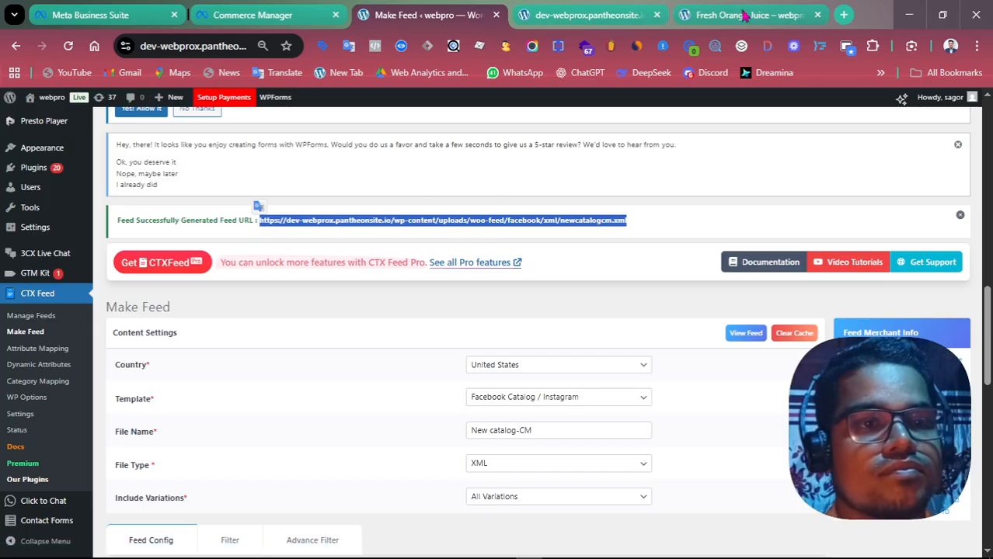
left_click(233, 14)
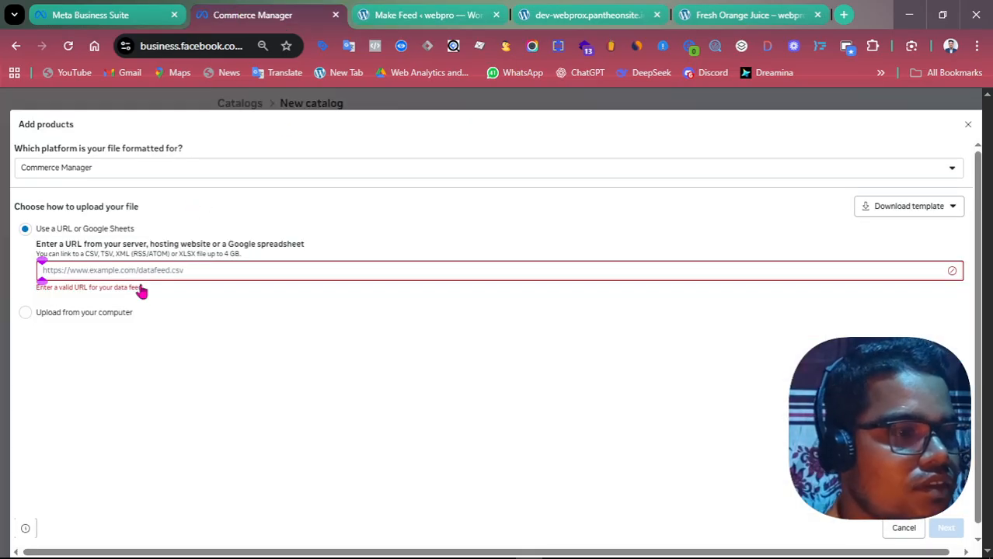
key("ctrl+v")
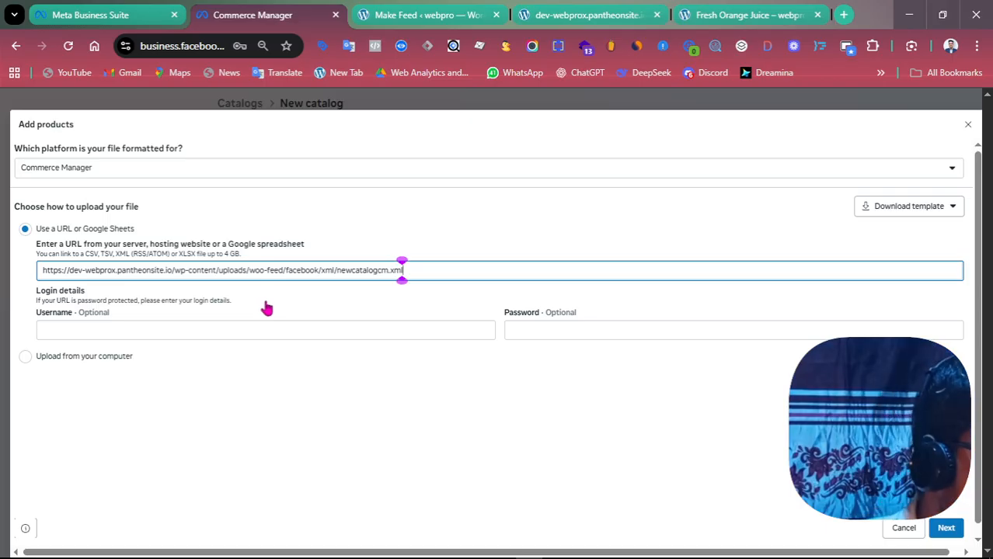
scroll(259, 333, "down", 1)
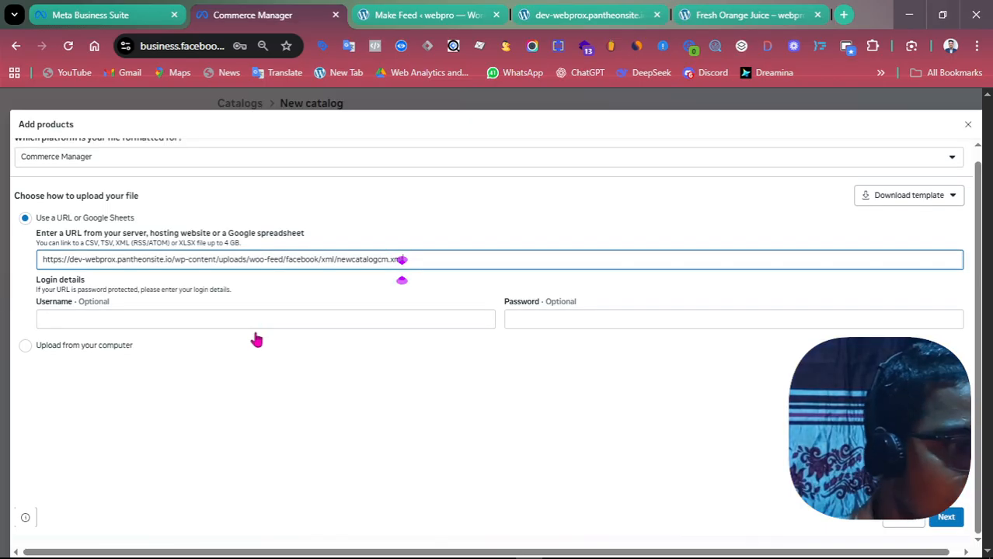
left_click(945, 522)
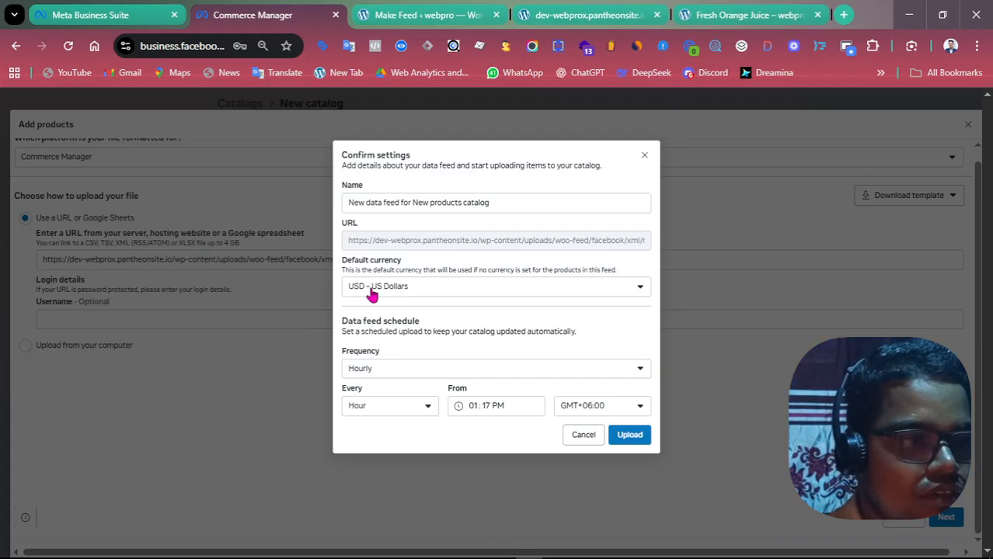
Step: Set the data feed schedule frequency to Daily and upload the feed to the catalog
left_click_drag(352, 261, 398, 262)
left_click(414, 266)
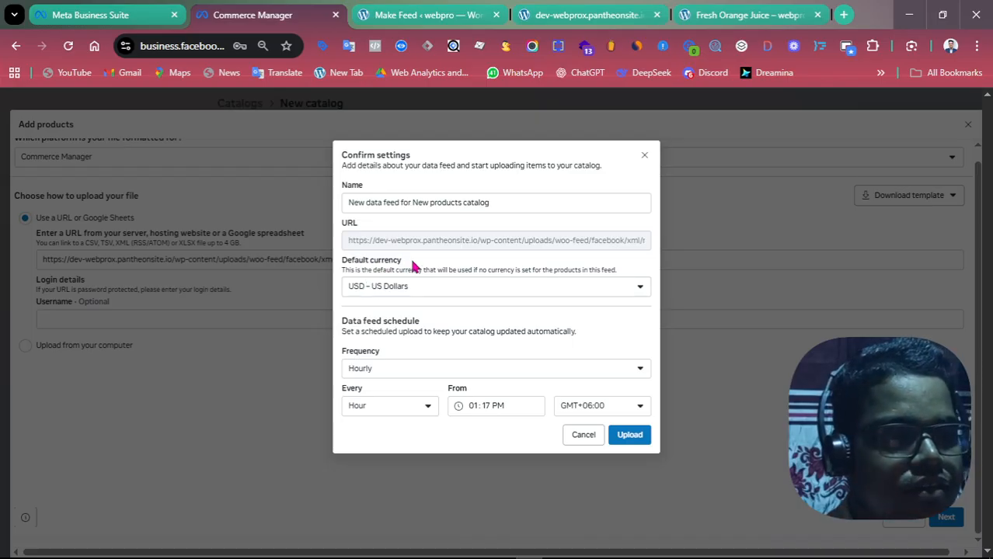
left_click_drag(343, 323, 434, 331)
left_click(434, 332)
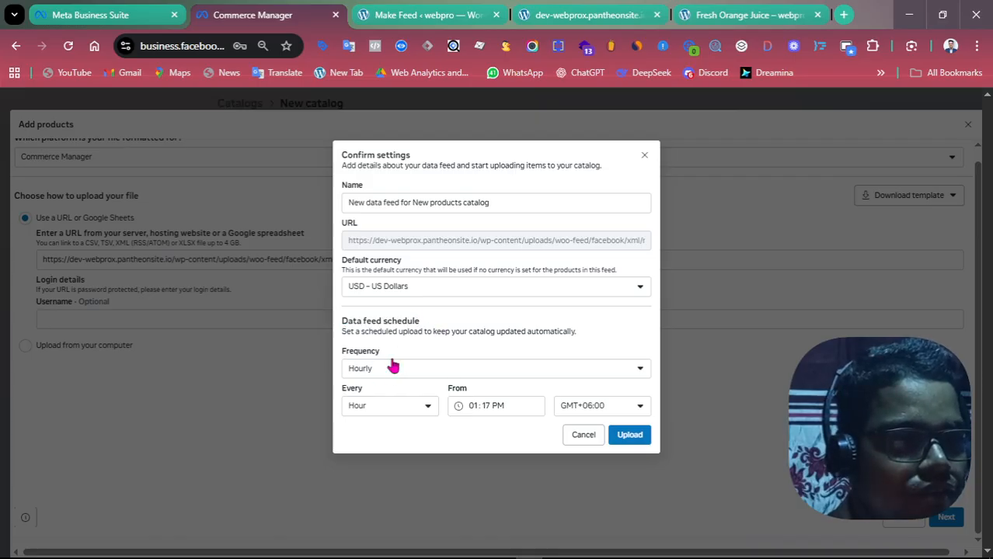
left_click(461, 371)
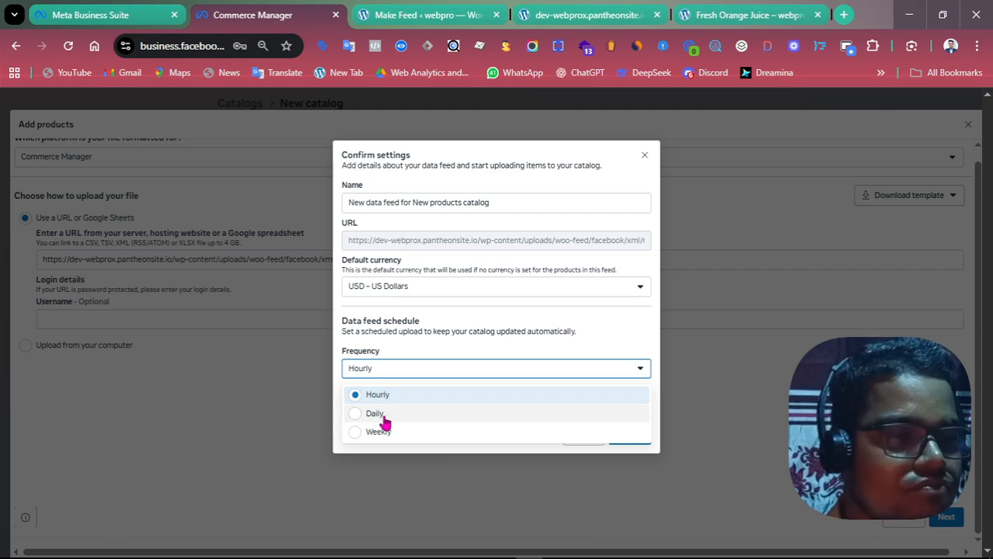
left_click(384, 420)
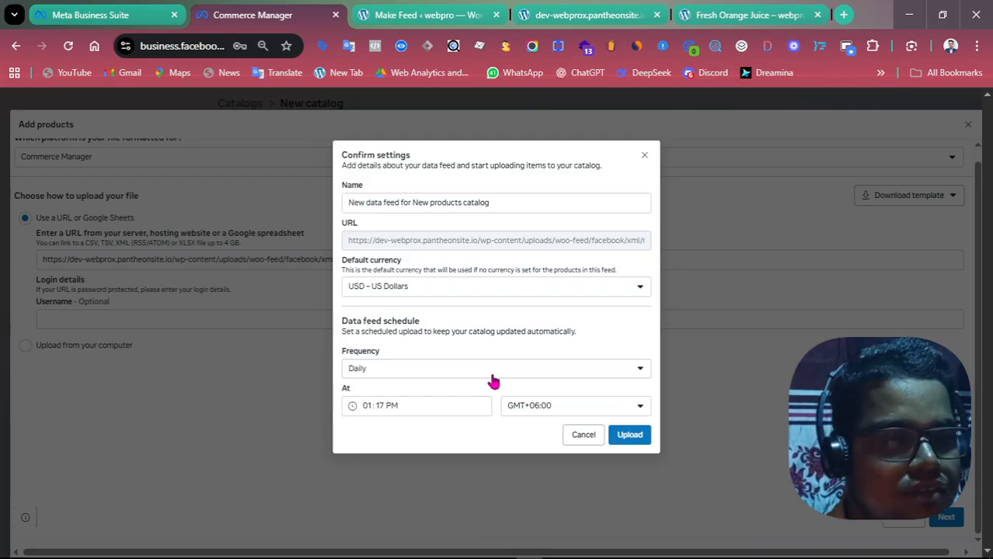
left_click(631, 440)
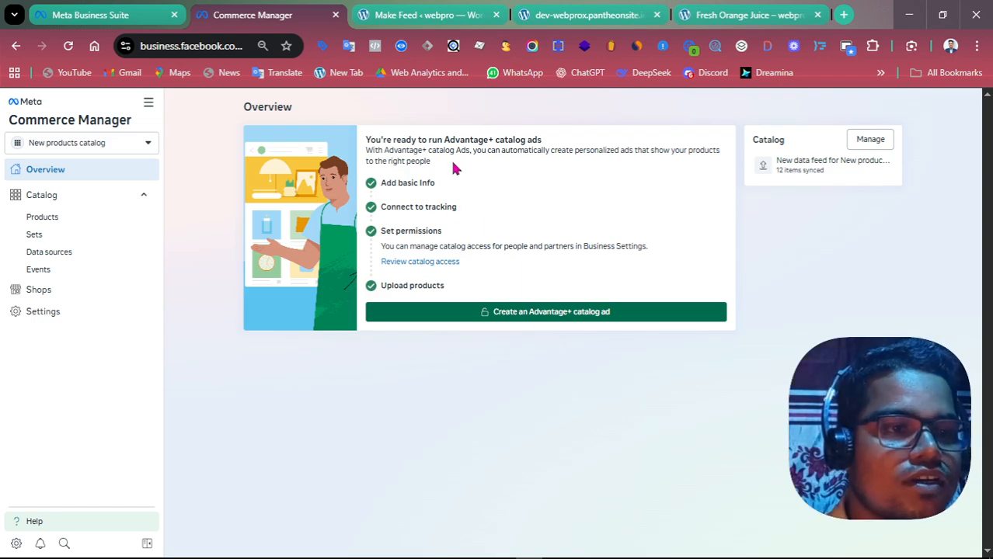
left_click(513, 320)
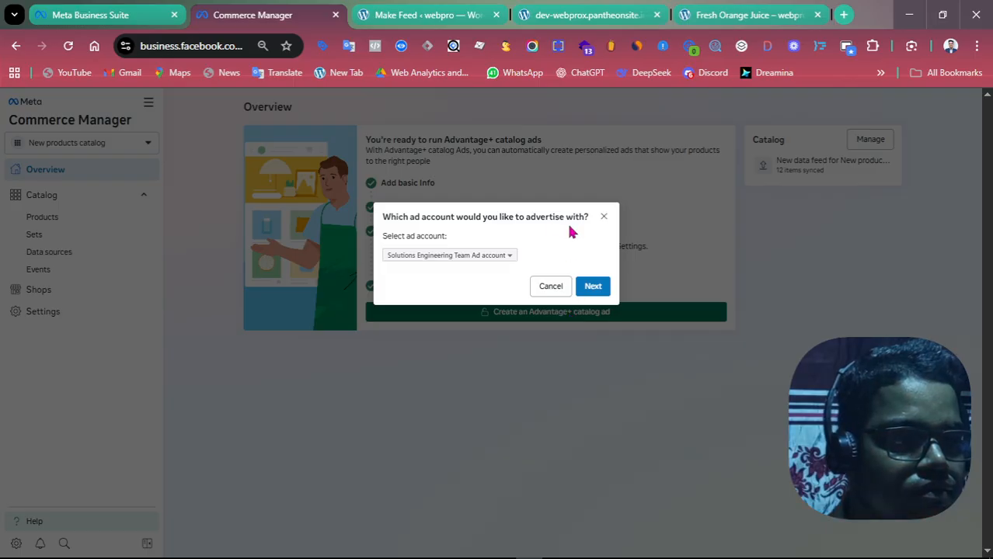
left_click(593, 286)
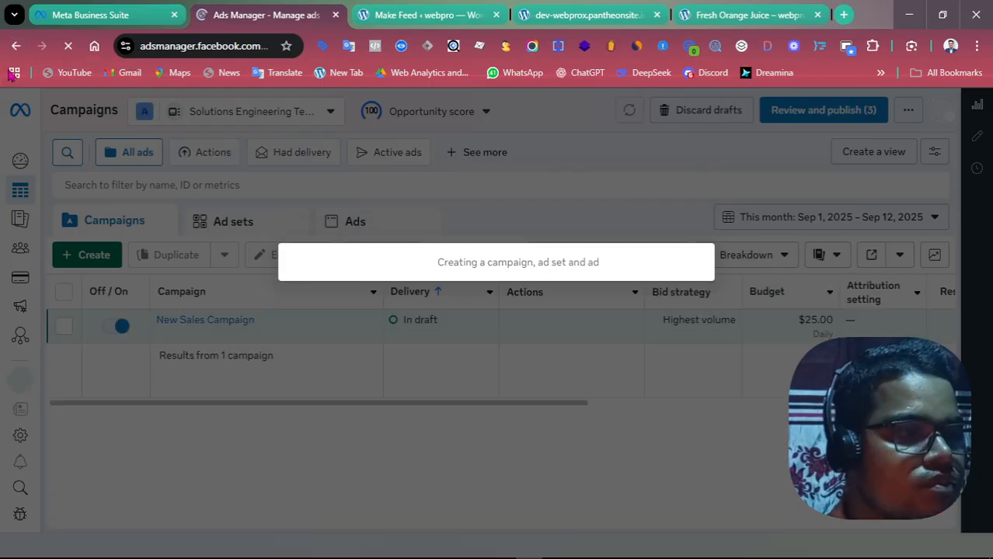
left_click(15, 47)
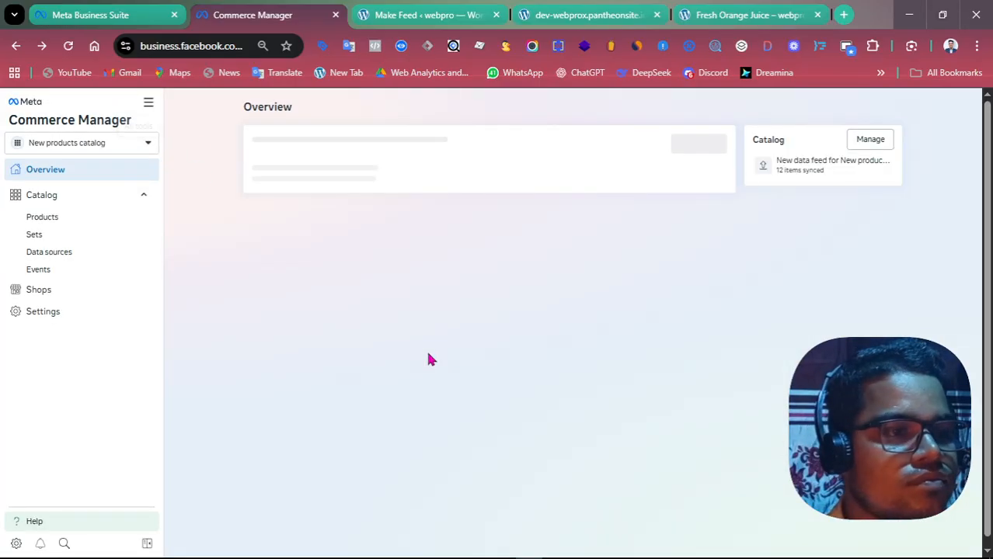
Step: Open the new data feed from the catalog overview and check its upload session summary
left_click(807, 173)
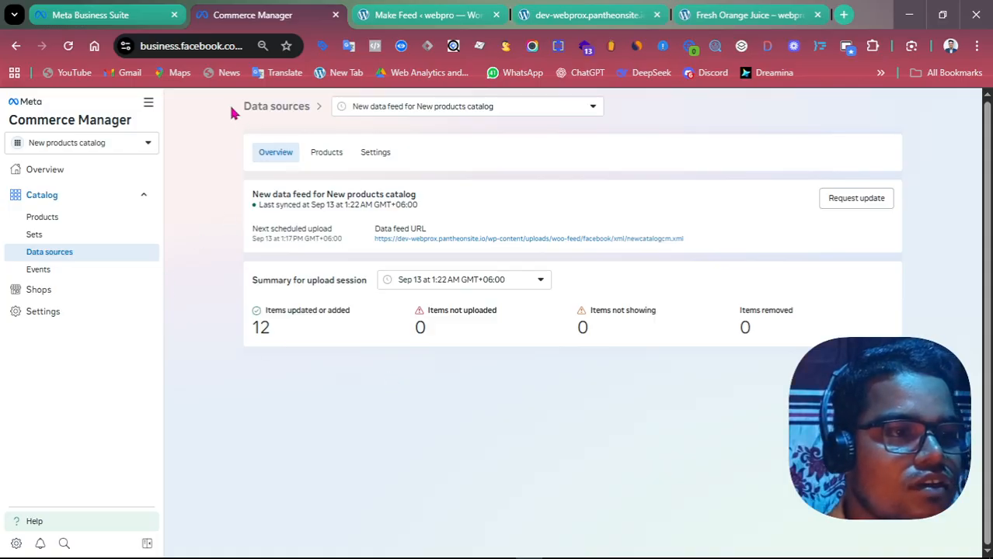
triple_click(306, 106)
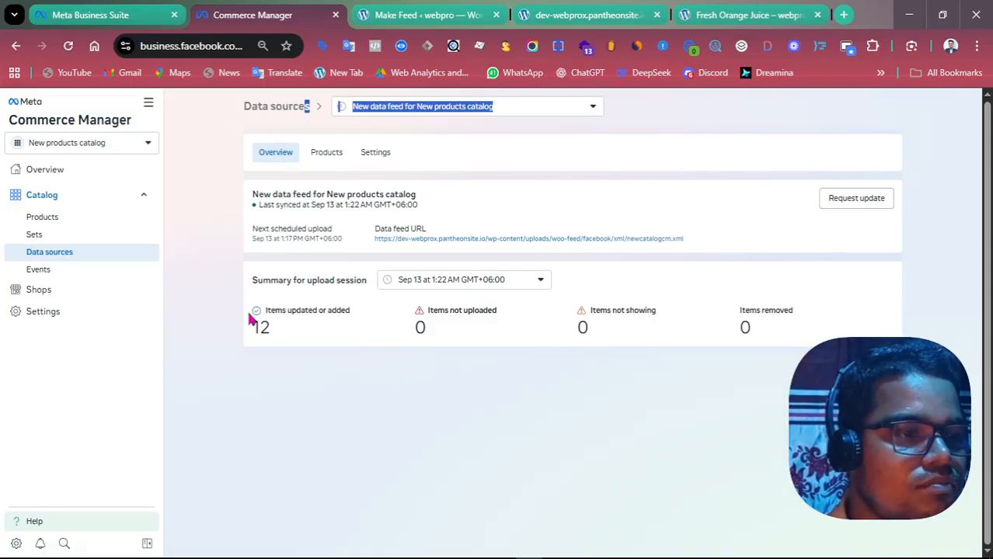
left_click_drag(250, 319, 270, 336)
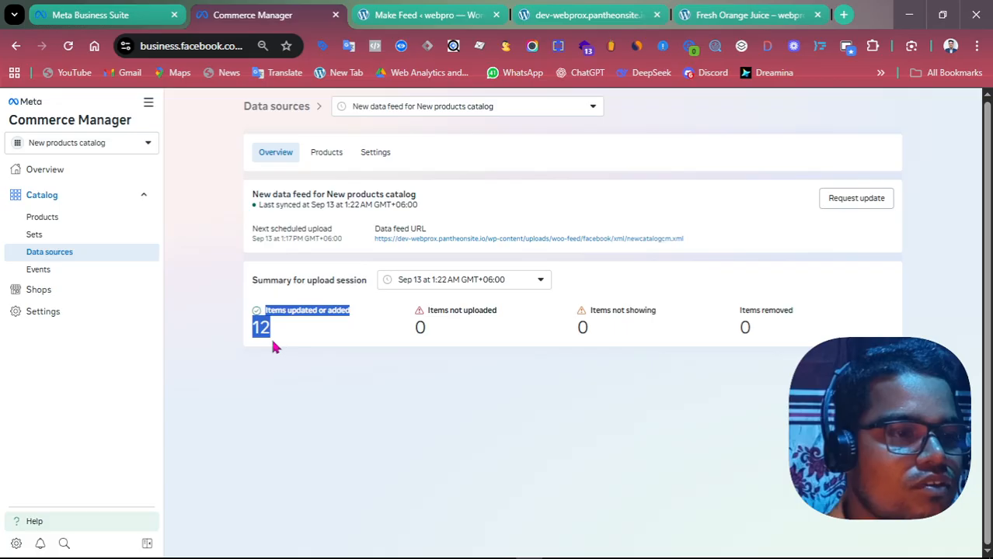
left_click(264, 398)
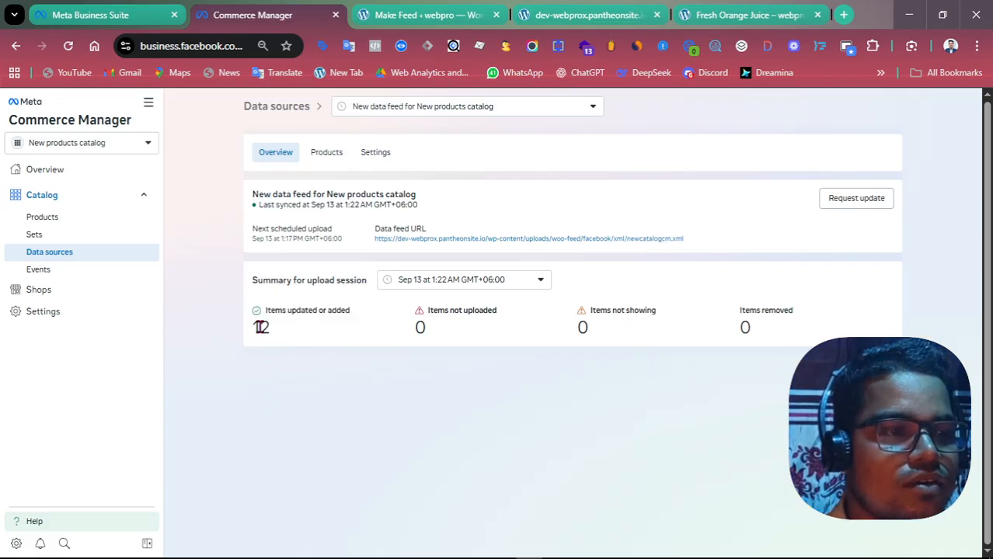
Step: Review the products imported by the data feed, checking their content IDs, availability and prices
left_click(320, 155)
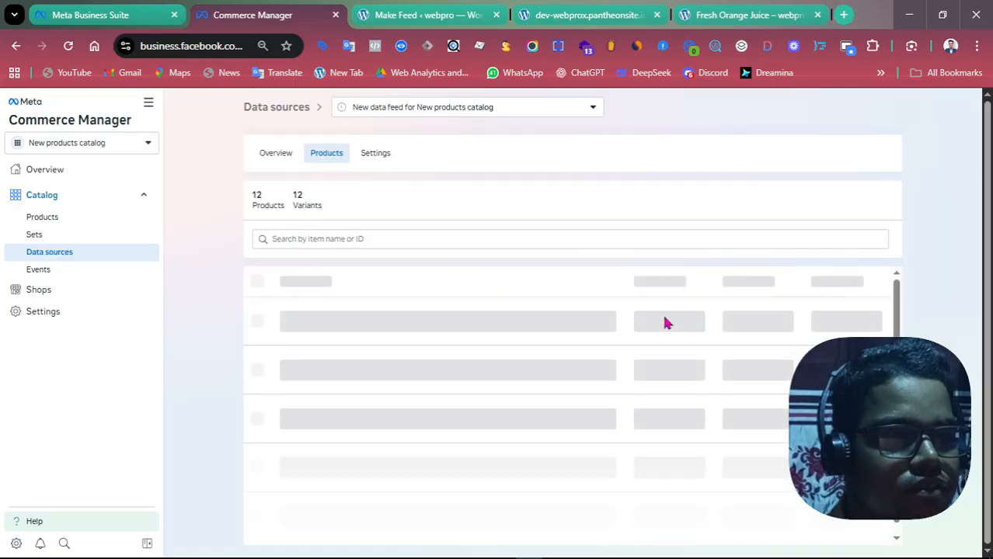
scroll(666, 323, "down", 3)
scroll(668, 324, "up", 2)
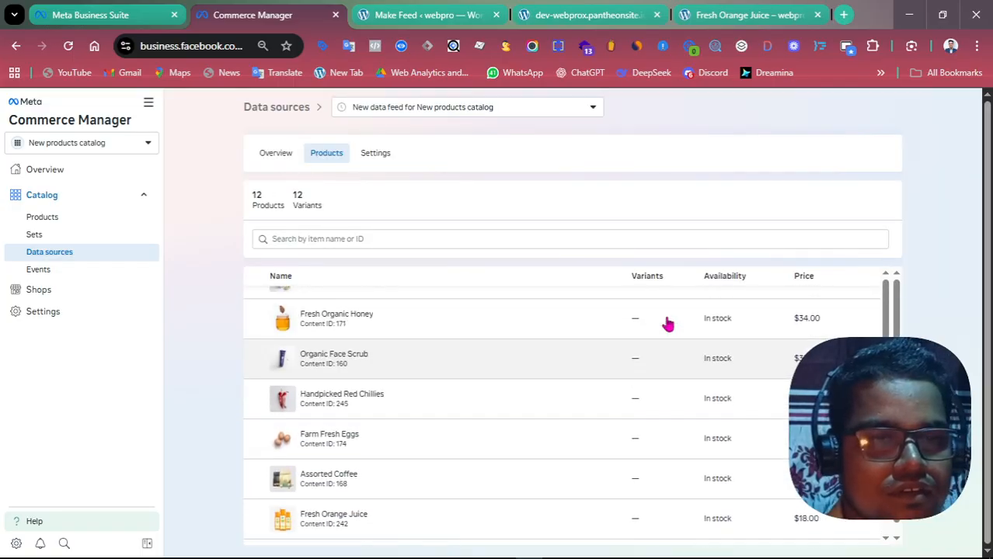
scroll(667, 324, "up", 1)
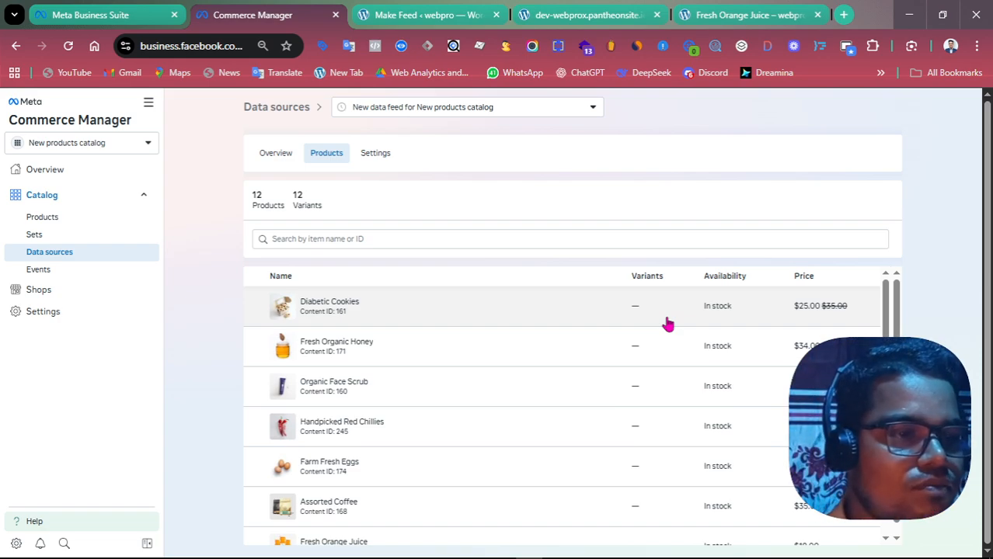
scroll(667, 324, "down", 3)
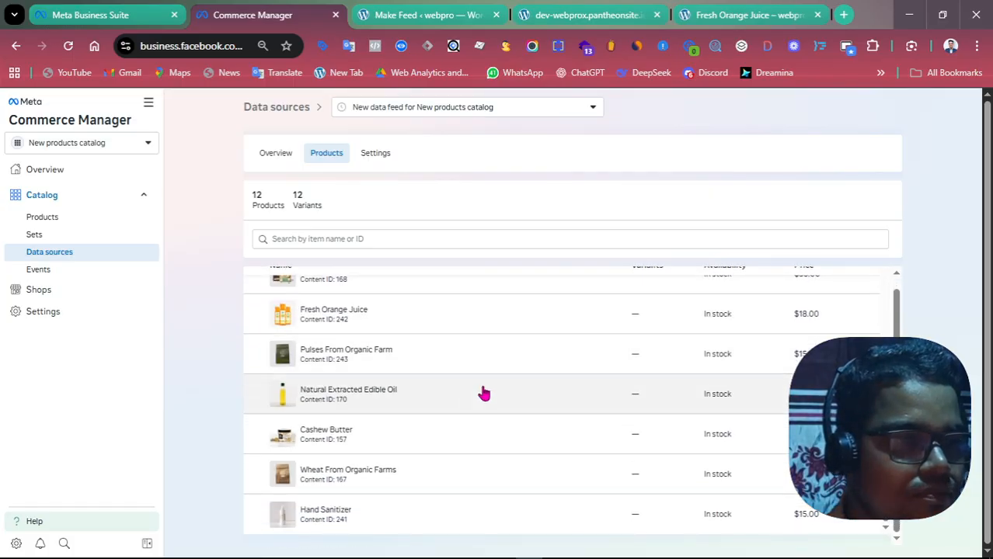
scroll(463, 398, "up", 4)
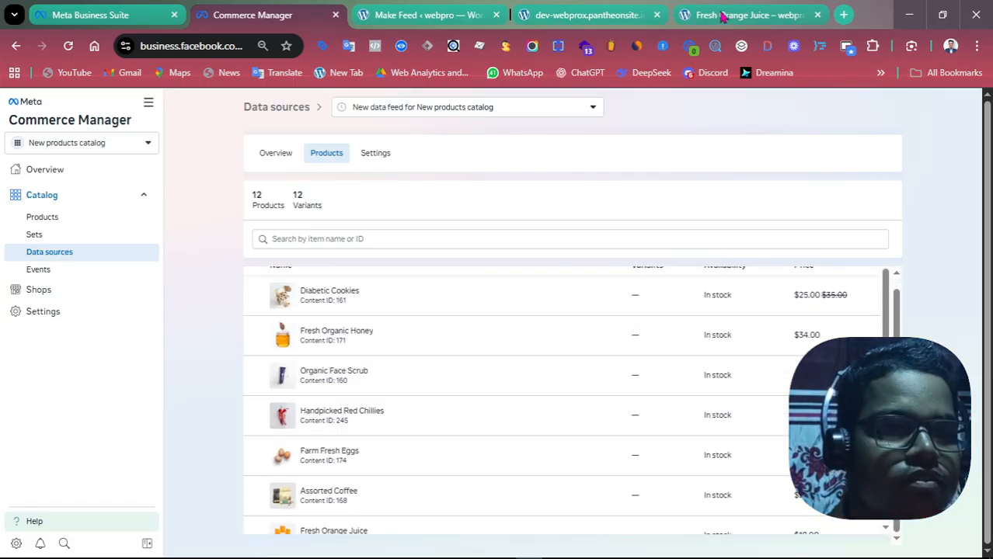
Step: Switch to the store's Fresh Orange Juice page and open the Everything product listing
left_click(724, 17)
scroll(401, 251, "down", 3)
scroll(384, 284, "up", 4)
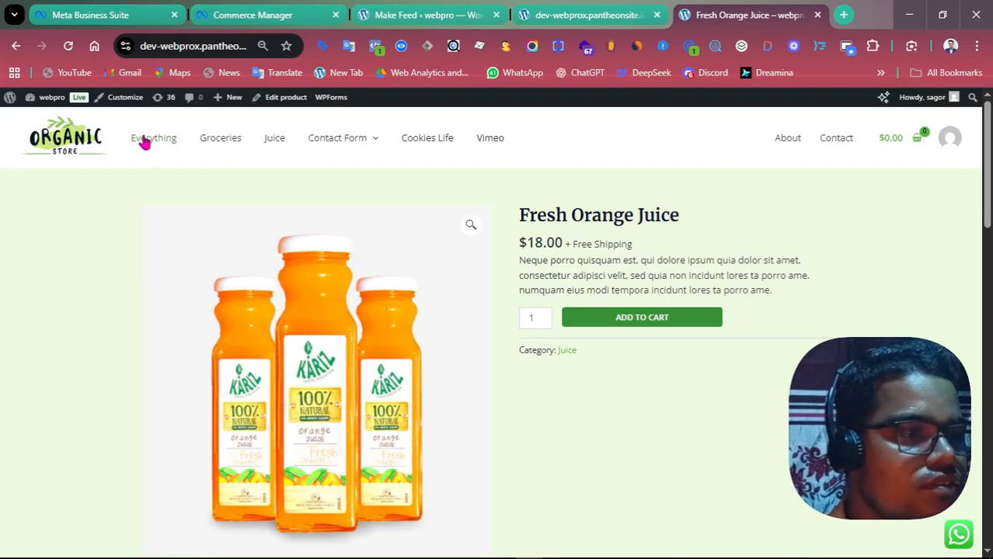
left_click(145, 139)
scroll(340, 190, "down", 1)
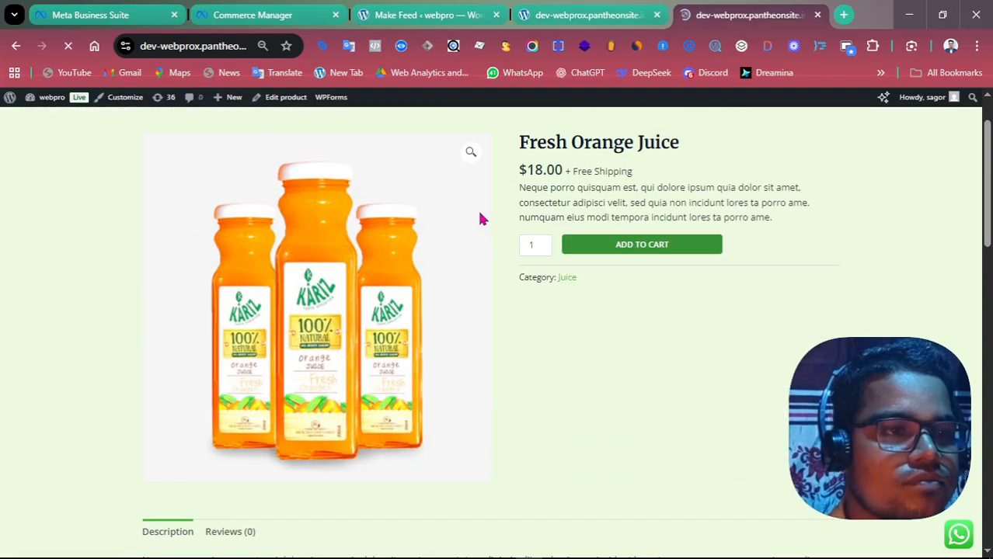
scroll(482, 247, "down", 1)
Step: Switch back to Commerce Manager and look through the full list of products in the new data feed
left_click(416, 11)
left_click(326, 12)
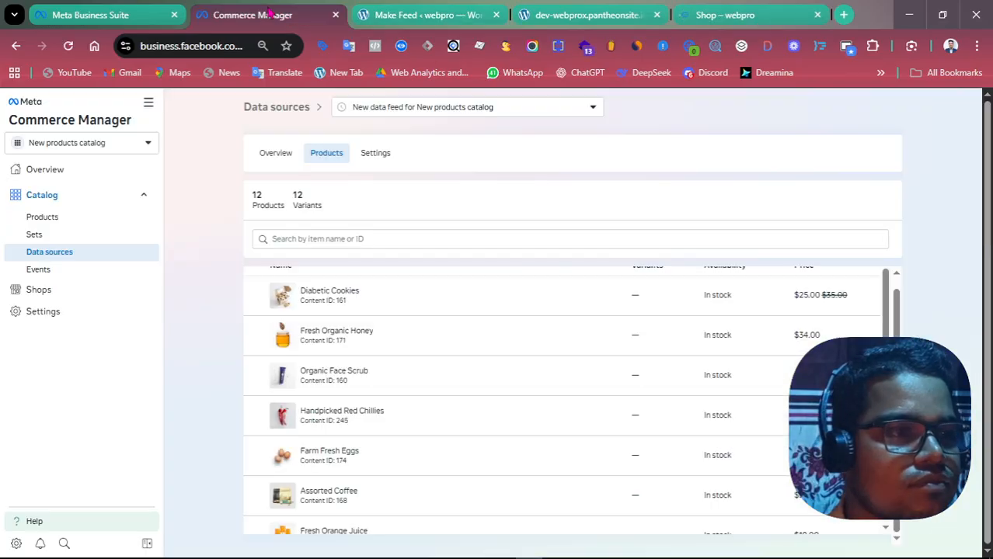
scroll(488, 412, "down", 5)
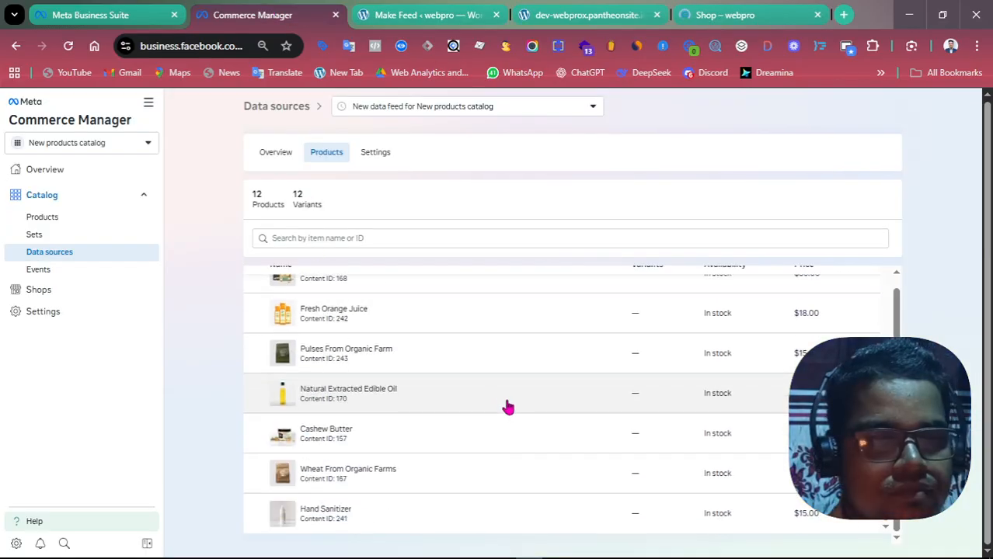
scroll(508, 407, "up", 5)
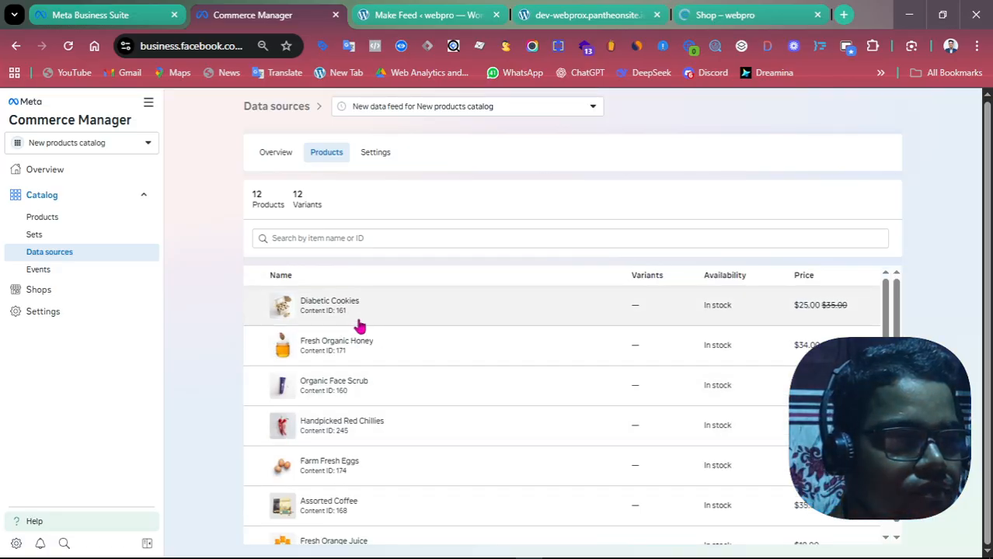
scroll(359, 325, "down", 4)
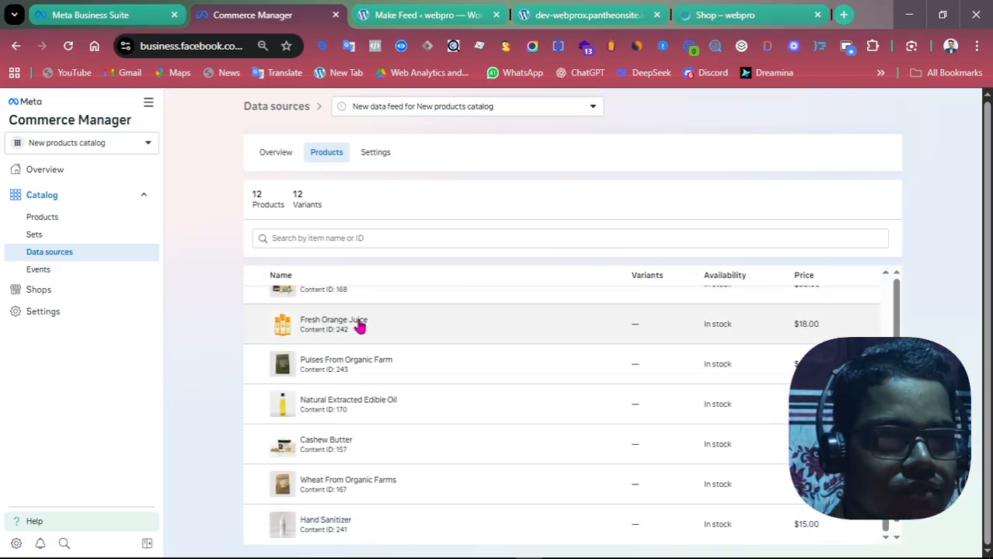
Step: Examine the product names and prices on the WooCommerce store's Shop page for comparison with the imported feed
left_click(719, 15)
scroll(468, 412, "down", 10)
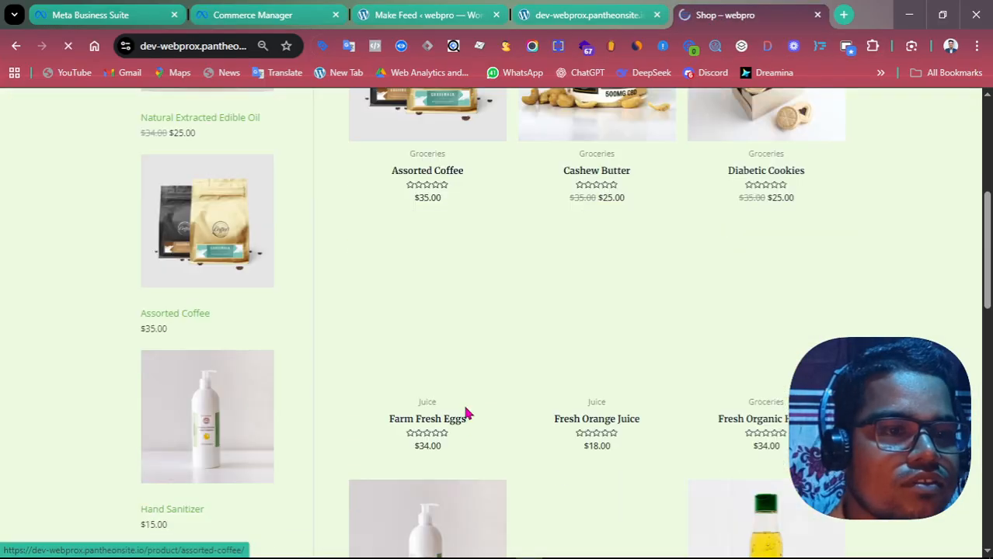
scroll(461, 410, "up", 7)
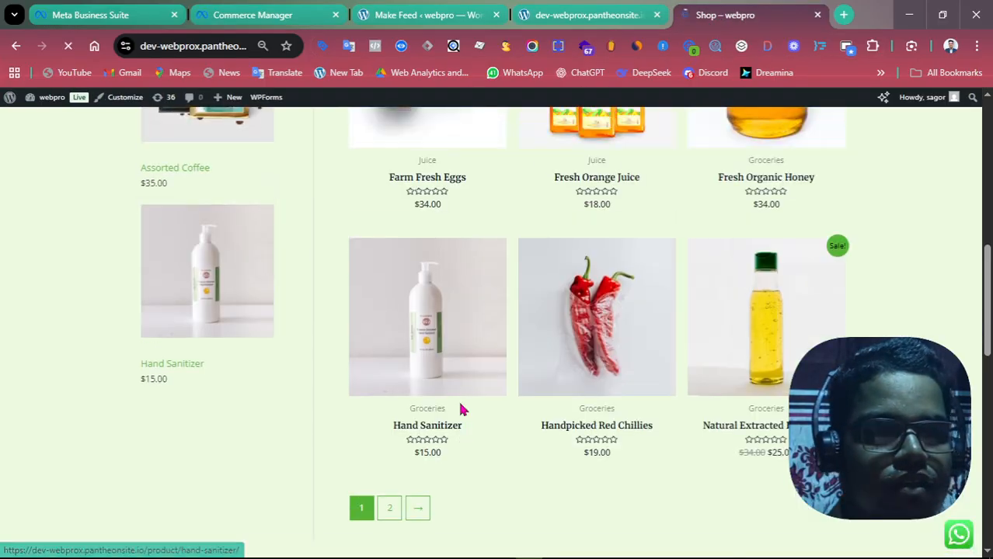
scroll(461, 409, "up", 3)
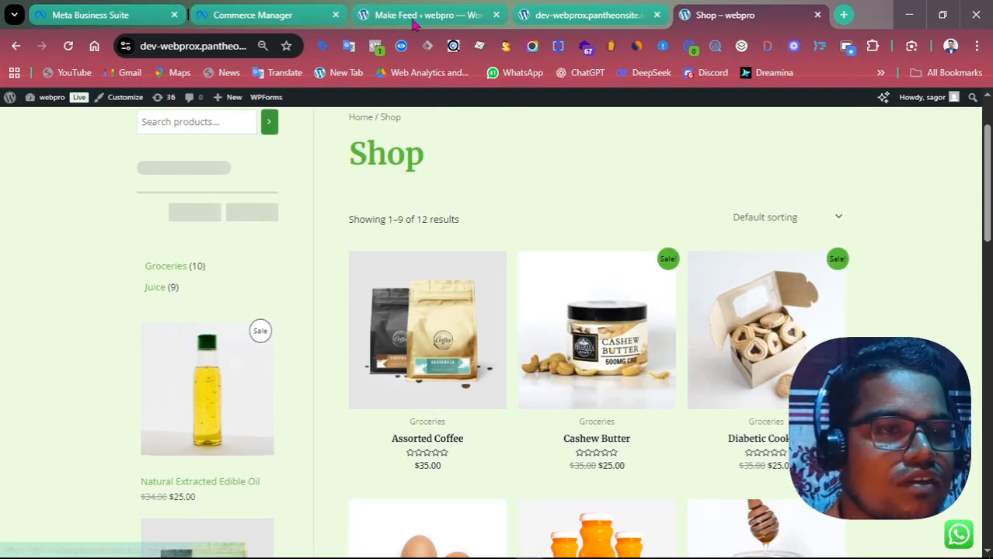
Step: Return to the data feed's products in Commerce Manager and recheck the imported items against the store's listing
left_click(411, 15)
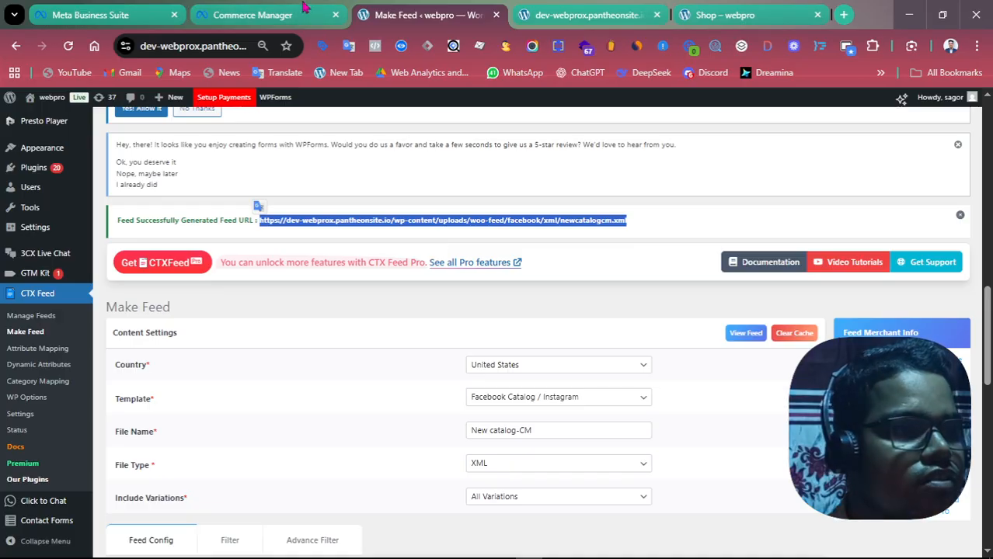
left_click(258, 9)
scroll(458, 359, "down", 1)
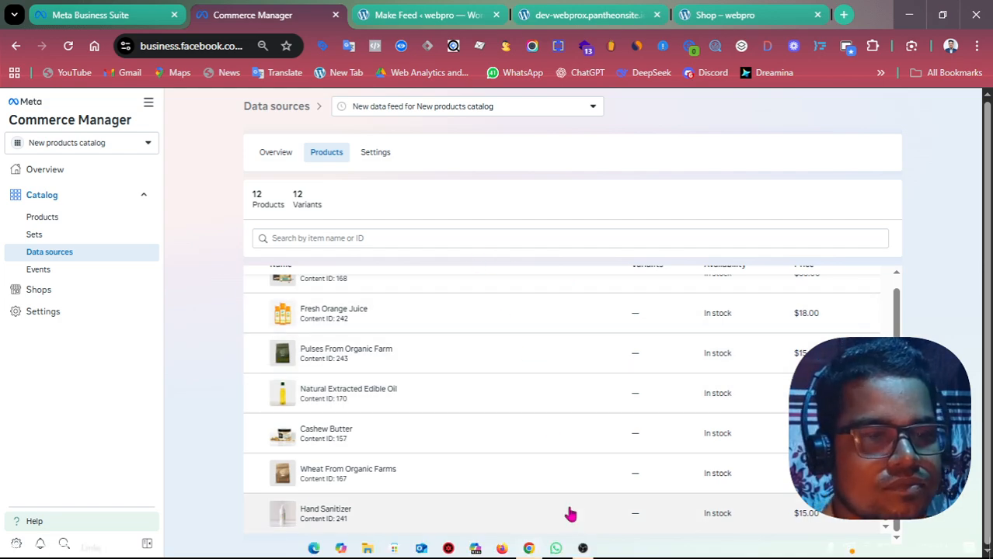
scroll(392, 363, "up", 1)
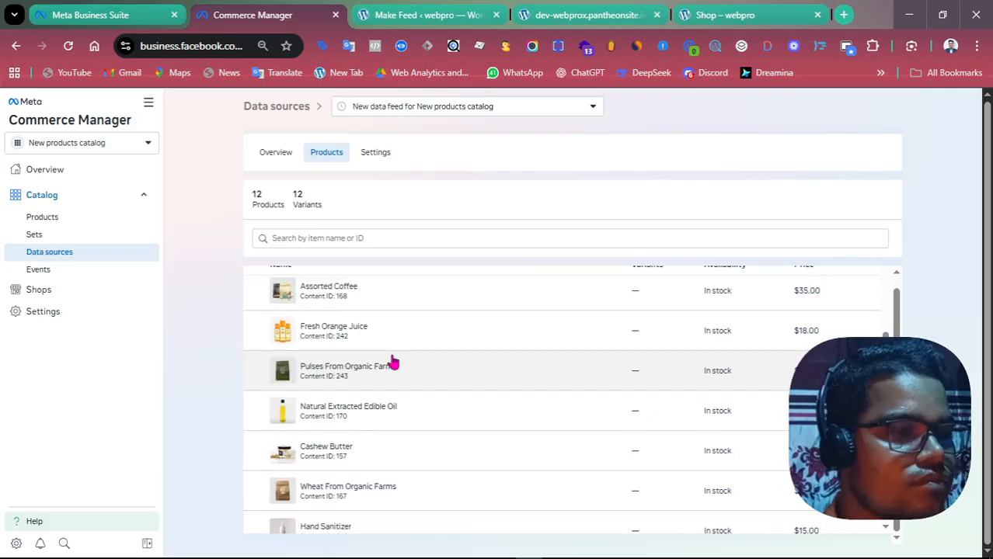
scroll(392, 362, "up", 3)
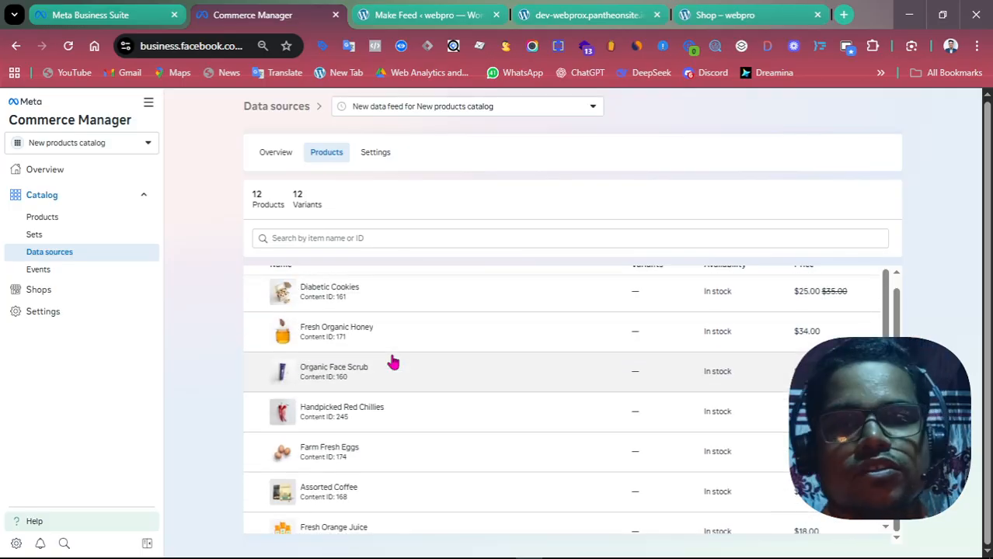